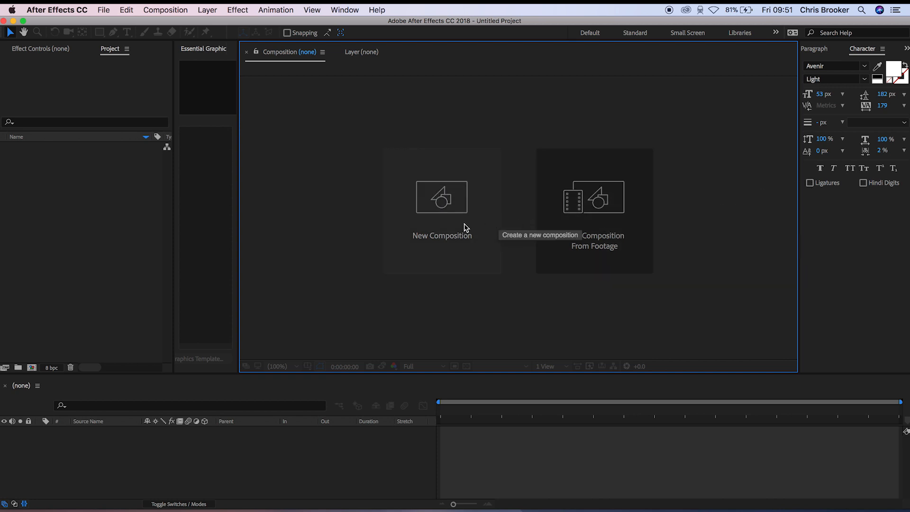
- Start a new composition named AE and set its width to 1920 px
click(459, 194)
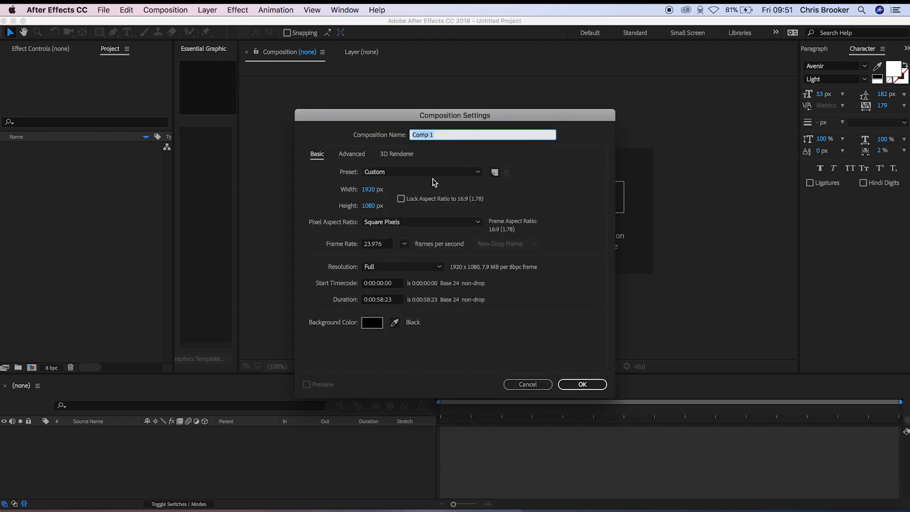
text(AE)
drag(369, 189, 471, 182)
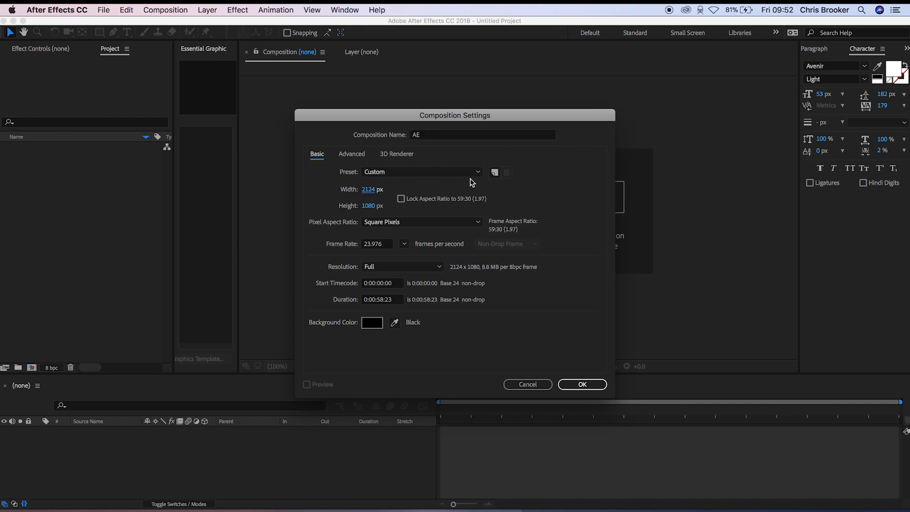
click(368, 189)
text(1920)
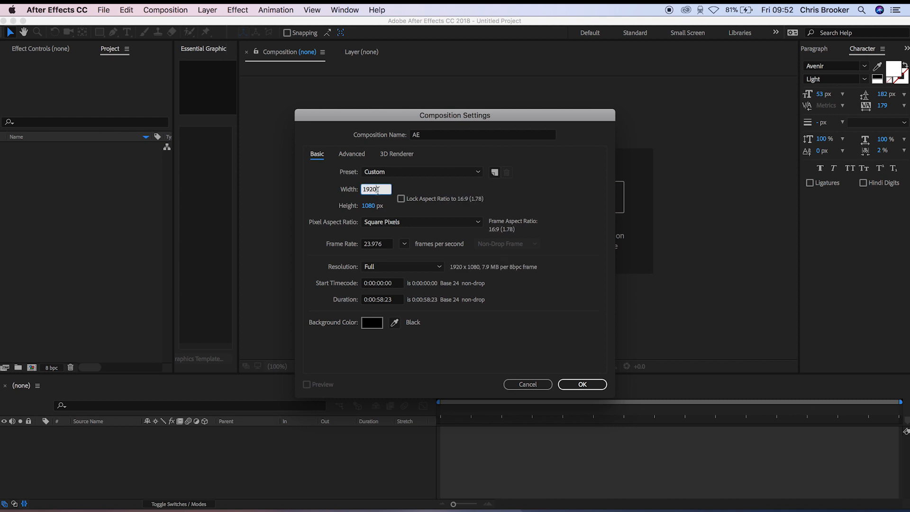
click(448, 193)
- Lock the composition's aspect ratio to 16:9 and enter a width of 1920 px
click(401, 198)
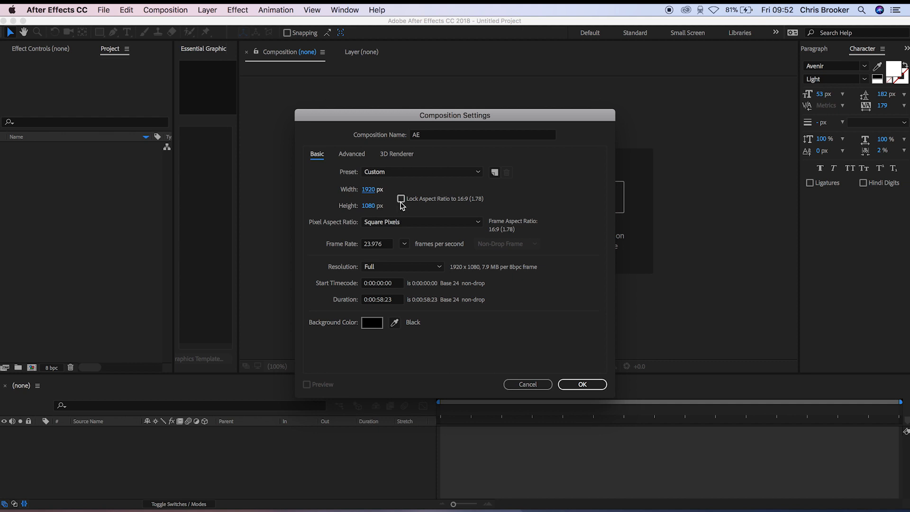
drag(368, 189, 610, 179)
click(369, 189)
text(190)
key(BackSpace)
text(20)
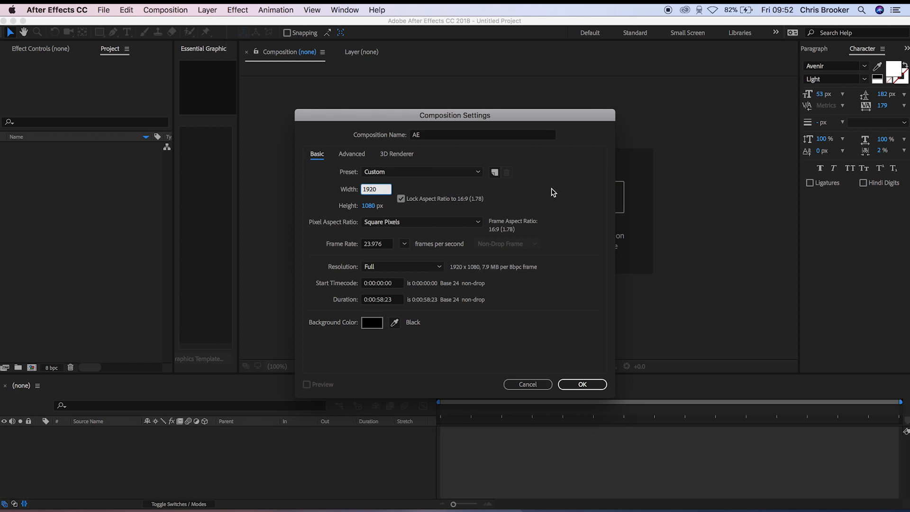
- Set the frame rate to 23.976 frames per second and create the composition
click(383, 244)
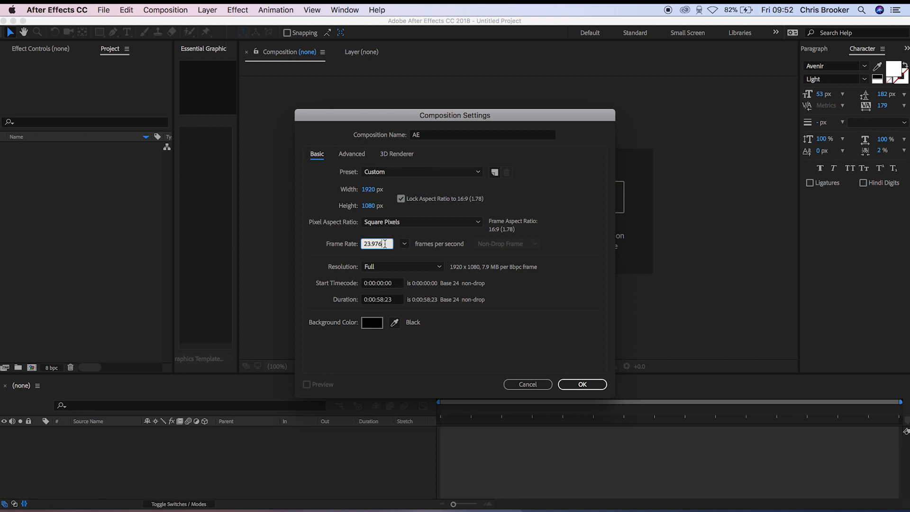
double_click(385, 244)
text(60)
click(564, 226)
drag(381, 244, 231, 255)
text(23.976)
click(593, 385)
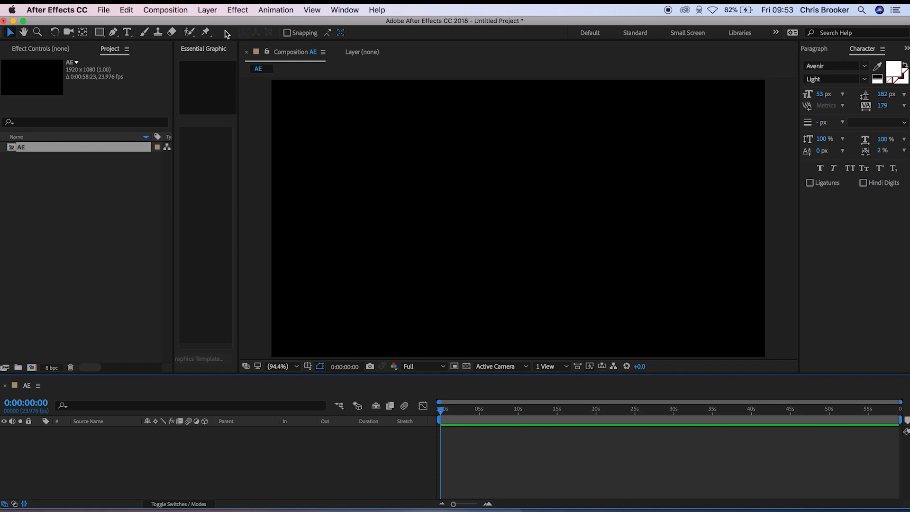
- Deselect the AE composition and try the Hand tool by moving the frame around the viewer and back
click(11, 34)
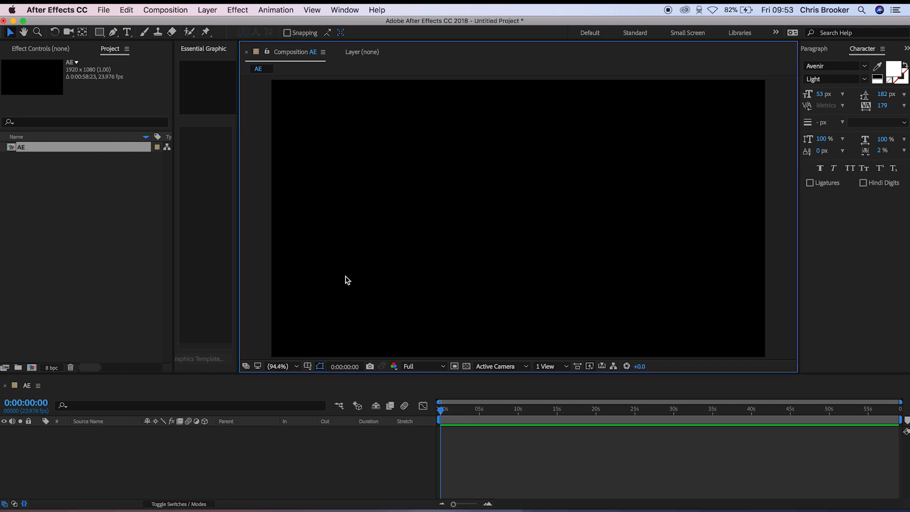
click(140, 215)
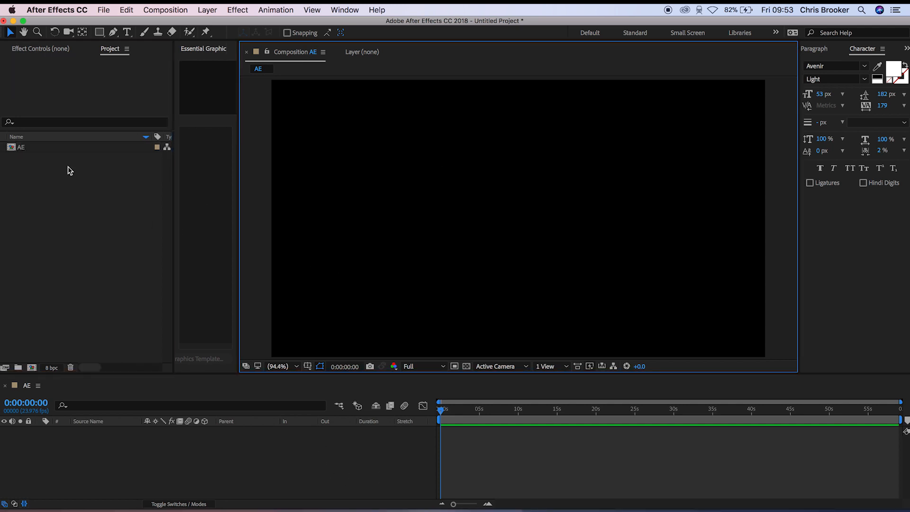
click(24, 32)
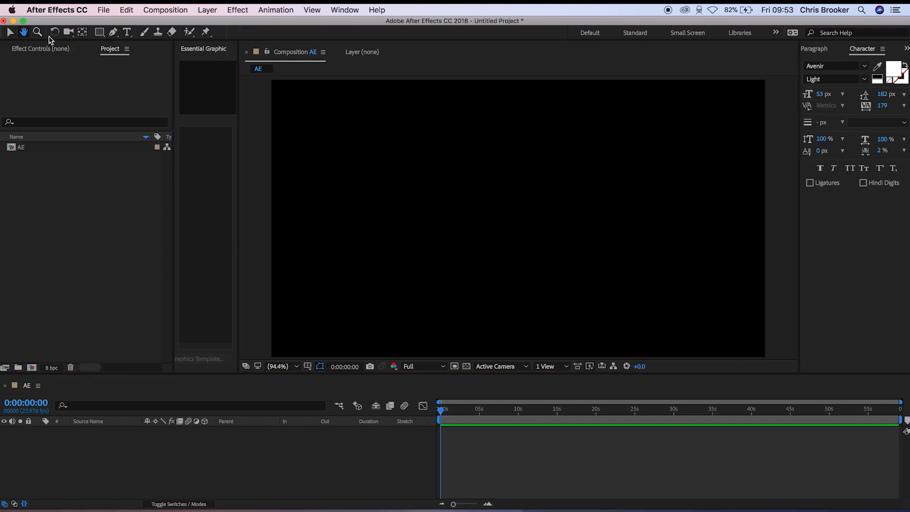
drag(382, 132, 439, 161)
drag(485, 215, 625, 258)
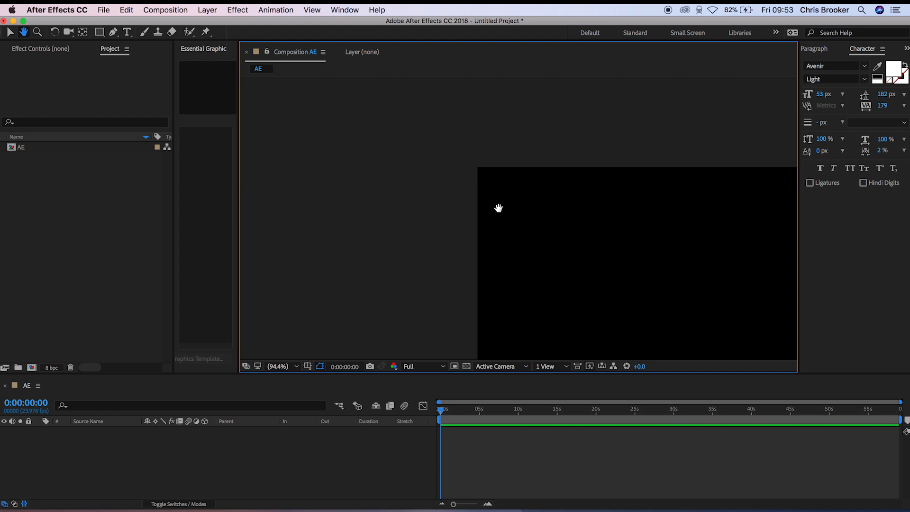
drag(507, 226, 298, 117)
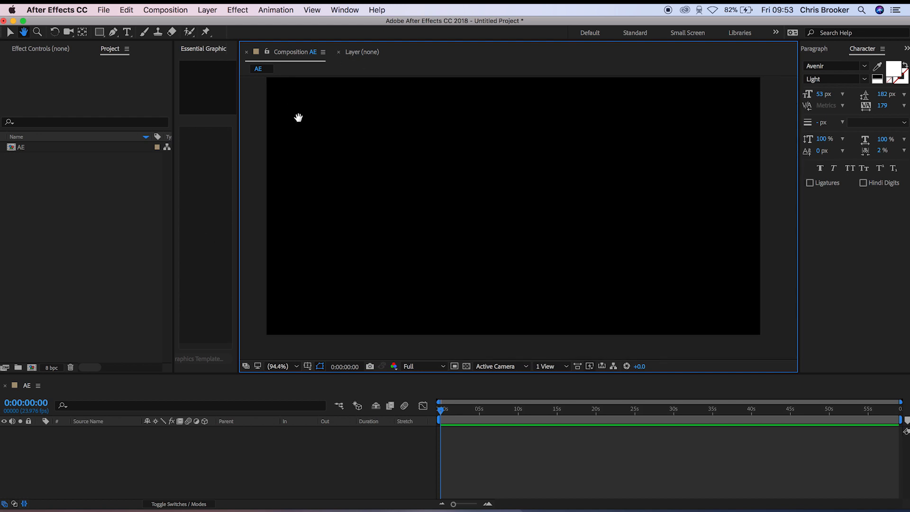
mouse_move(343, 153)
mouse_down()
mouse_move(357, 177)
mouse_move(350, 161)
mouse_up()
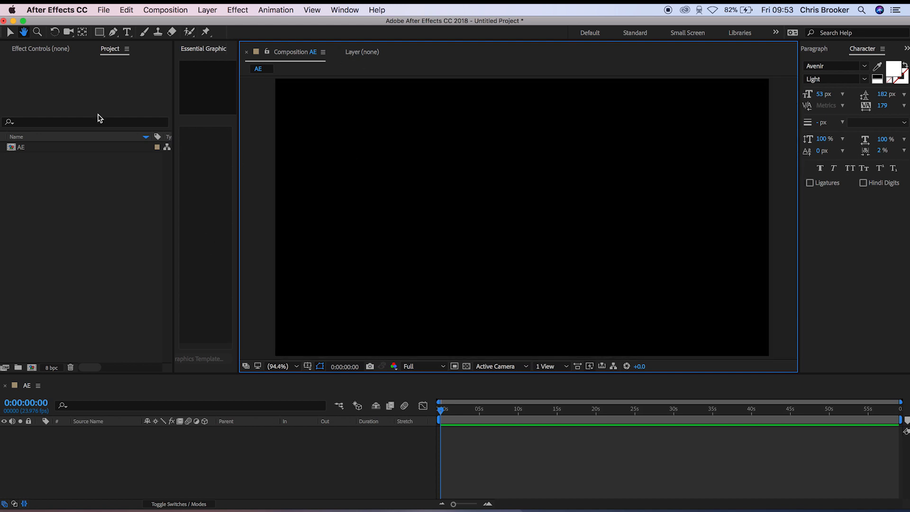
- Magnify the composition with the Zoom tool and reset the magnification to Fit up to 200%
click(38, 34)
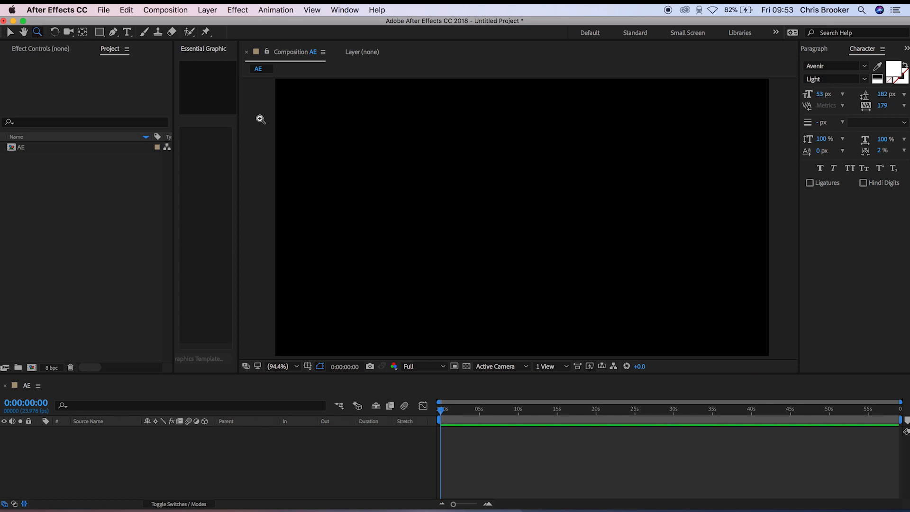
click(463, 207)
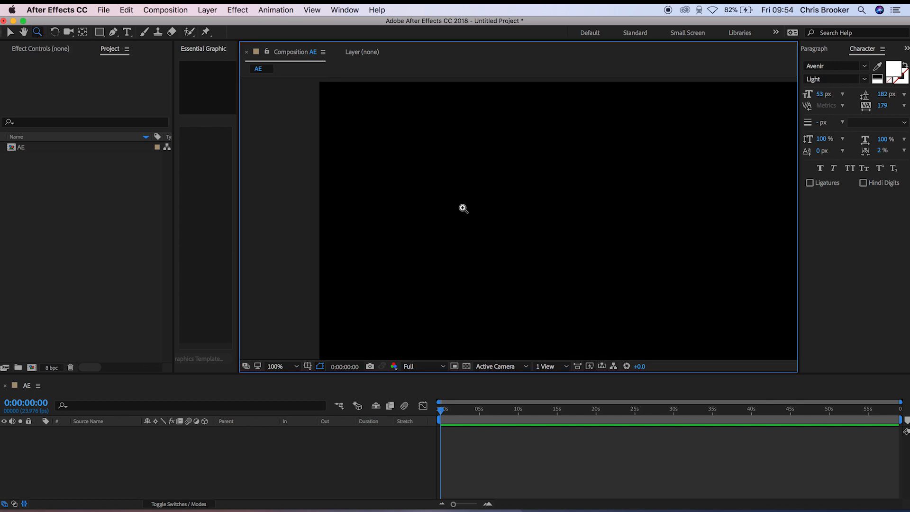
click(463, 207)
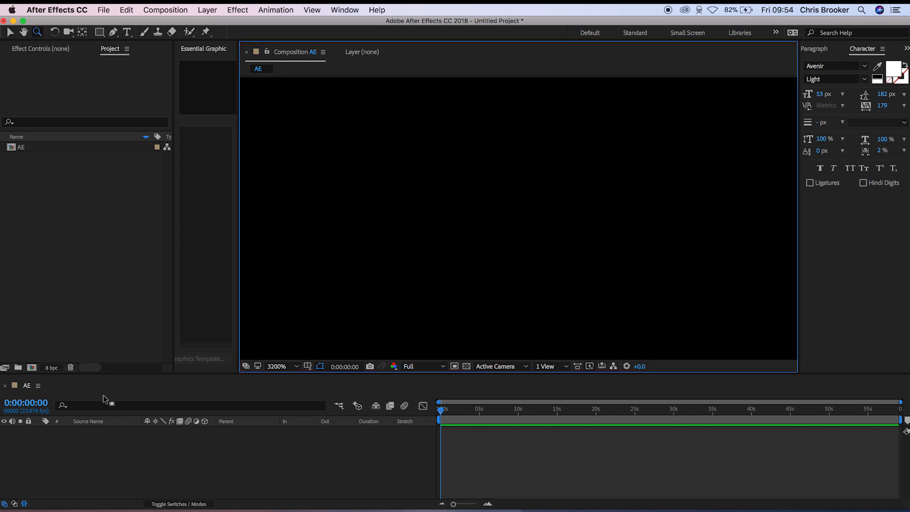
click(287, 368)
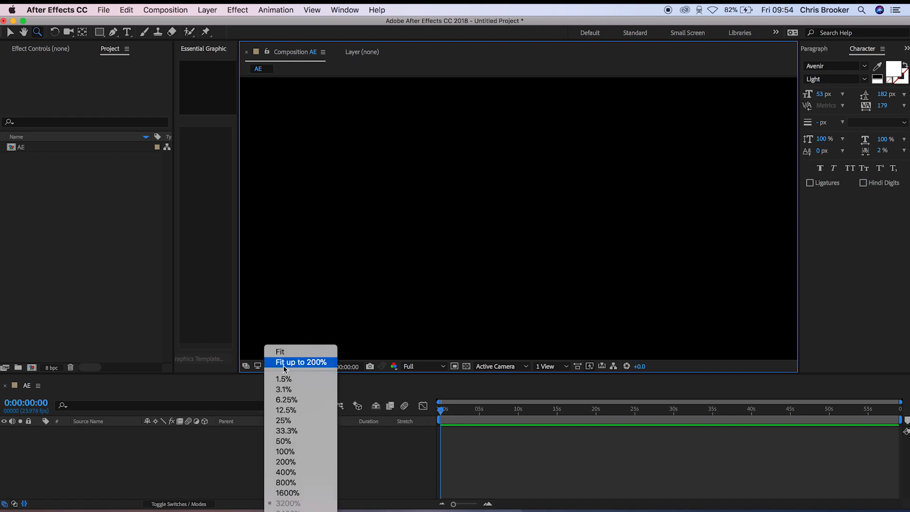
click(286, 362)
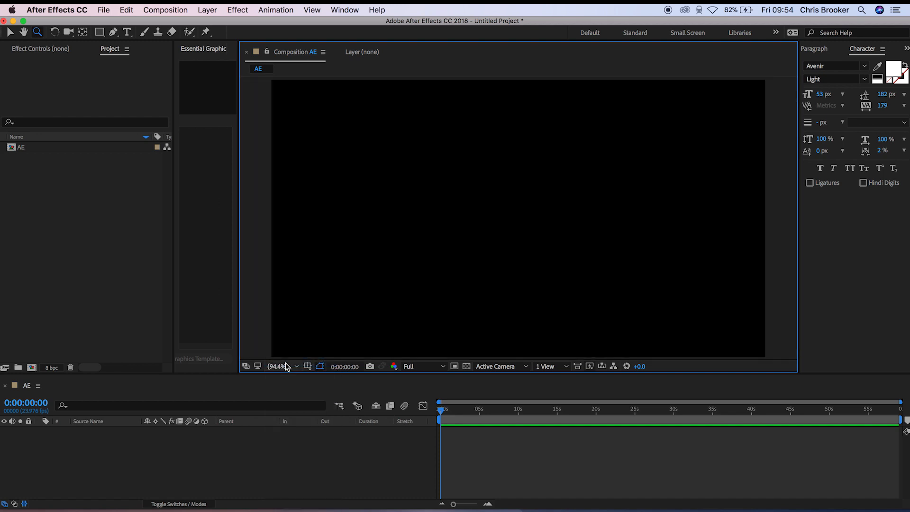
click(56, 32)
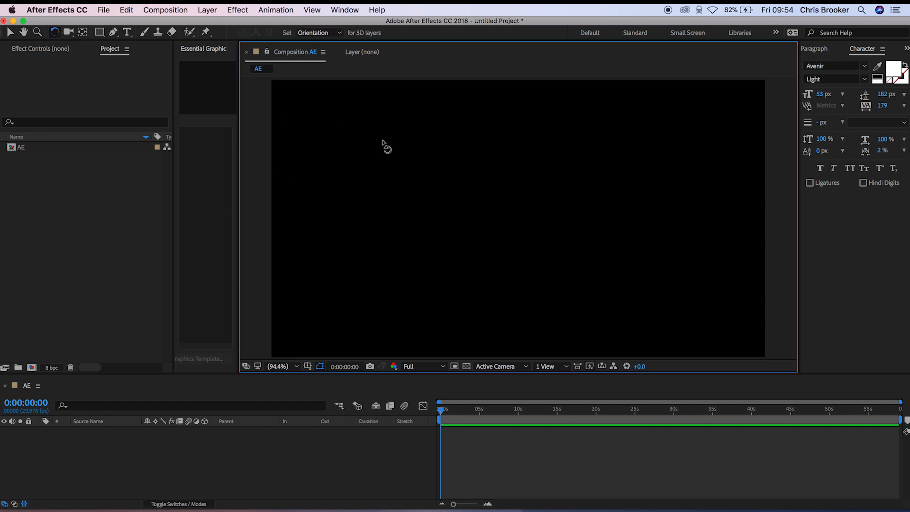
click(67, 32)
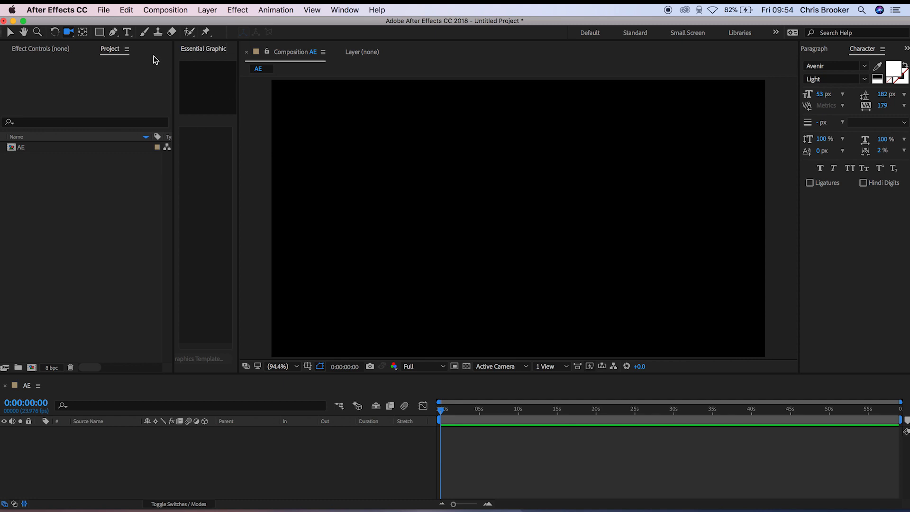
click(81, 35)
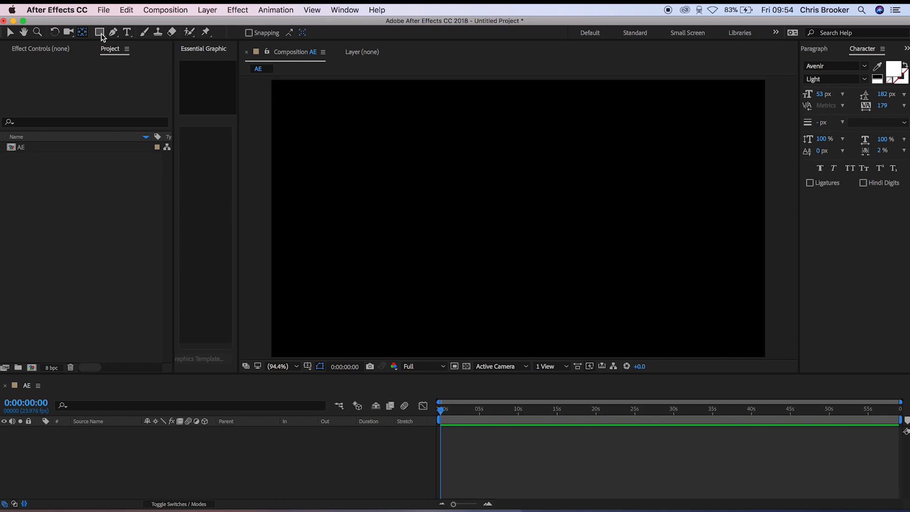
- Activate the Ellipse tool and set the shape fill color to red (FF0000)
mouse_move(103, 38)
mouse_down()
mouse_move(136, 31)
mouse_move(118, 56)
mouse_move(132, 35)
mouse_move(132, 49)
mouse_move(161, 38)
mouse_move(161, 80)
mouse_move(147, 61)
mouse_up()
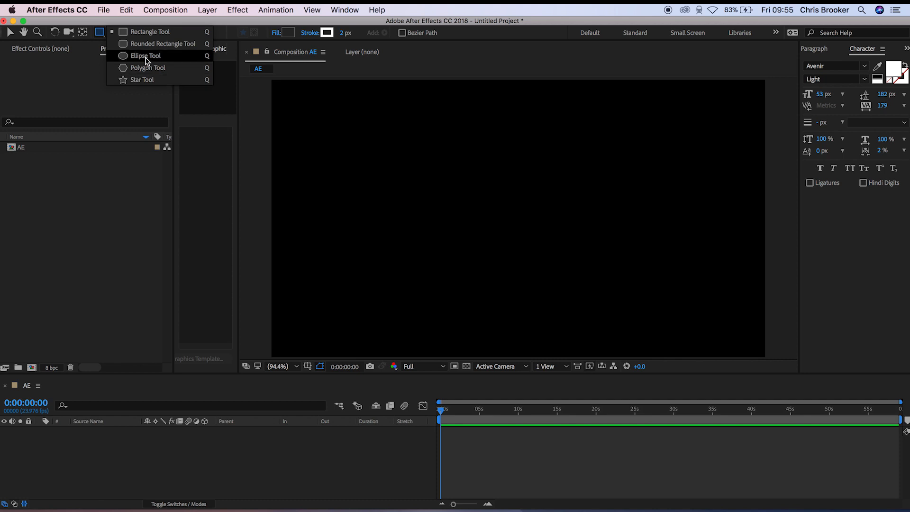
drag(146, 60, 141, 59)
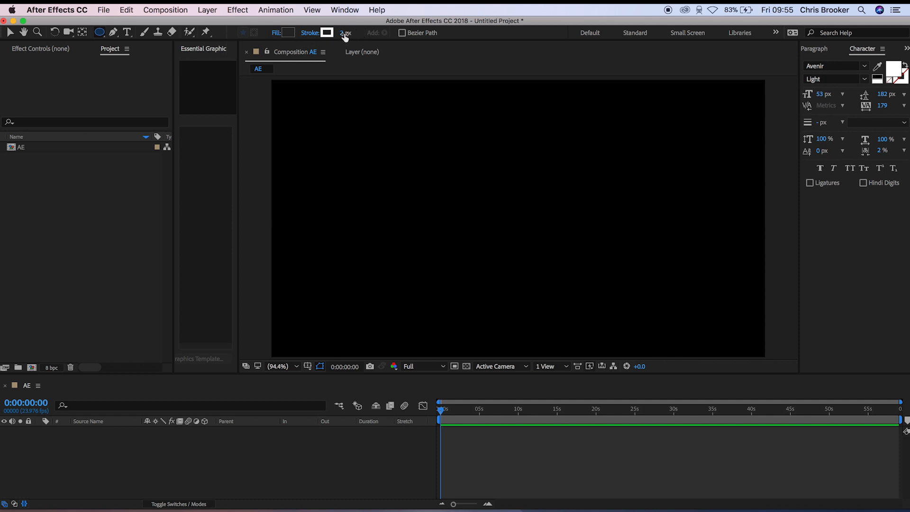
click(289, 32)
drag(698, 217, 824, 137)
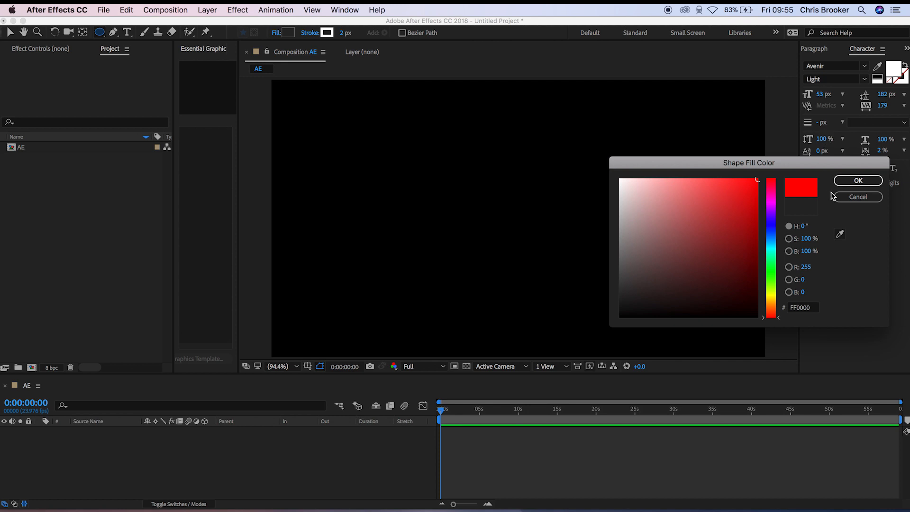
click(857, 180)
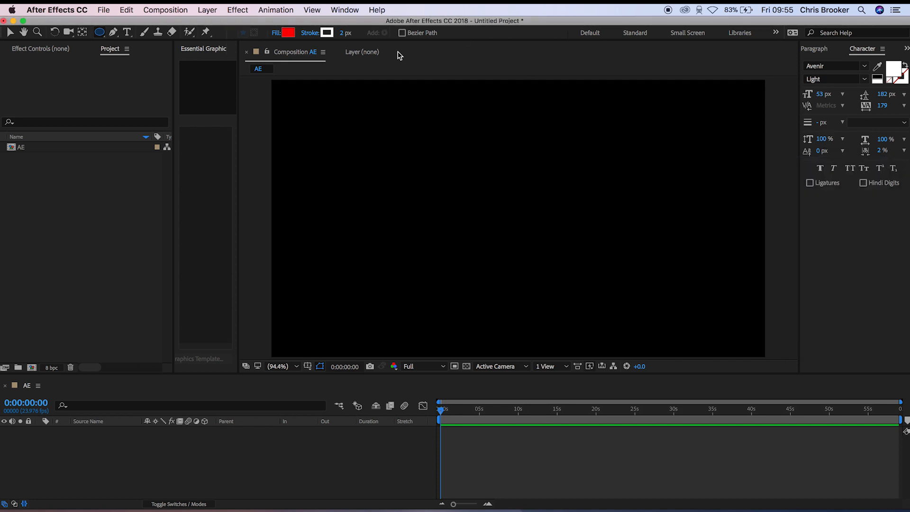
- Set the shape stroke color to blue (0065FF) and the stroke width to 22 px
click(327, 33)
mouse_move(697, 223)
mouse_down()
mouse_move(780, 188)
mouse_move(772, 237)
mouse_up()
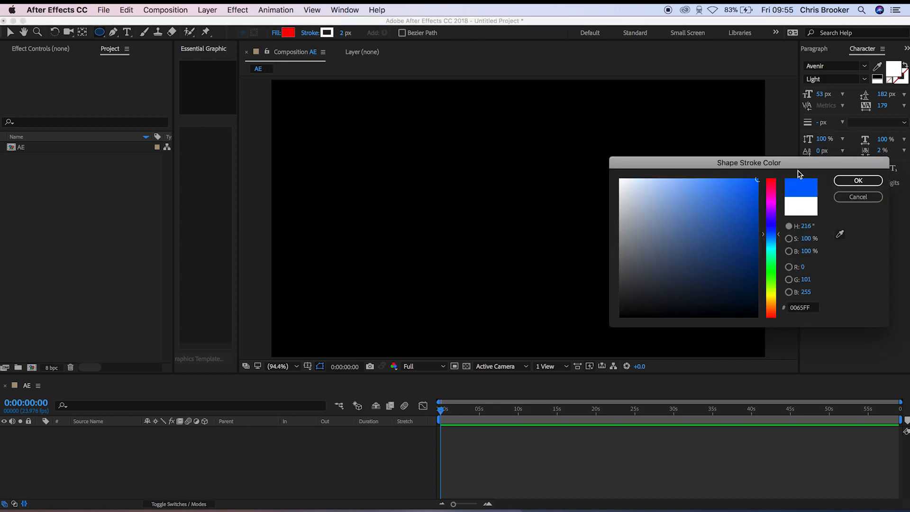
click(858, 180)
drag(343, 32, 360, 37)
- Draw a wide ellipse and two circles in the composition as trials, deleting each one
drag(343, 144, 683, 300)
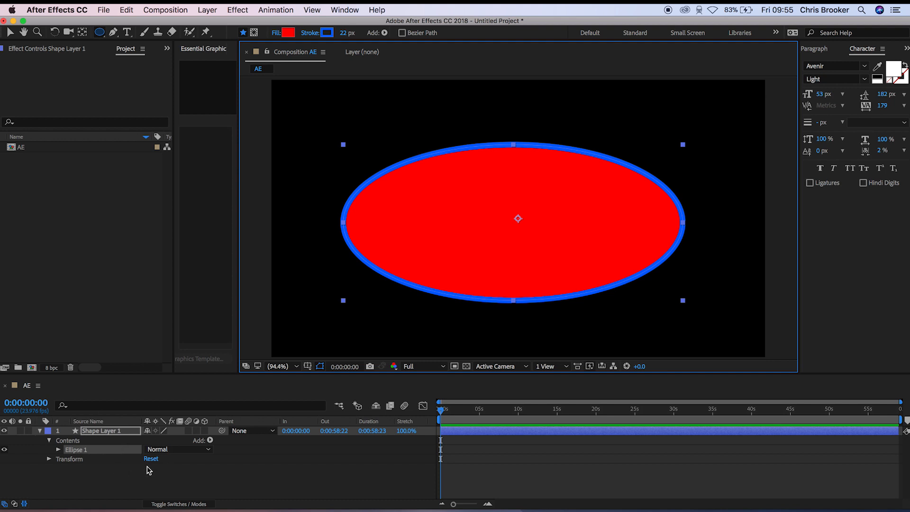
key(Delete)
drag(442, 122, 619, 292)
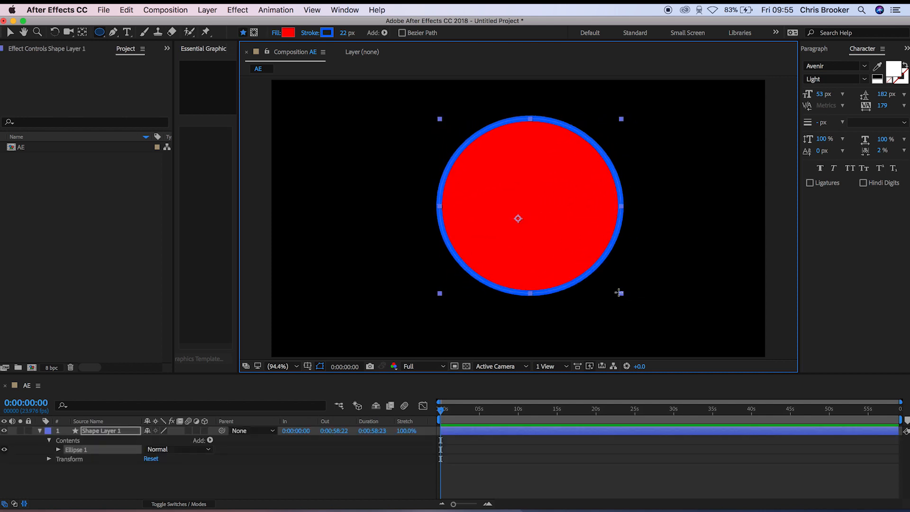
key(Delete)
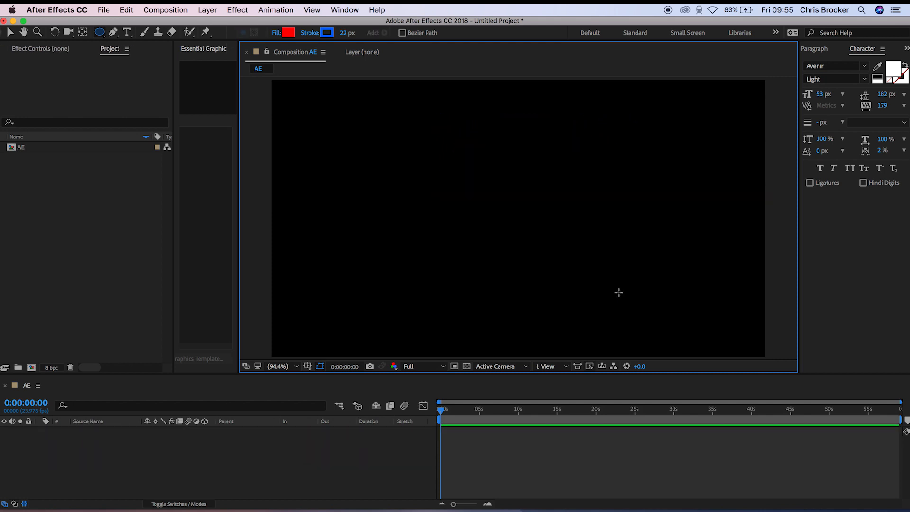
drag(401, 125, 607, 309)
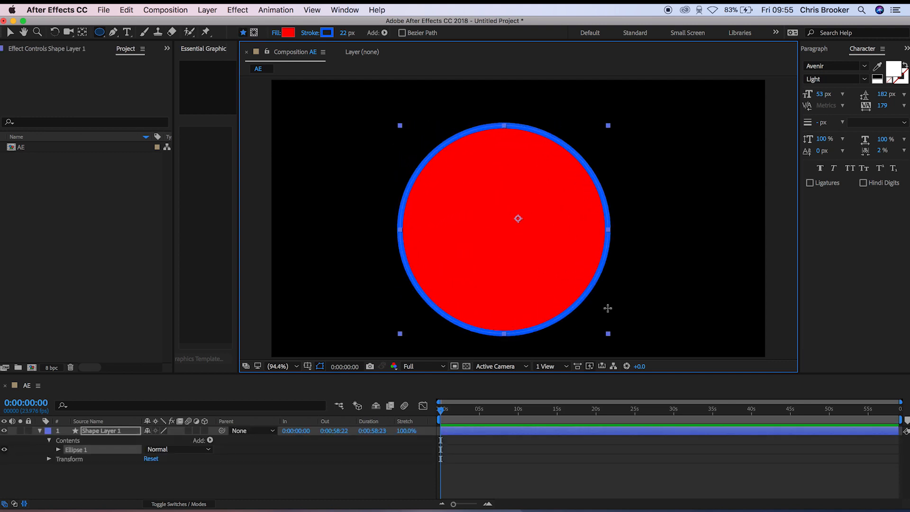
key(Delete)
- Draw a trial square and another rectangle with the Rectangle tool, undoing each one
click(100, 34)
click(150, 32)
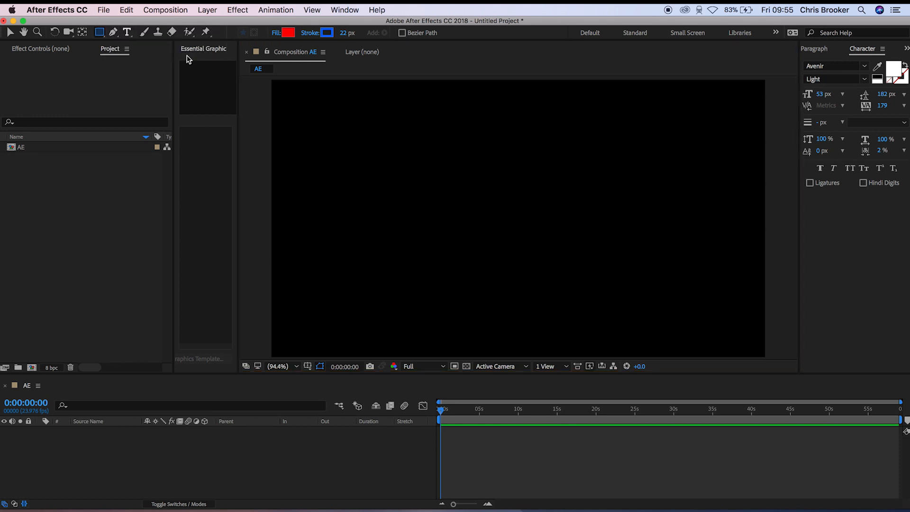
mouse_move(427, 138)
mouse_down()
mouse_move(646, 314)
mouse_move(584, 276)
mouse_move(592, 278)
mouse_up()
key(super+z)
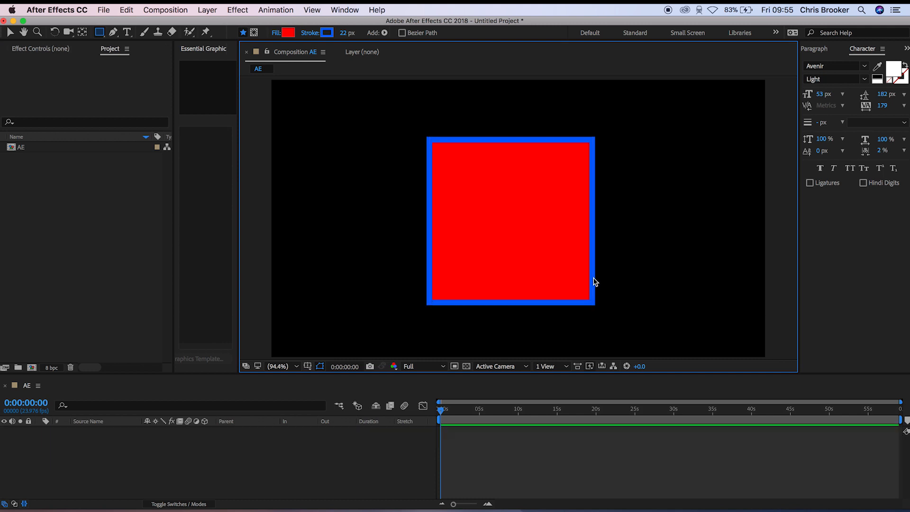
drag(382, 150, 642, 223)
key(super+z)
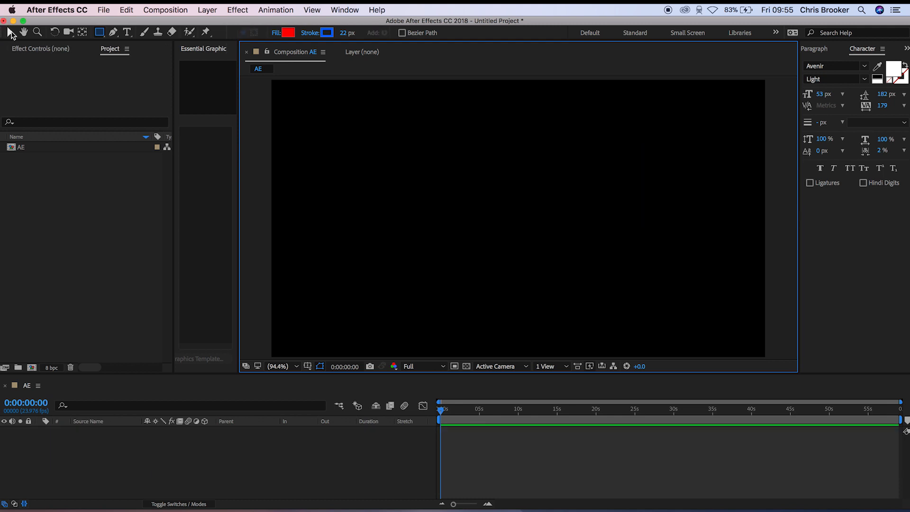
- Draw a closed six-point freeform shape with the Pen tool in the upper-left half of the composition
click(10, 32)
click(117, 34)
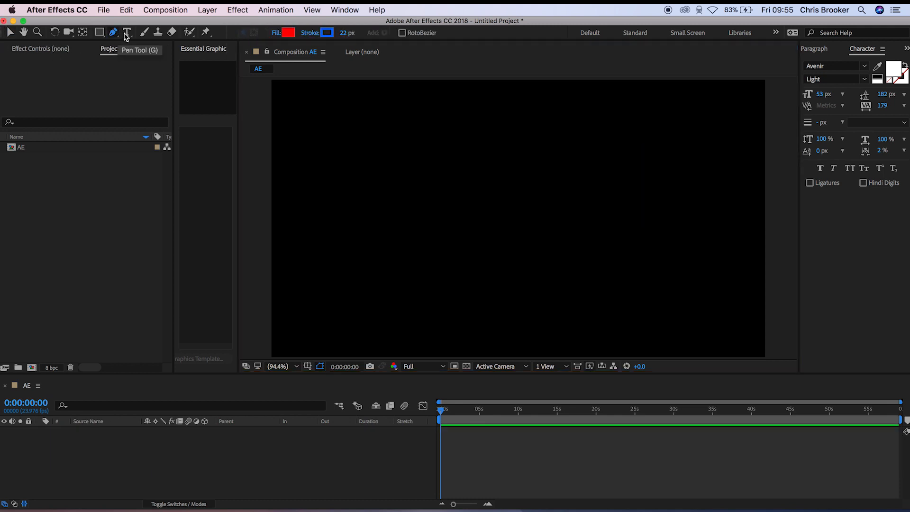
click(398, 178)
click(405, 233)
click(461, 234)
click(479, 195)
click(446, 135)
click(410, 145)
click(398, 175)
- Undo the points of the shape drawn with the Pen tool
key(super+z)
key(super+z)
key(super+z)
key(super+z)
key(super+z)
key(super+z)
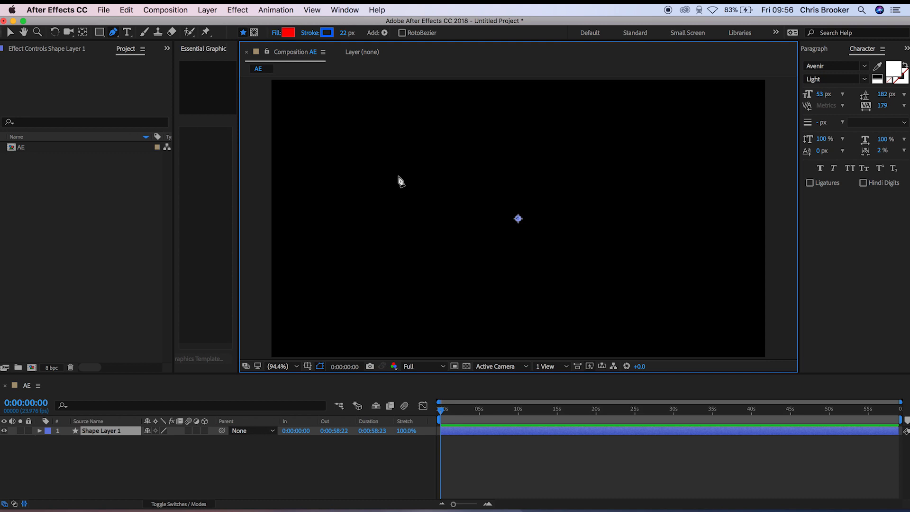
- Add the horizontal text "dgbseghdrtherhtey" in the upper part of the composition and move it towards the horizontal centre
click(126, 34)
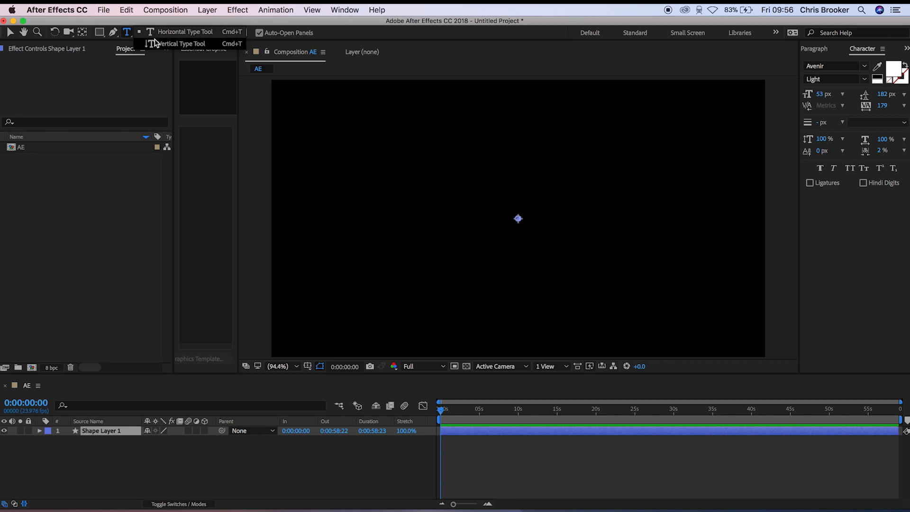
click(131, 35)
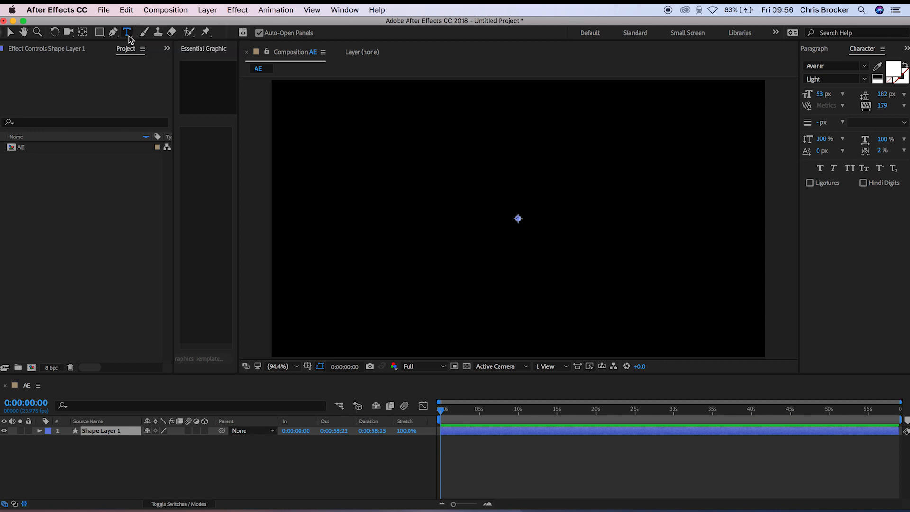
click(127, 35)
click(148, 35)
click(395, 175)
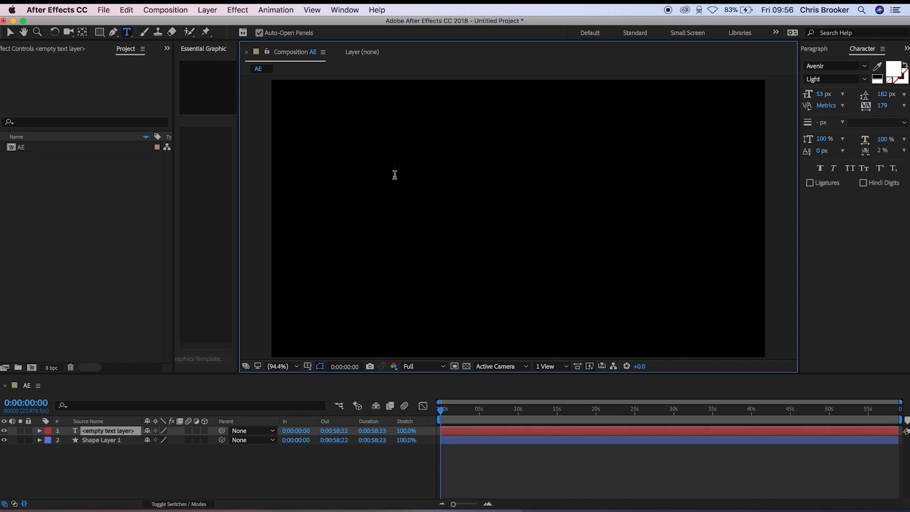
text(dgbseghdrtherhtey)
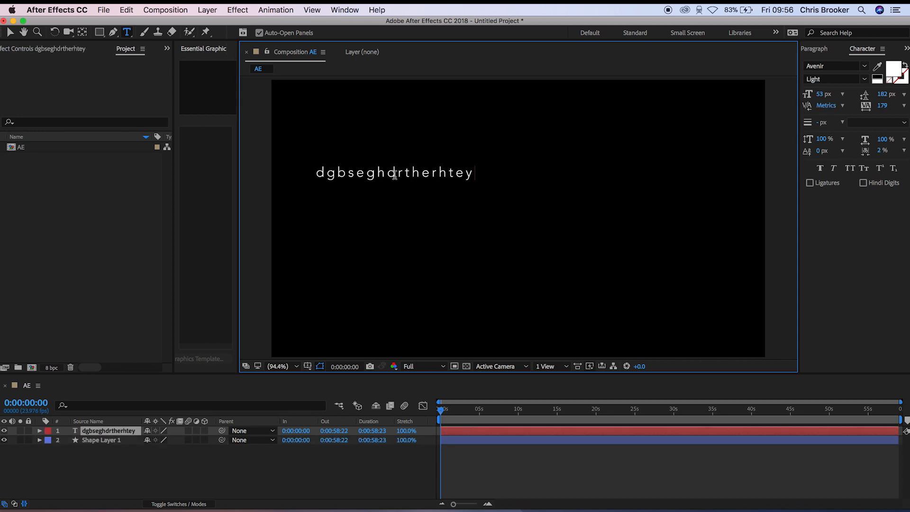
click(10, 32)
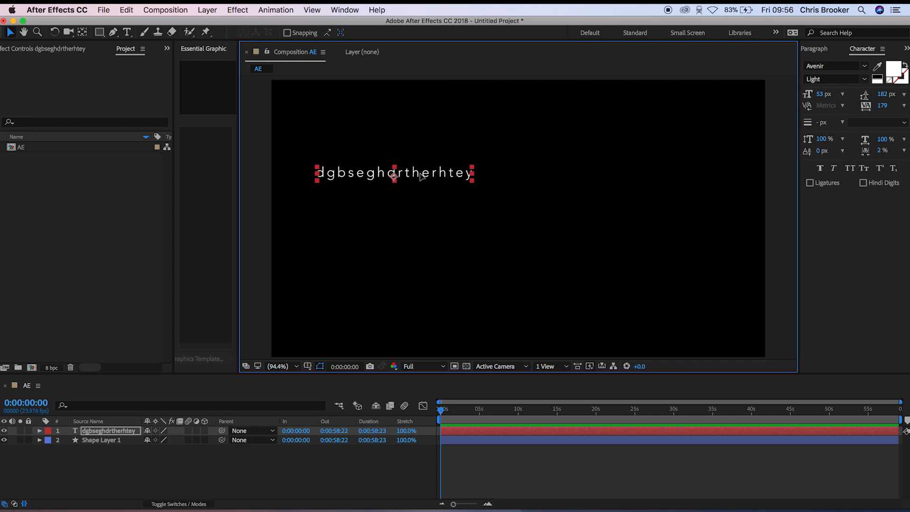
drag(420, 175, 504, 187)
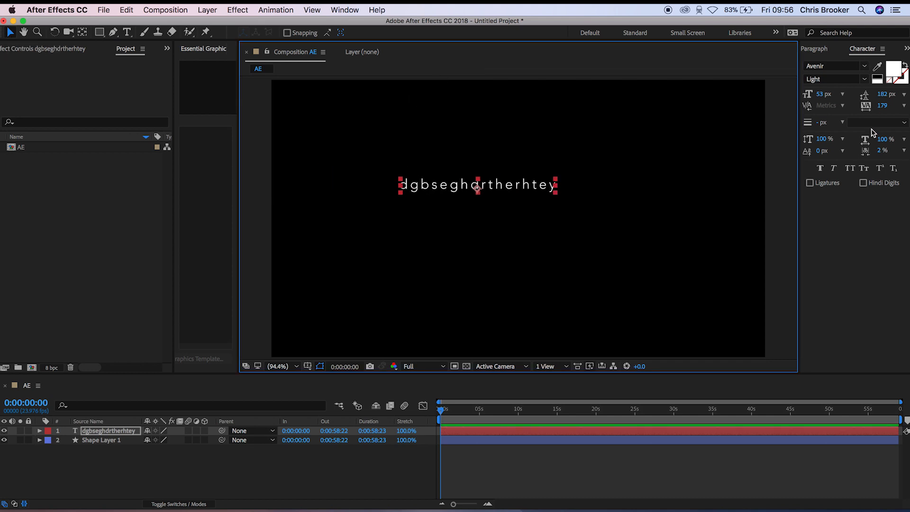
- Try the Roman style of the Avenir font on the text, return to Light and set the font size to 88 px
click(864, 66)
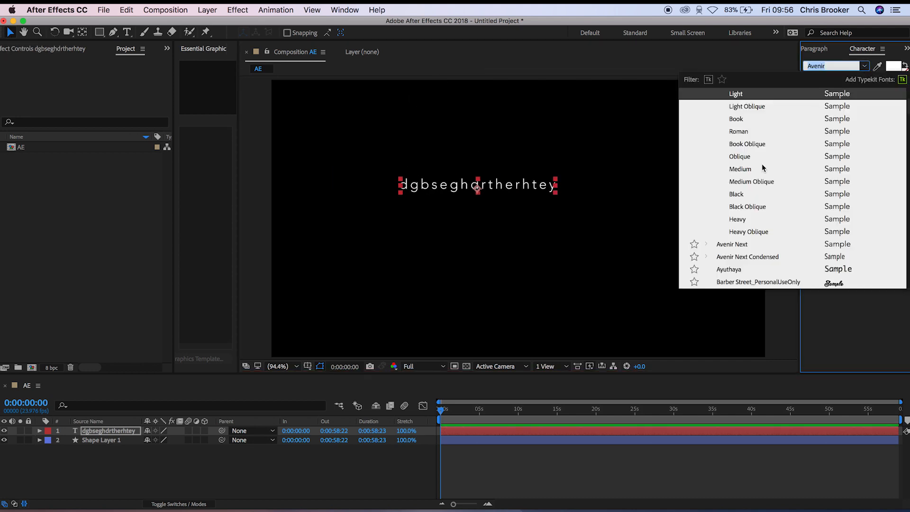
click(739, 132)
click(857, 81)
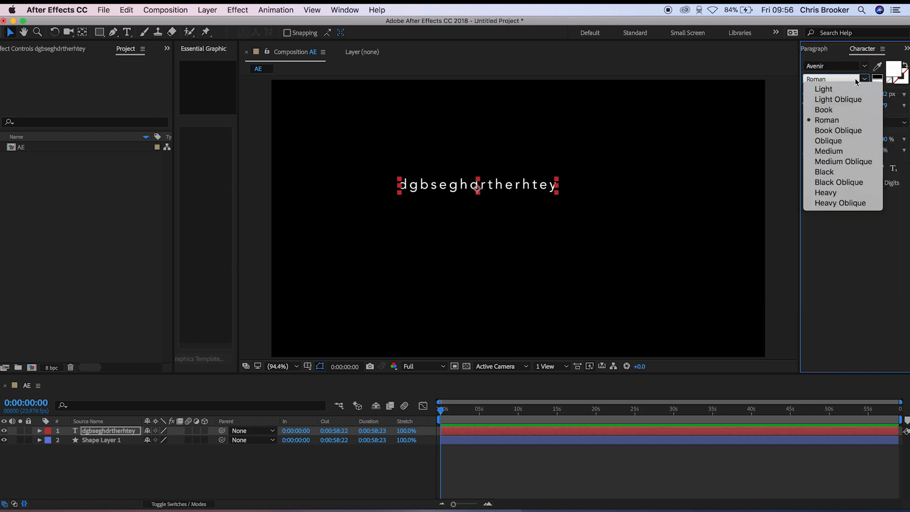
click(834, 89)
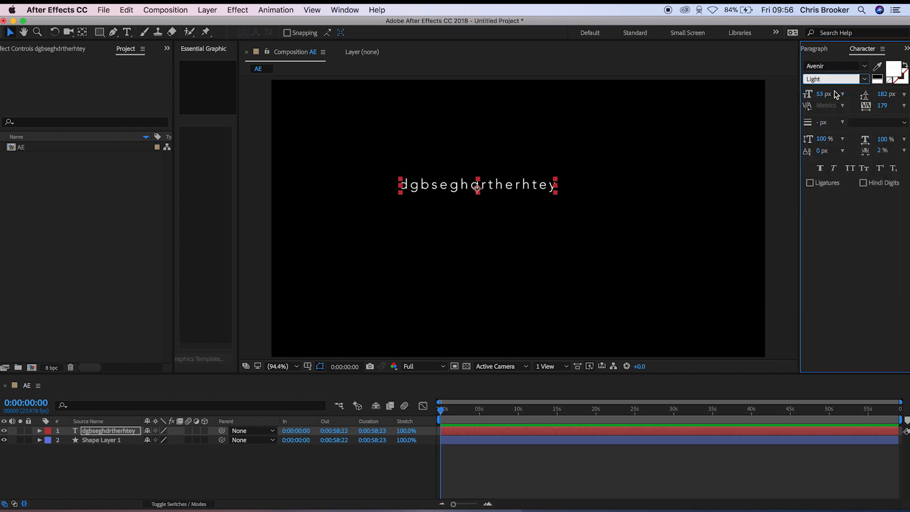
drag(821, 95, 902, 96)
- Edit the text to read "dgbseghdrtherhtegfg" with "yyy" on a second line
double_click(517, 184)
click(590, 184)
text(gfg)
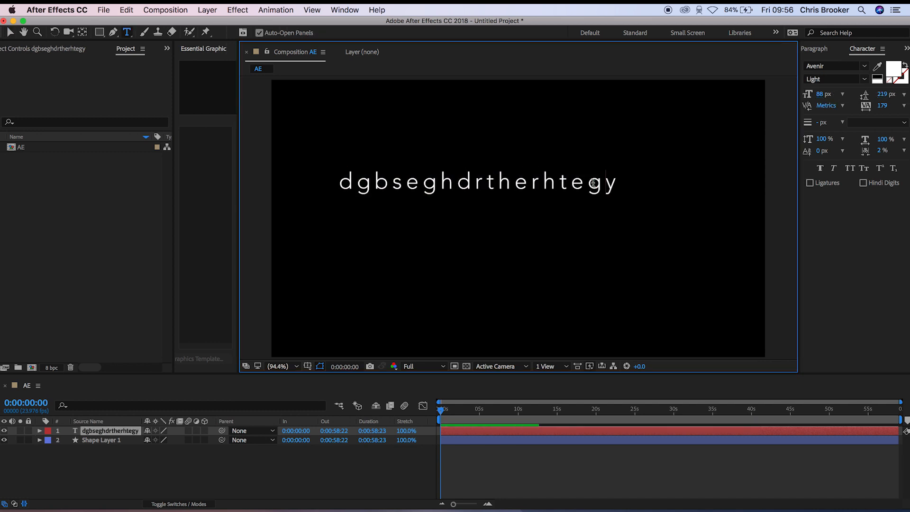
key(Return)
text(yyy)
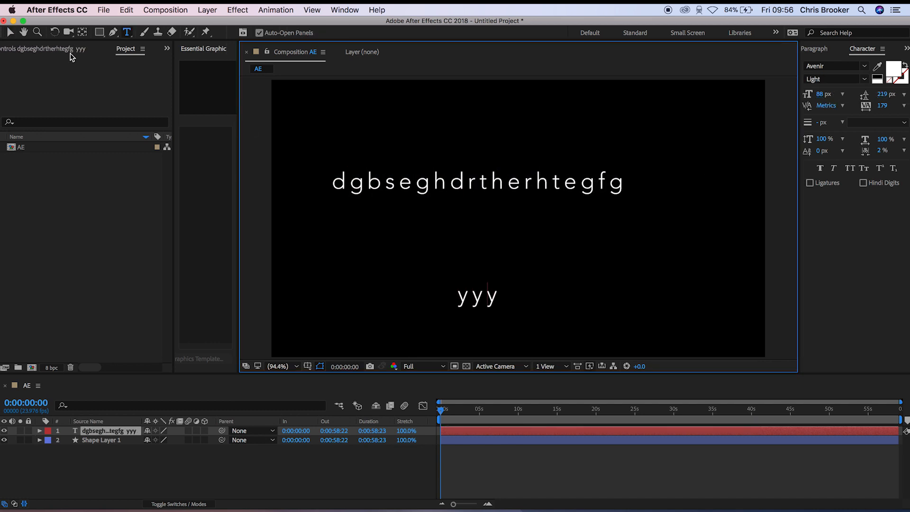
- Set the text's leading to 141 px and tracking to 115, and apply faux bold, faux italic and all caps
click(10, 32)
drag(884, 95, 859, 122)
click(819, 168)
click(834, 169)
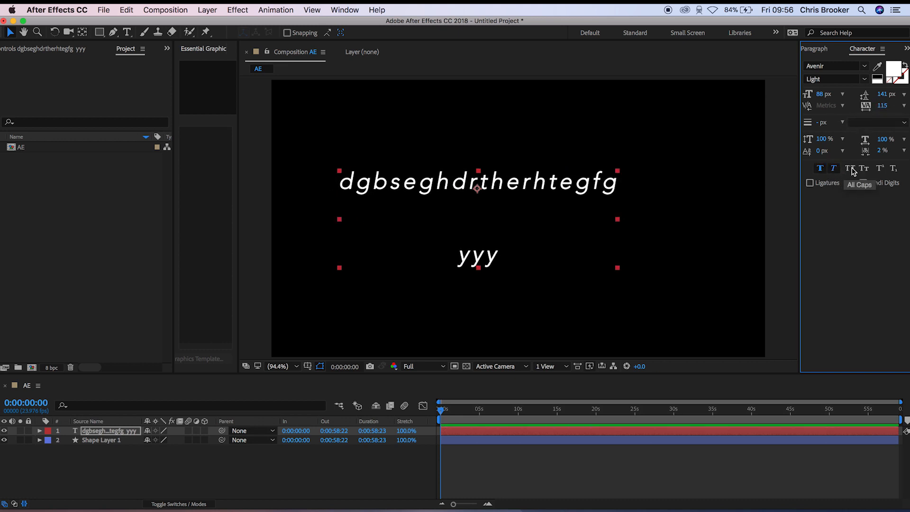
click(850, 169)
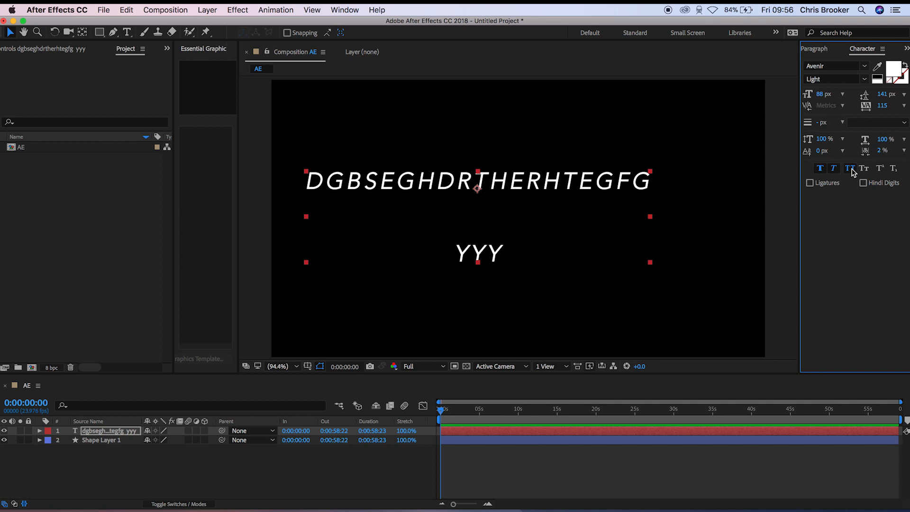
- Delete the horizontal text layer and add vertical text "dbdgbdthth" in the left half of the composition
click(547, 183)
key(Delete)
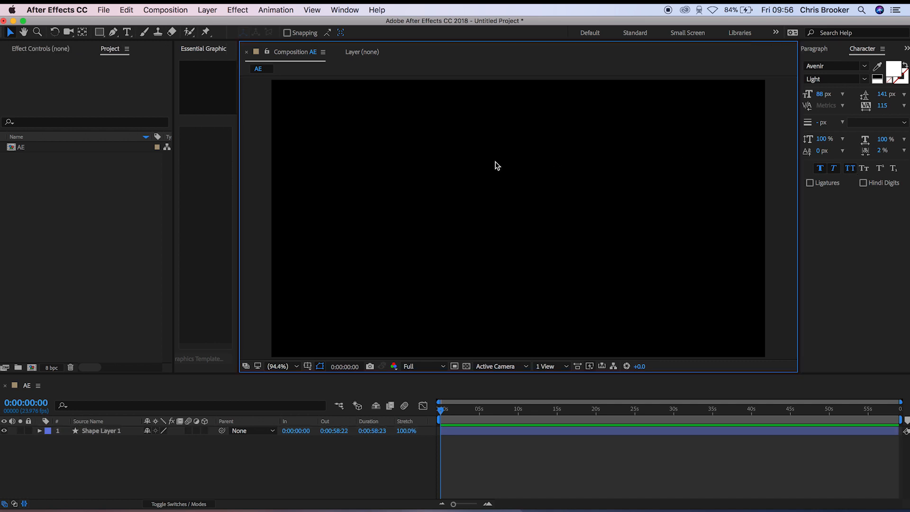
click(127, 32)
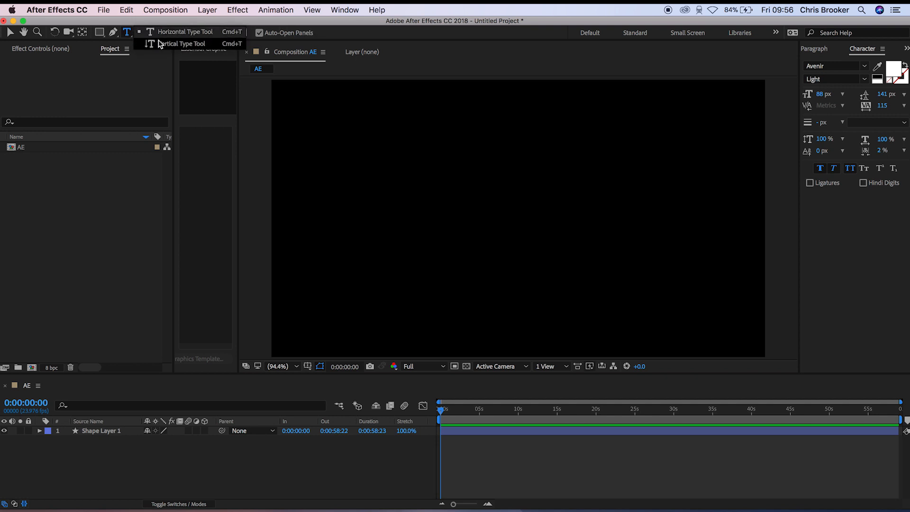
click(159, 43)
click(408, 153)
text(dbdgbdthth)
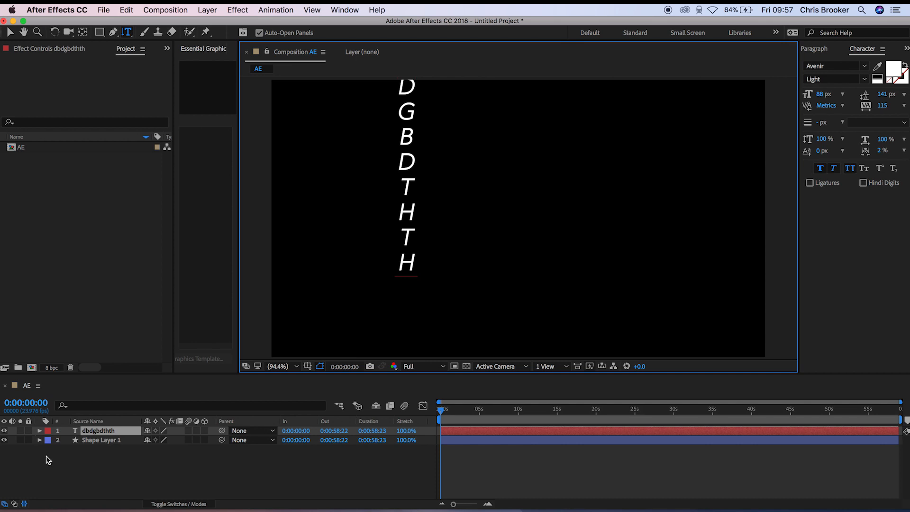
- Delete the vertical text layer and the empty shape layer from the composition
click(107, 432)
key(Delete)
click(100, 431)
key(Delete)
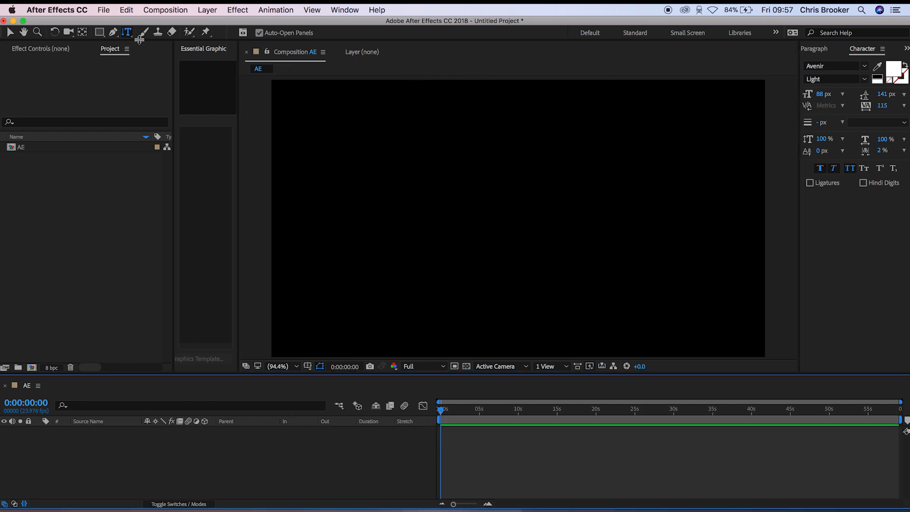
- Examine the Brush, Clone Stamp, Eraser, Roto Brush and Puppet Pin tools one after another, ending on the Selection tool
click(144, 32)
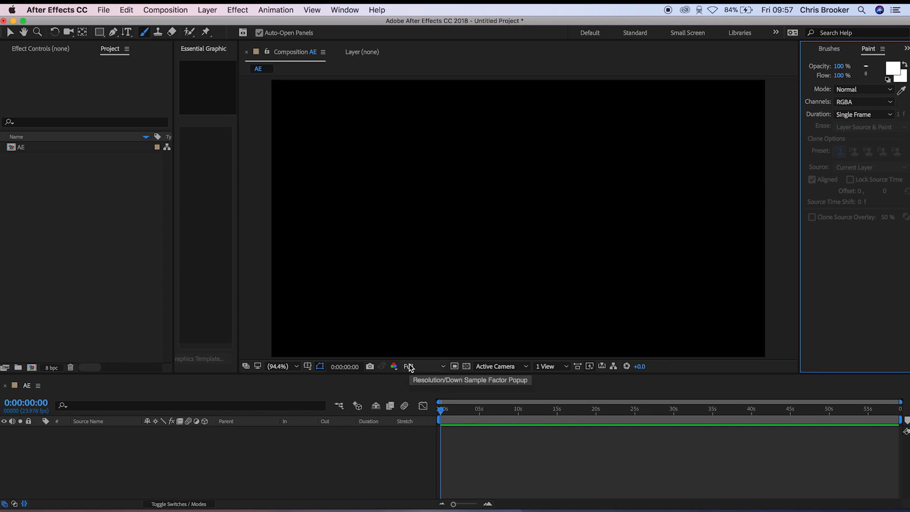
click(158, 32)
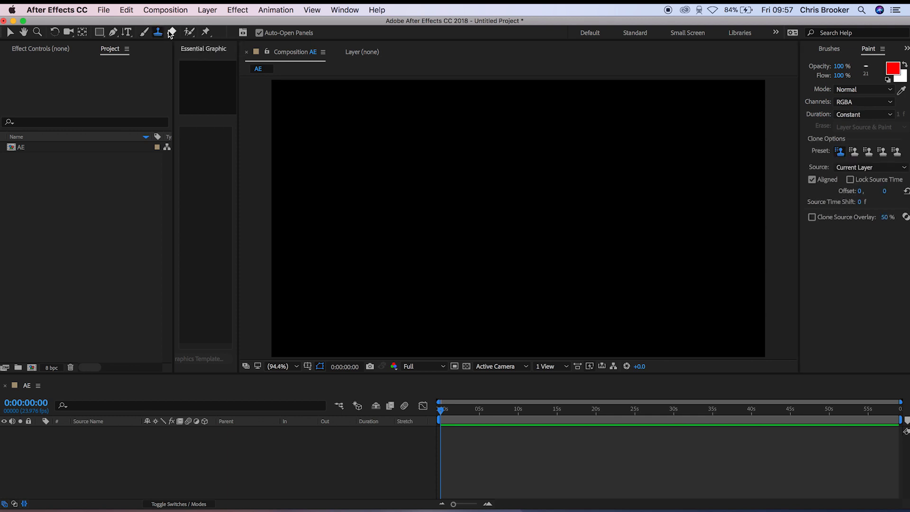
click(171, 33)
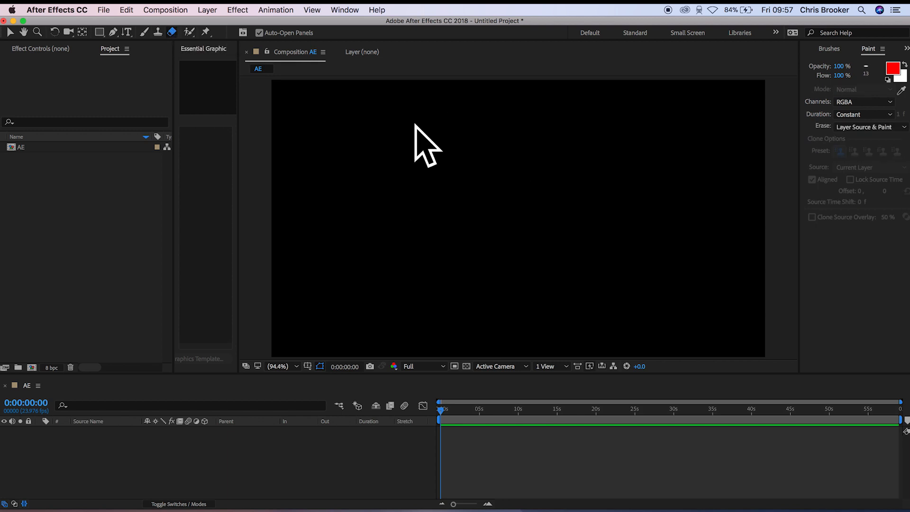
click(186, 33)
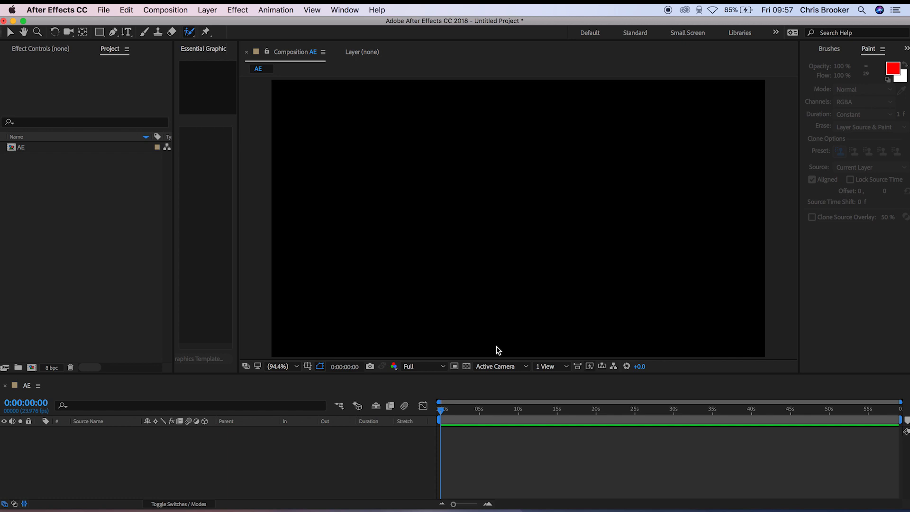
click(206, 32)
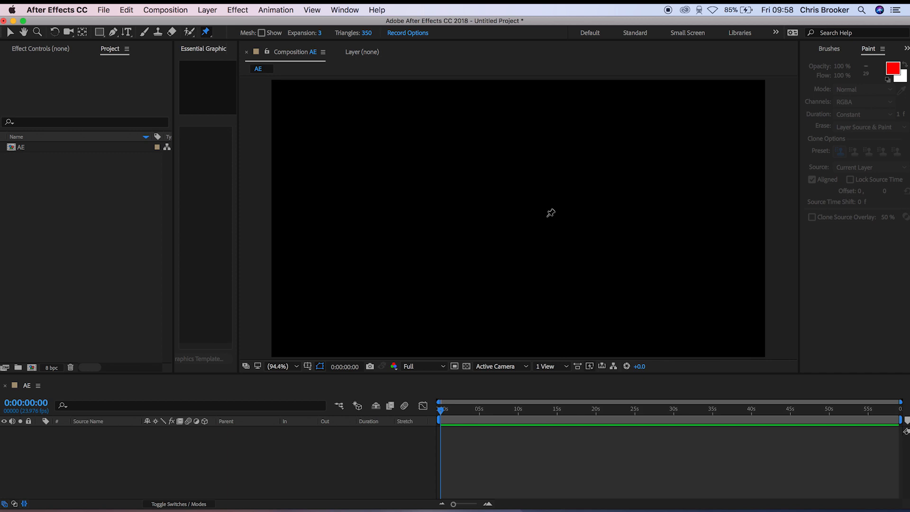
key(v)
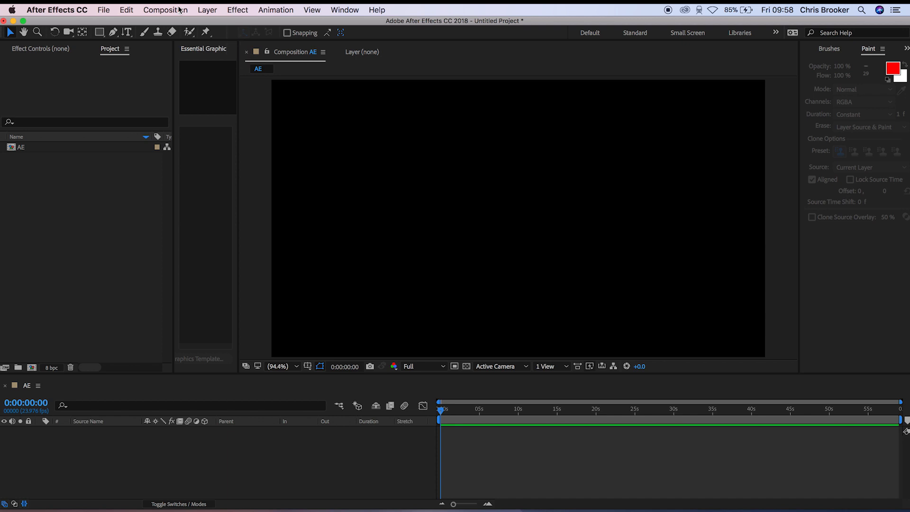
- Examine the settings for a new composition without creating one, and look through the other composition commands
click(211, 11)
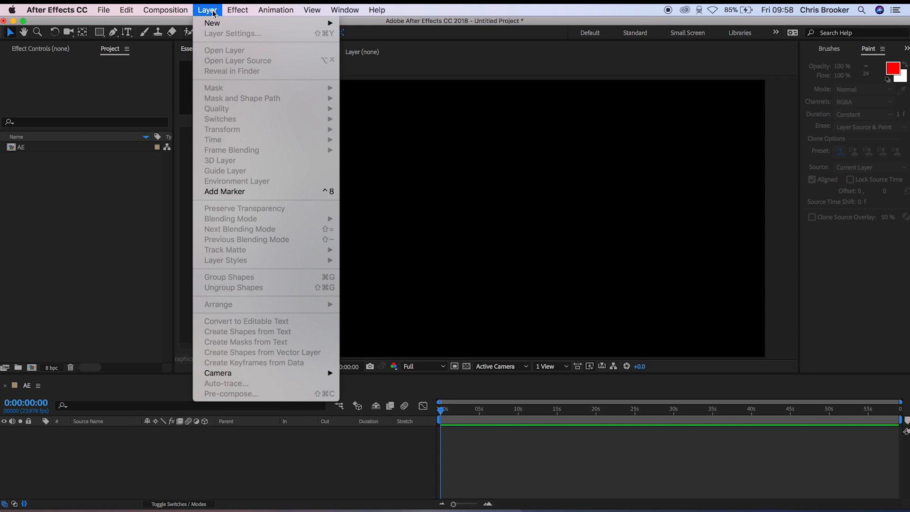
mouse_move(173, 10)
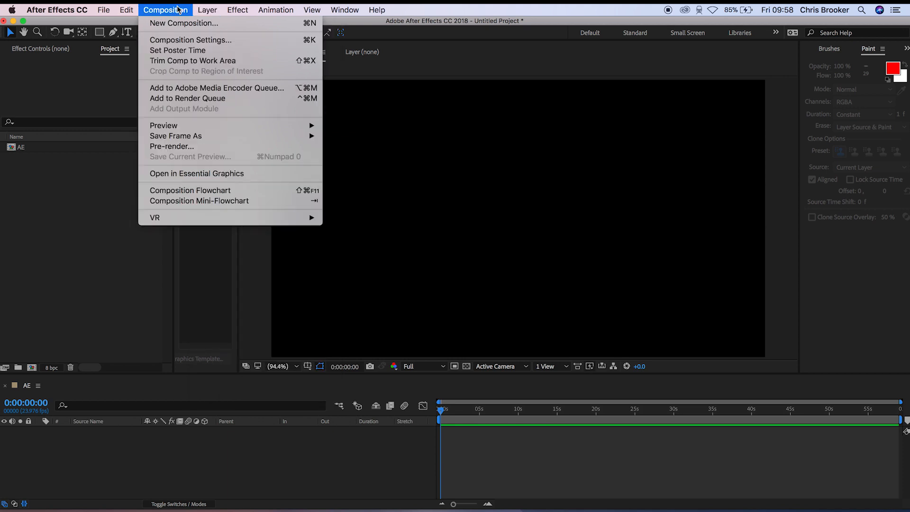
click(192, 25)
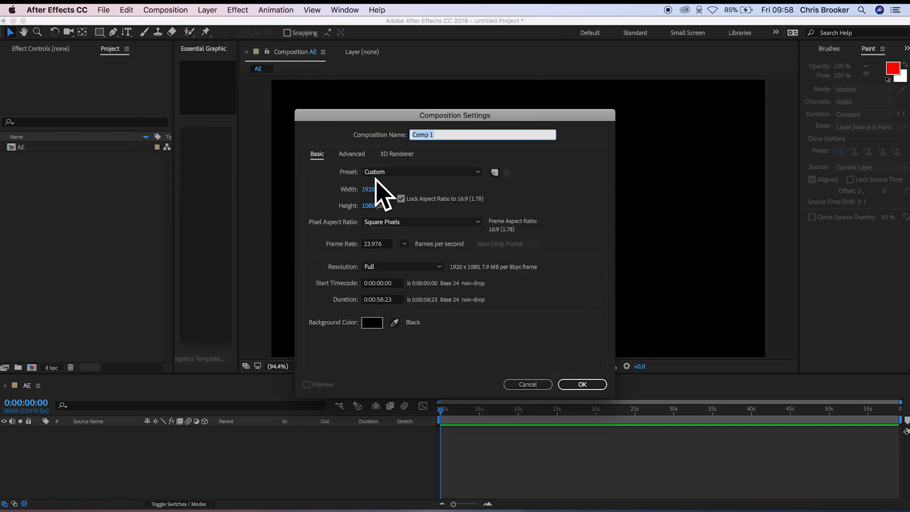
click(540, 383)
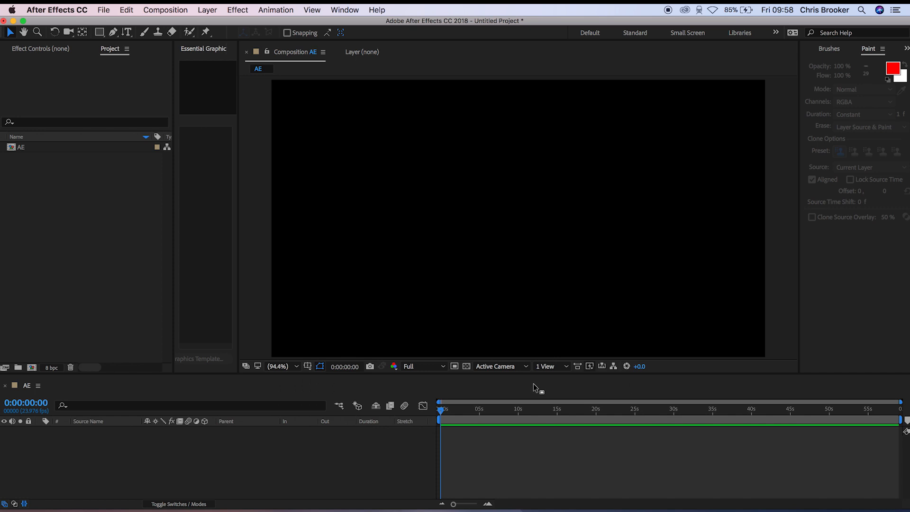
click(176, 8)
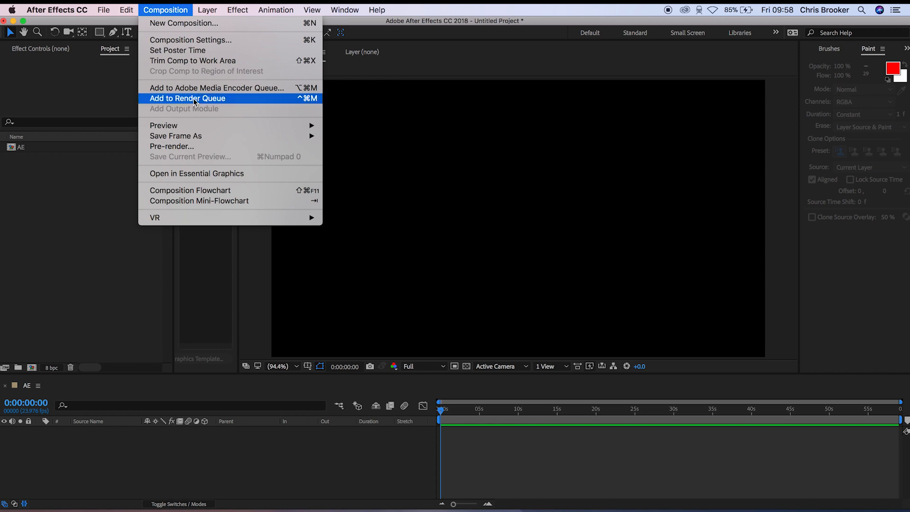
mouse_move(274, 218)
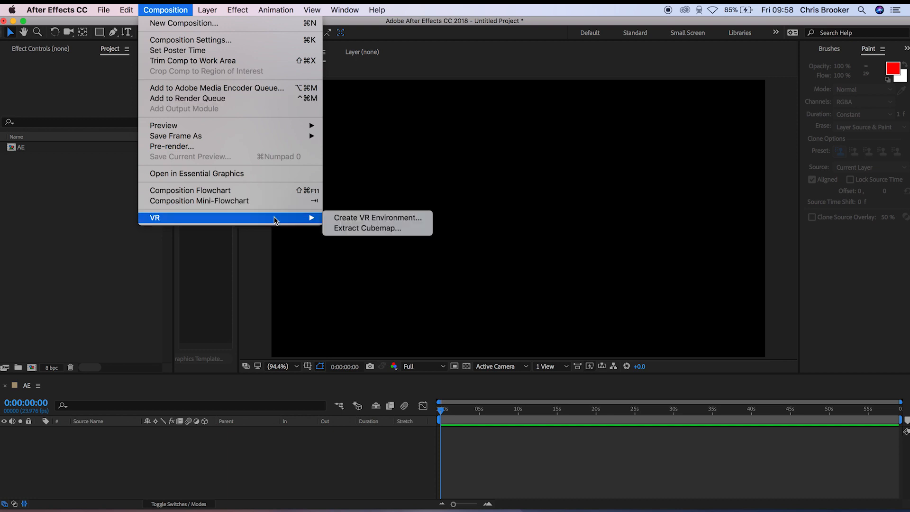
click(197, 174)
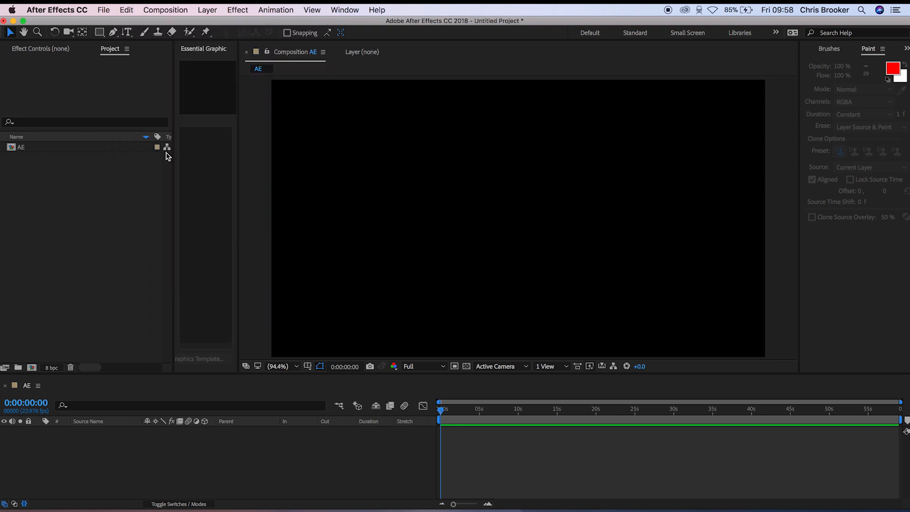
- Create a 1920 x 1080 px solid layer in bright orange-red, colour FF4300
click(203, 11)
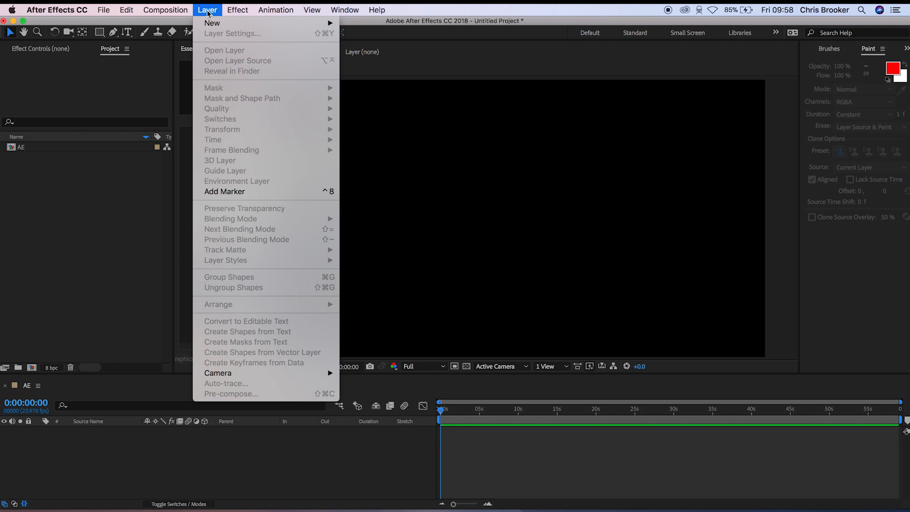
mouse_move(219, 25)
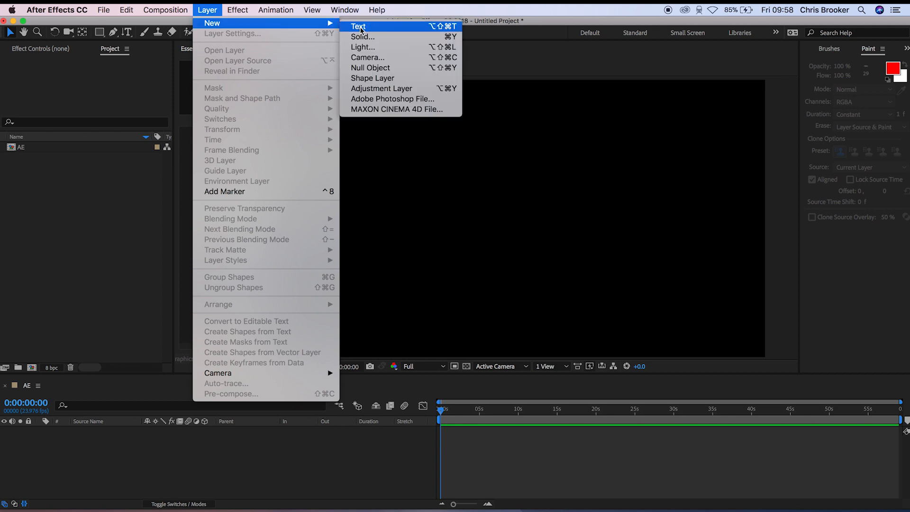
click(403, 37)
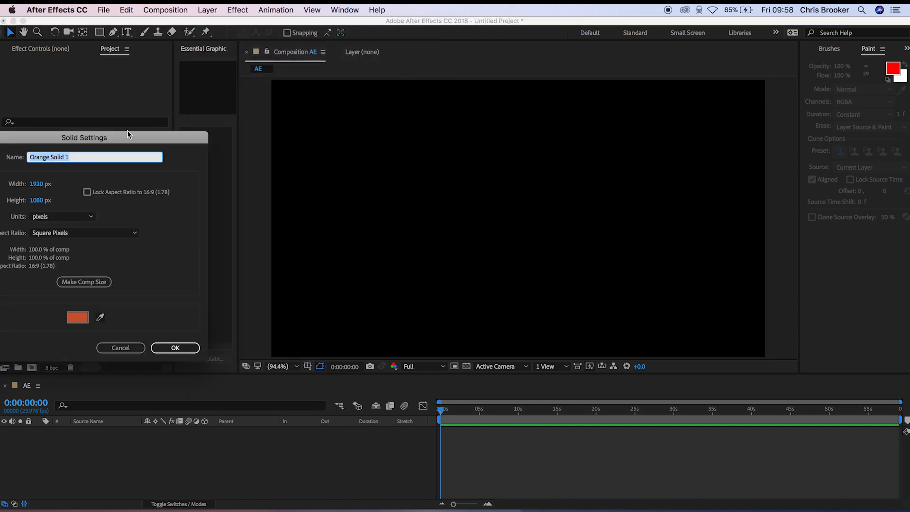
drag(123, 140, 456, 79)
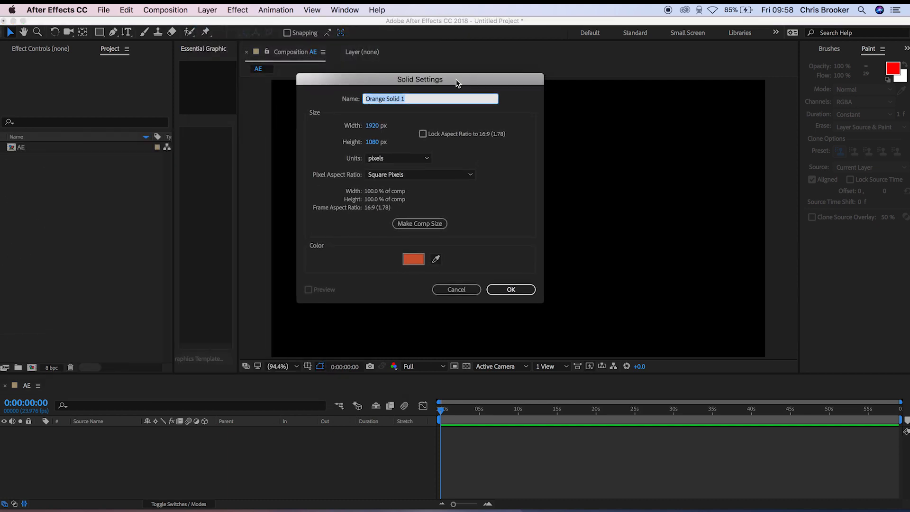
click(410, 259)
drag(724, 230, 764, 148)
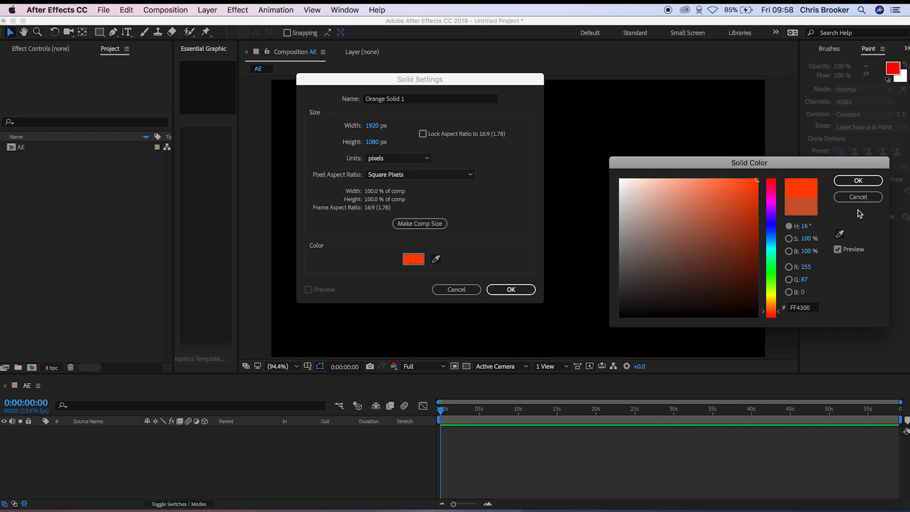
click(846, 181)
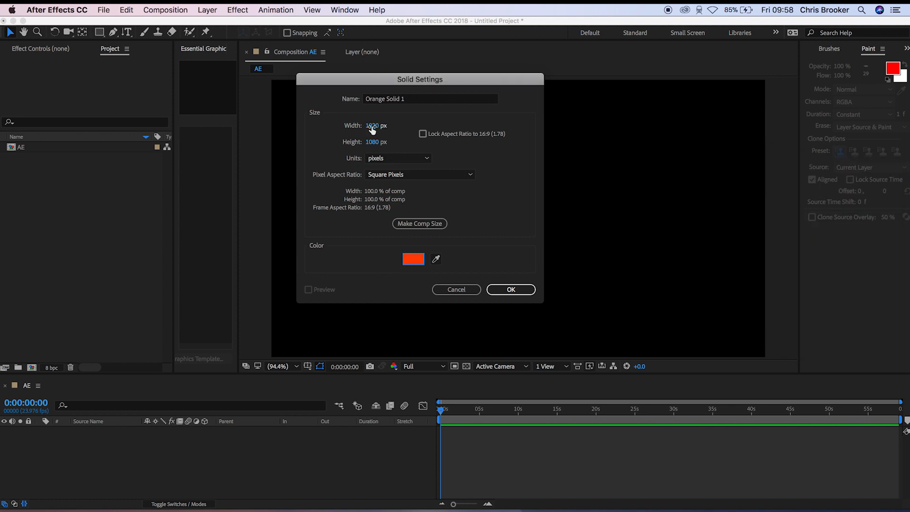
click(530, 289)
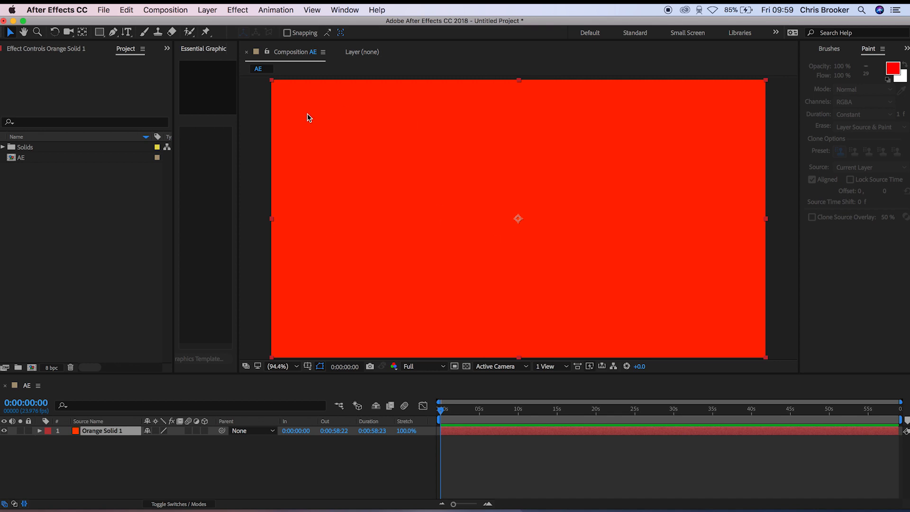
- Add a null object layer above the orange solid
click(209, 9)
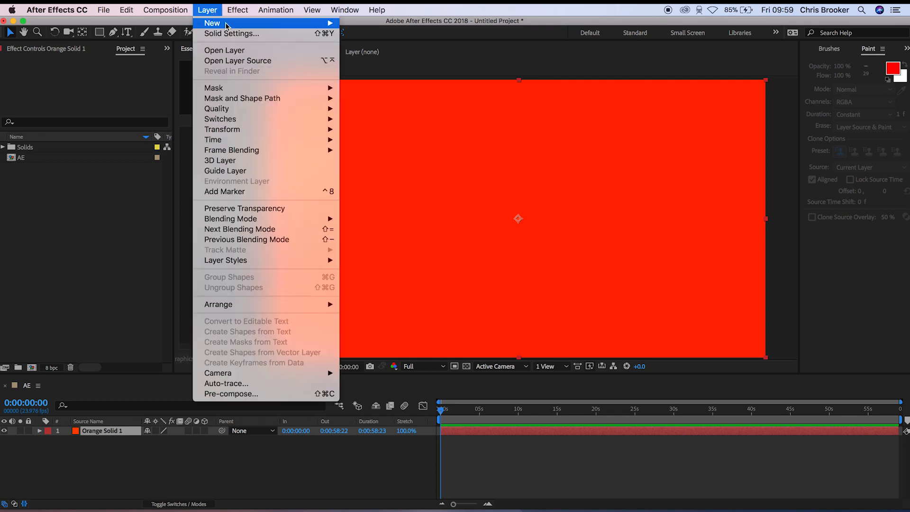
mouse_move(227, 25)
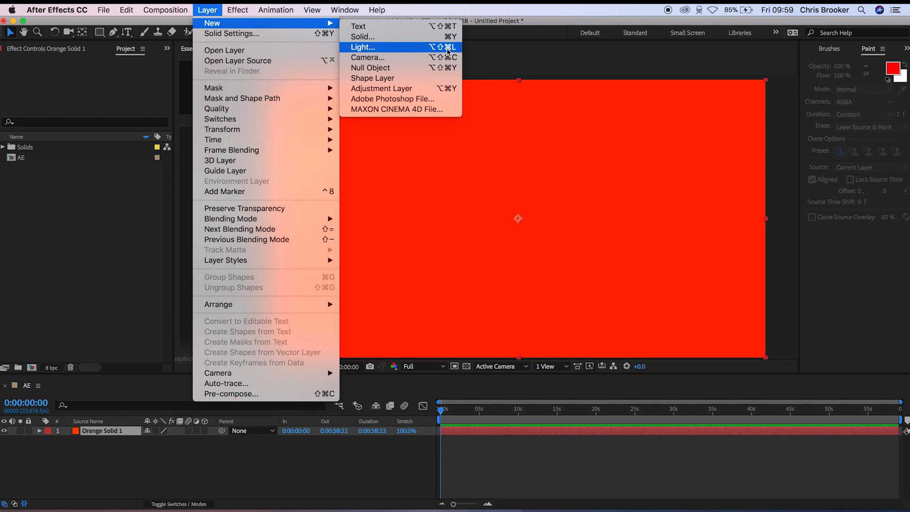
click(418, 68)
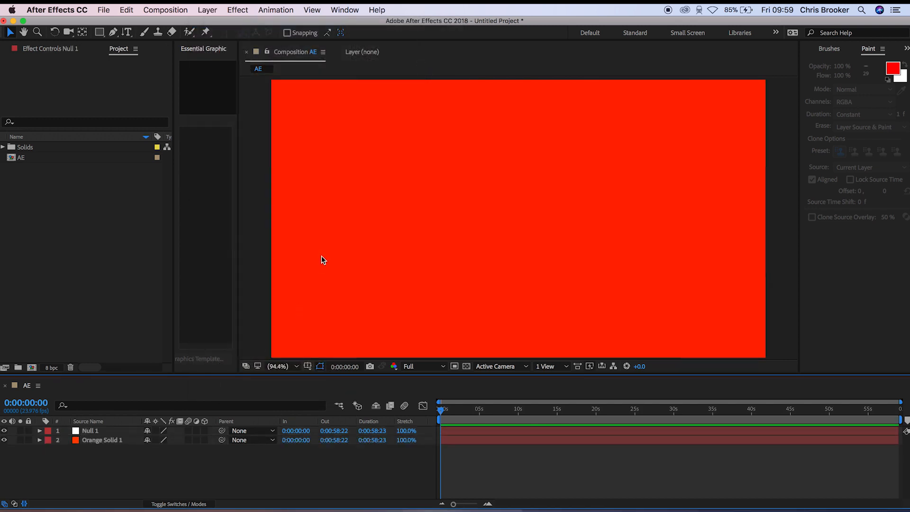
- Add horizontal text "dfdrgrgregerh" near the middle of the composition, then return to the Selection tool
drag(131, 33, 152, 33)
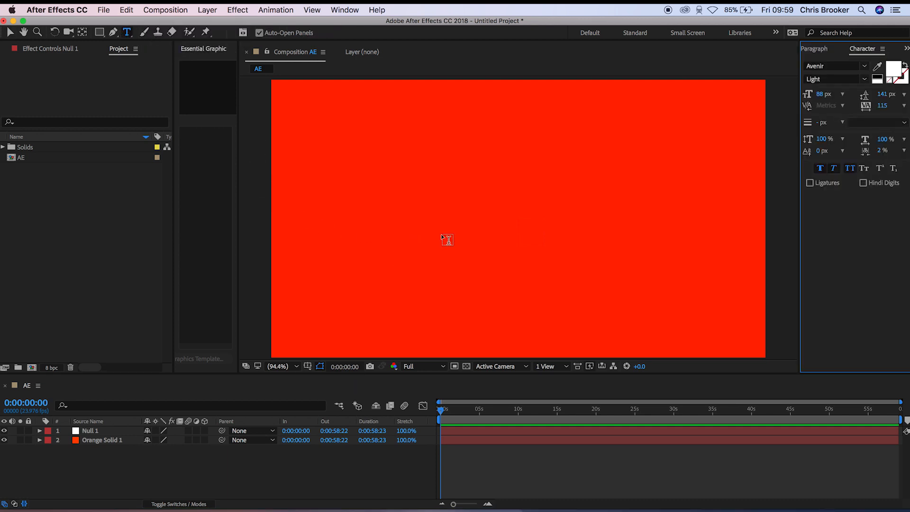
click(442, 233)
text(dfdrgrgregerh)
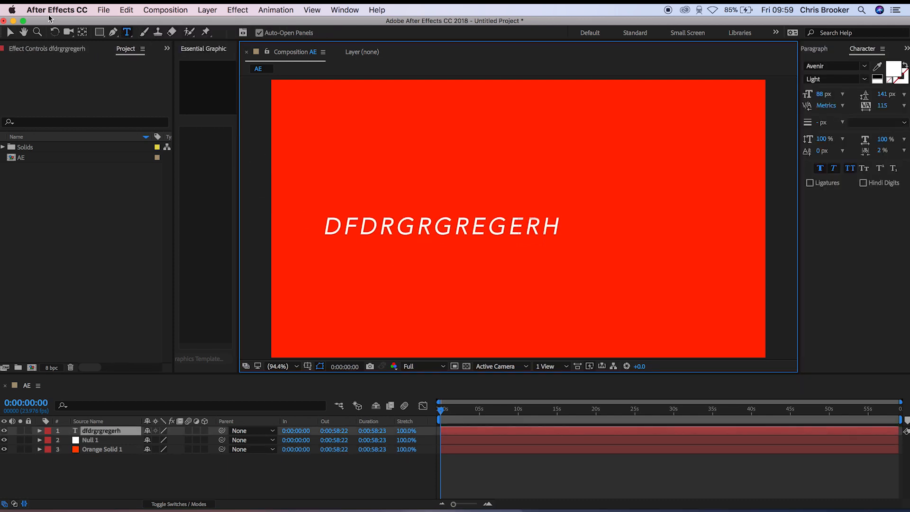
click(9, 33)
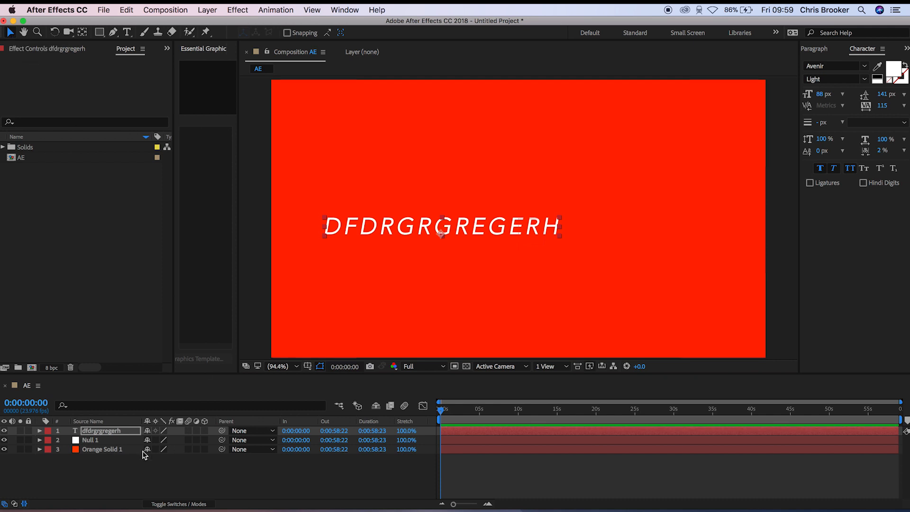
- Move the text layer between Null 1 and the orange solid in the layer stack, then select the null
click(119, 433)
drag(118, 434, 122, 451)
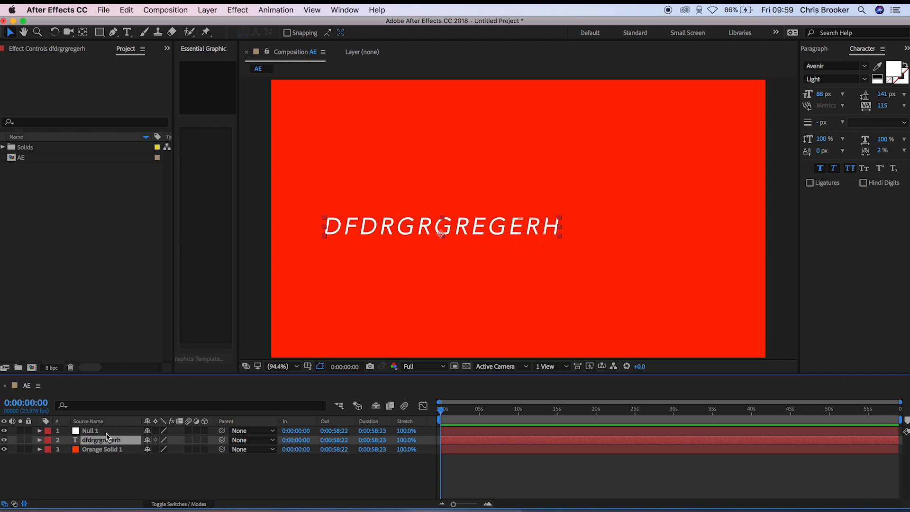
click(106, 433)
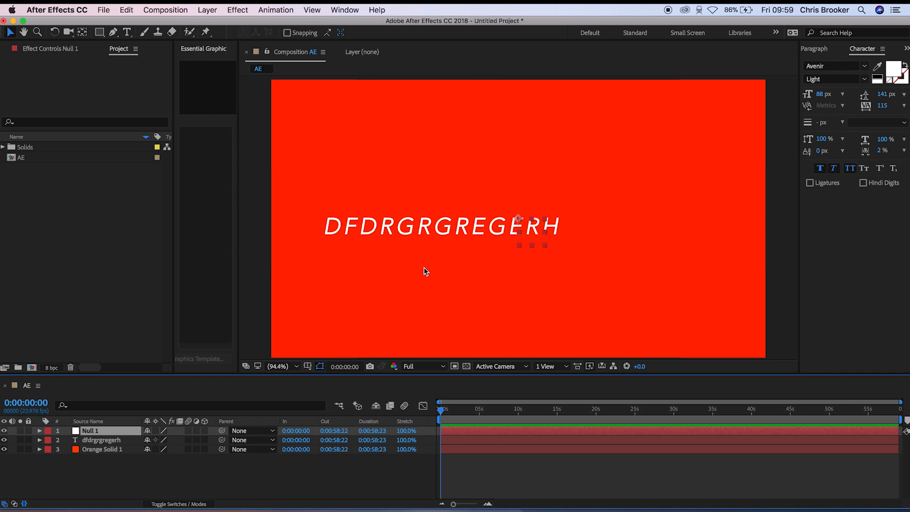
- Parent both the text layer and the orange solid to Null 1, then select the null
click(107, 449)
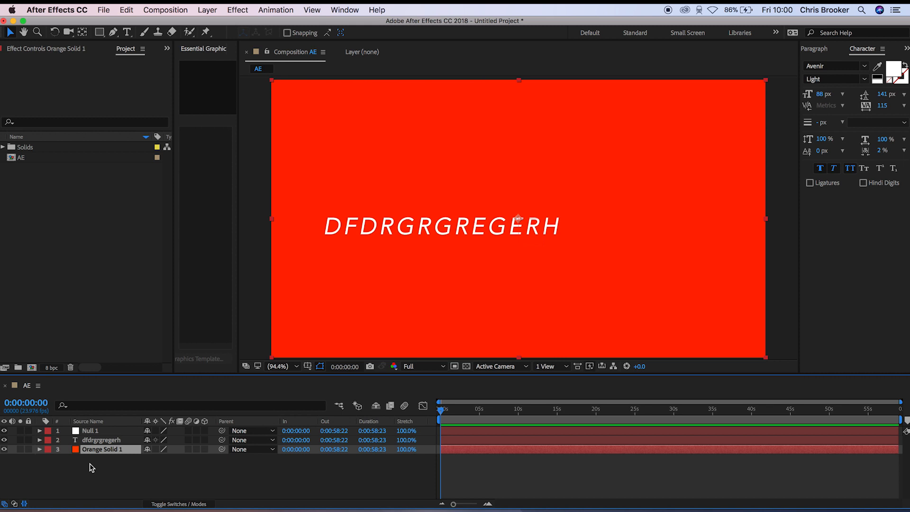
drag(136, 470, 107, 443)
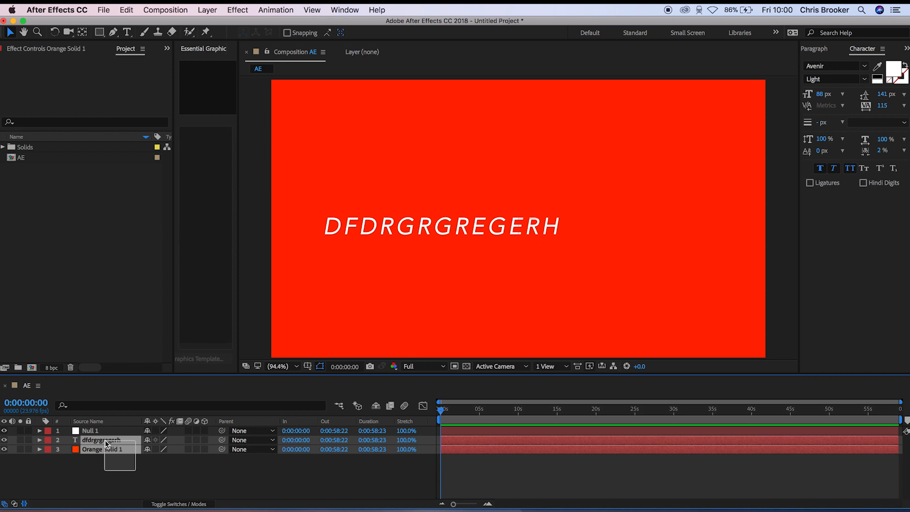
drag(105, 441, 105, 442)
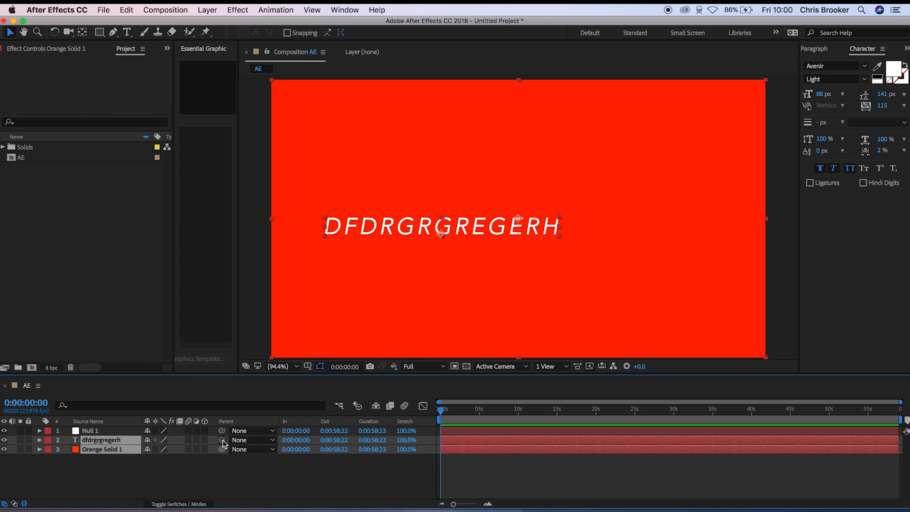
drag(224, 444, 93, 432)
click(97, 430)
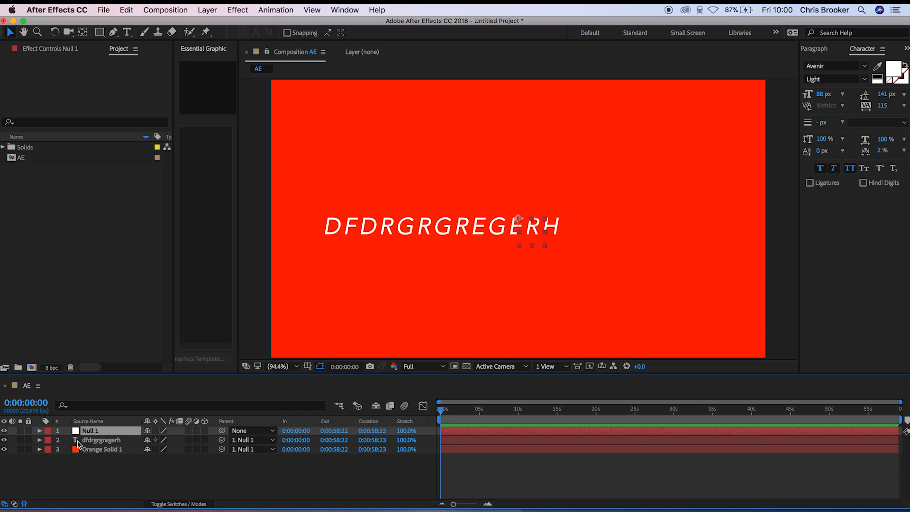
- Reveal Null 1's transform properties and try shifting its anchor point horizontally to 450 and on to 964
click(39, 430)
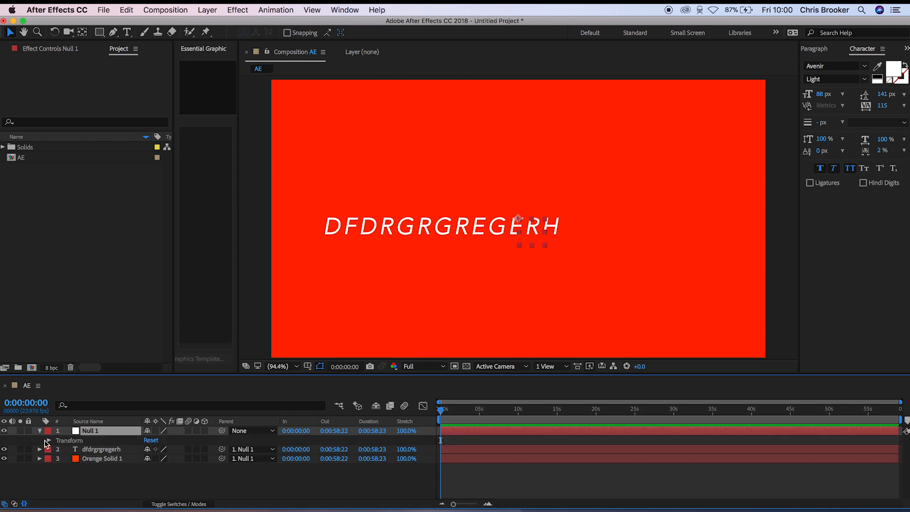
click(50, 441)
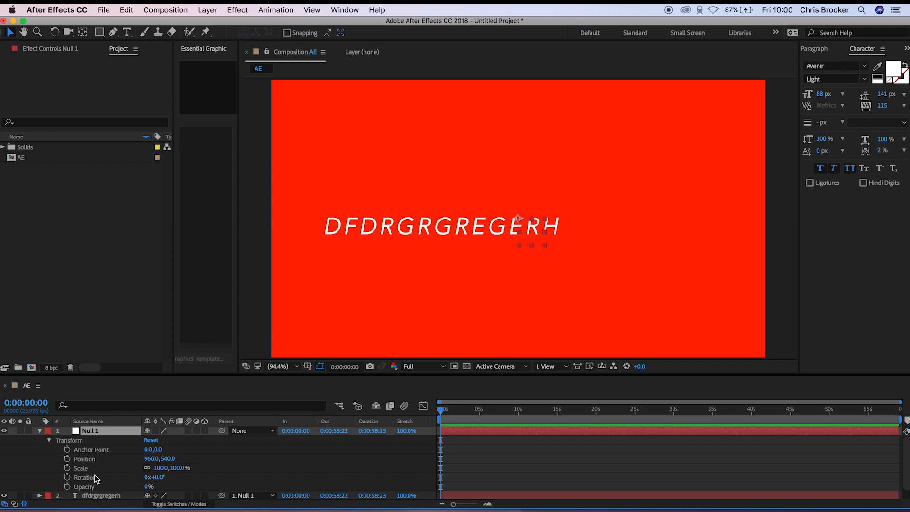
scroll(95, 477, down, 1)
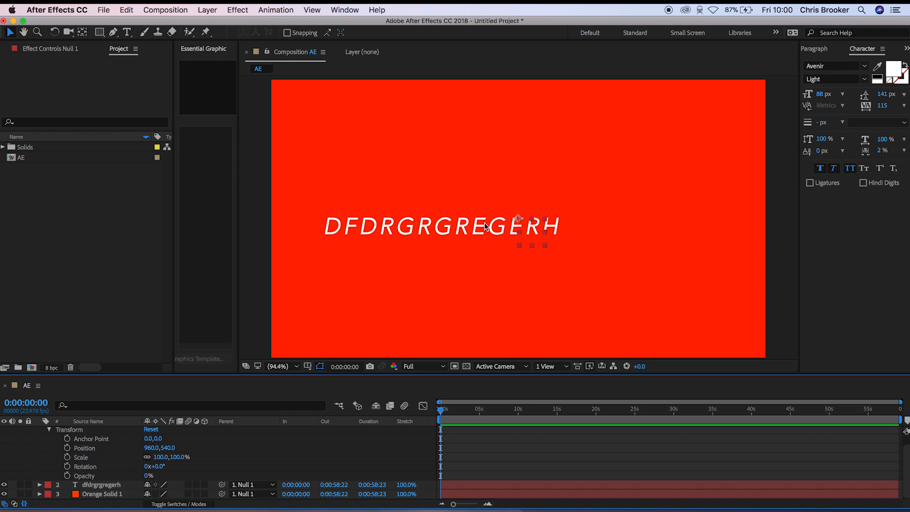
drag(147, 439, 383, 425)
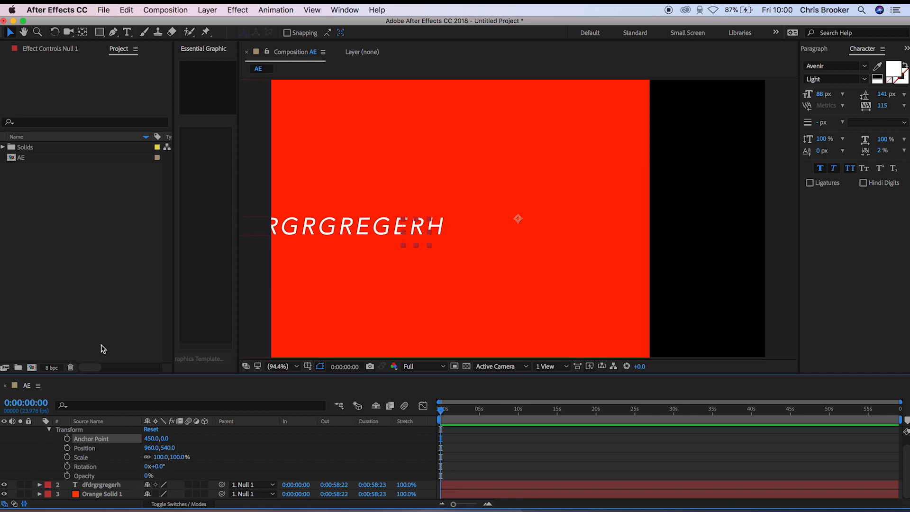
drag(151, 438, 418, 430)
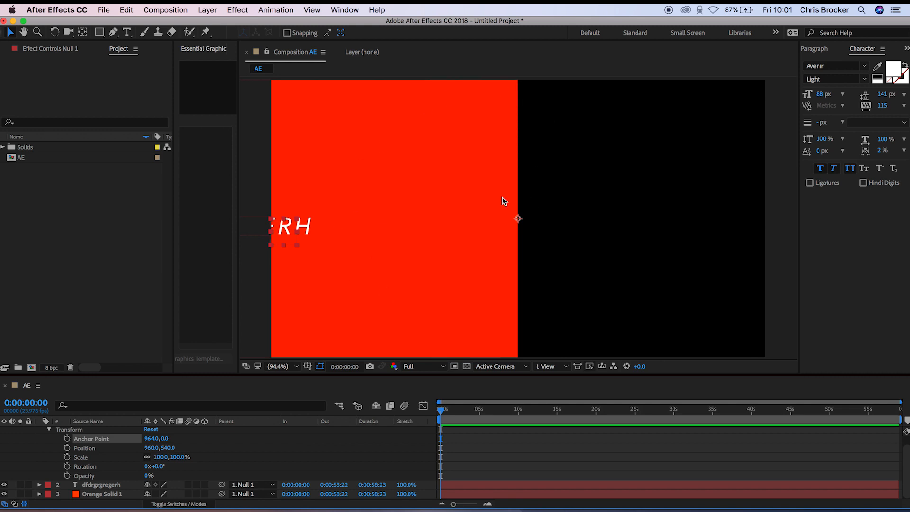
- Try rotating Null 1, then undo its rotation and anchor point changes while keeping the layers parented
mouse_move(163, 466)
mouse_down()
mouse_move(182, 465)
mouse_move(169, 469)
mouse_up()
key(super+z)
key(super+z)
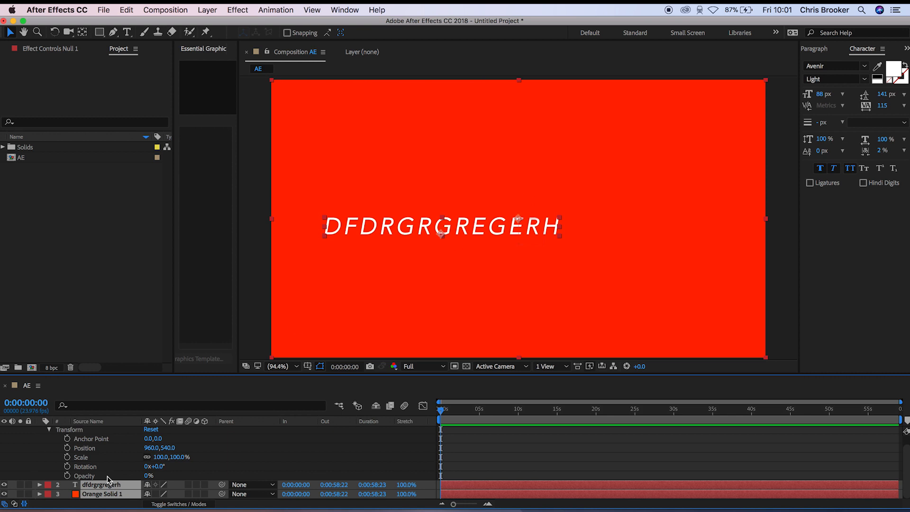
key(super+shift+z)
- Try rotating Null 1 and moving it horizontally to position 1157, undoing each change
mouse_move(155, 466)
mouse_down()
mouse_move(163, 467)
mouse_move(144, 468)
mouse_up()
key(super+z)
drag(154, 448, 268, 452)
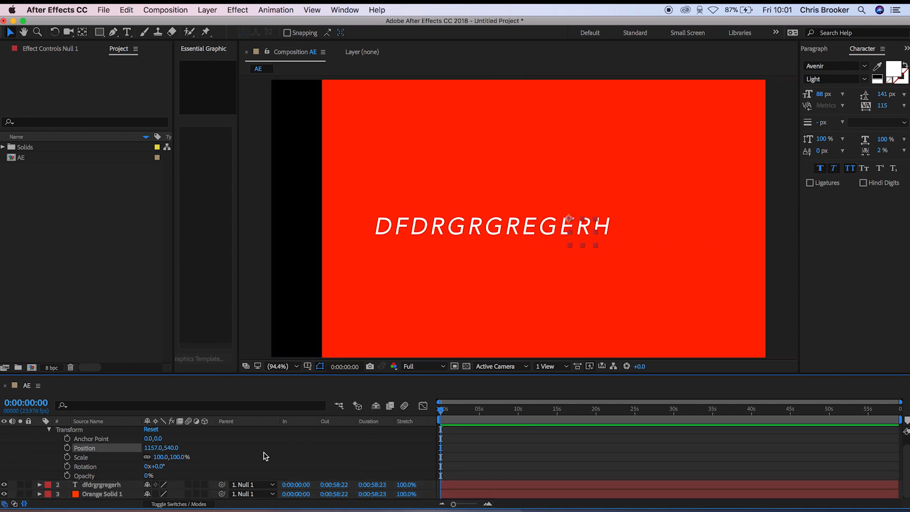
key(super+z)
- Try scaling Null 1 and rotating it to 44°, undoing both changes and clearing the layer selection
drag(157, 457, 199, 466)
key(super+z)
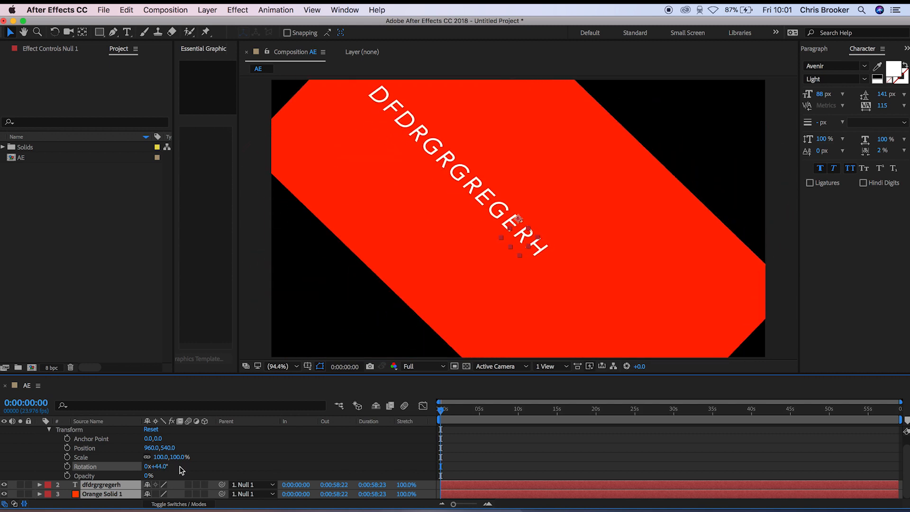
key(super+z)
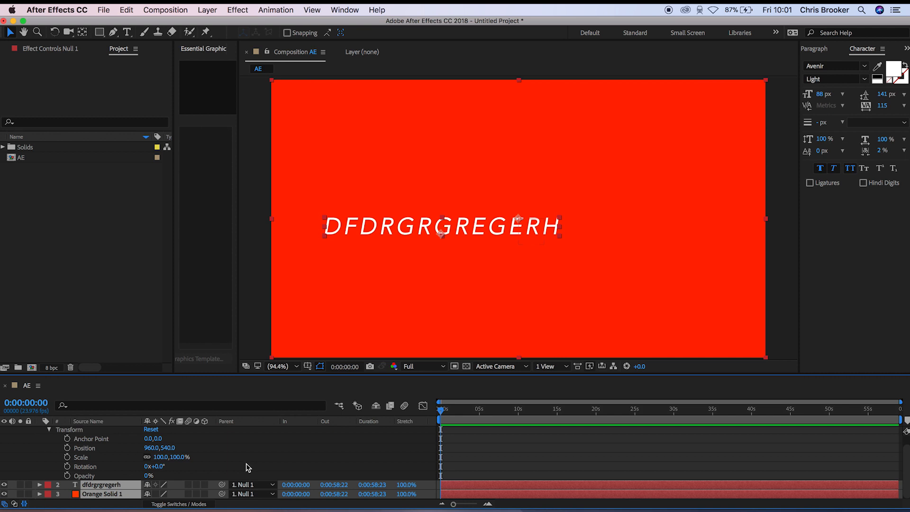
click(267, 462)
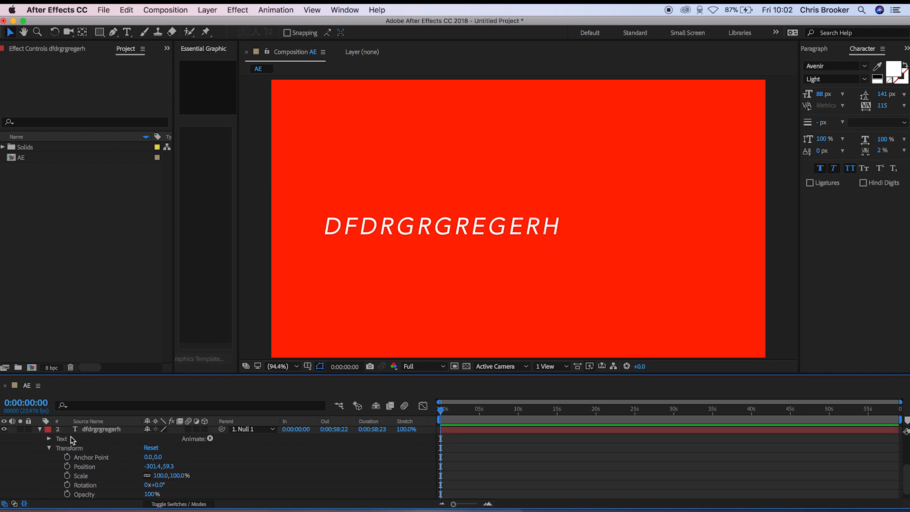
- Set the text layer's own opacity to 0% and collapse its properties
drag(150, 494, 221, 483)
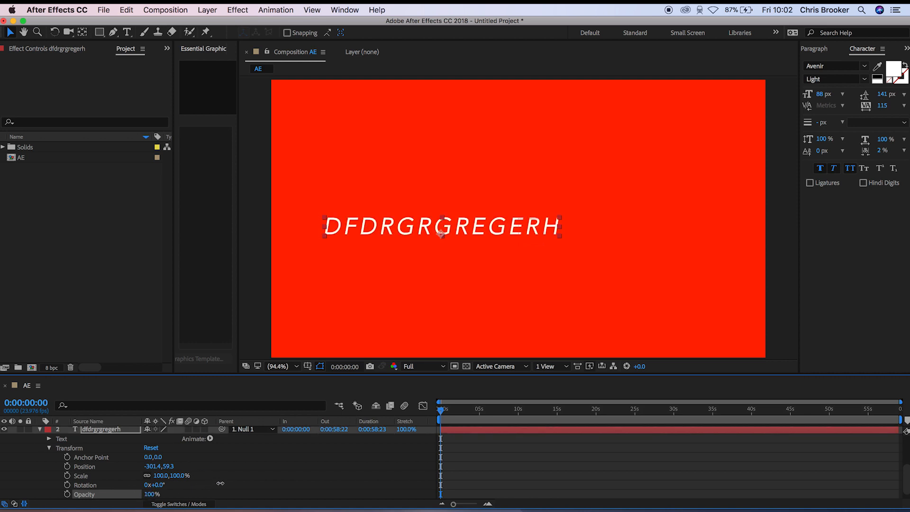
drag(152, 494, 116, 495)
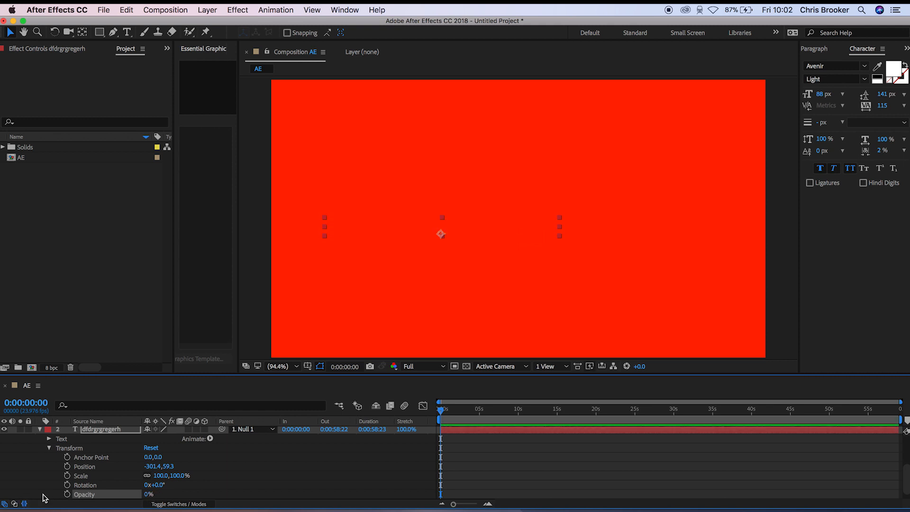
click(39, 429)
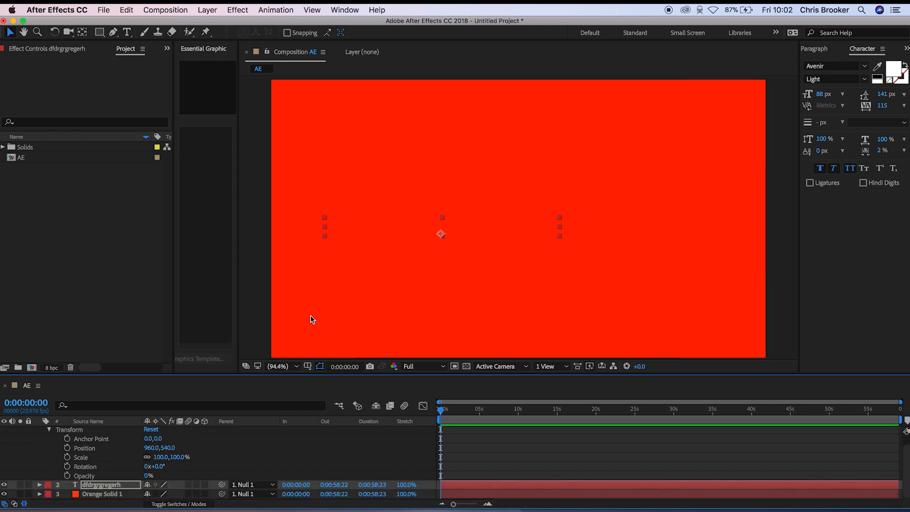
- Add an adjustment layer, move it to the top of the layer stack and collapse Null 1's properties
click(207, 10)
mouse_move(221, 24)
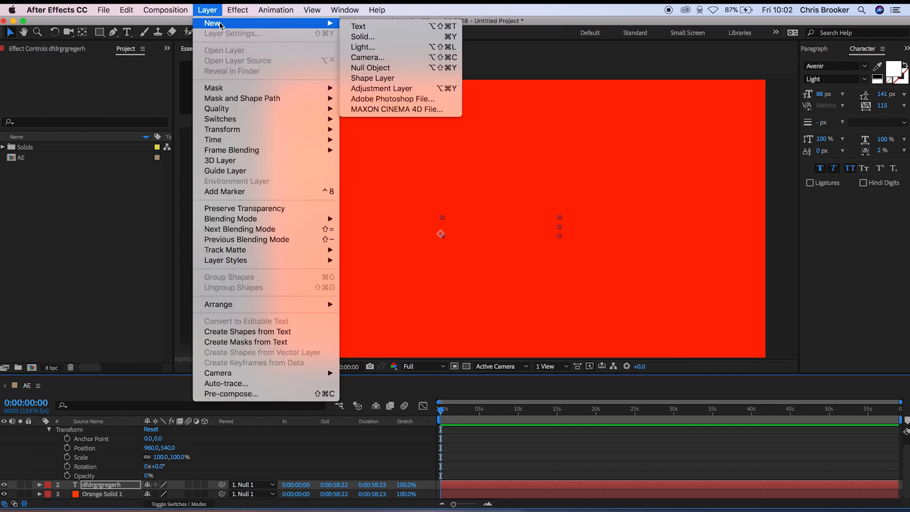
click(433, 88)
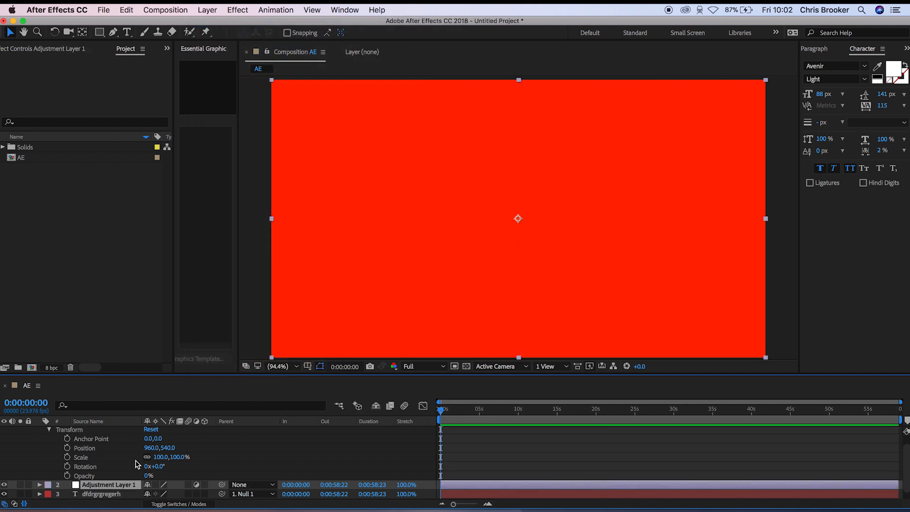
drag(126, 484, 118, 428)
click(40, 440)
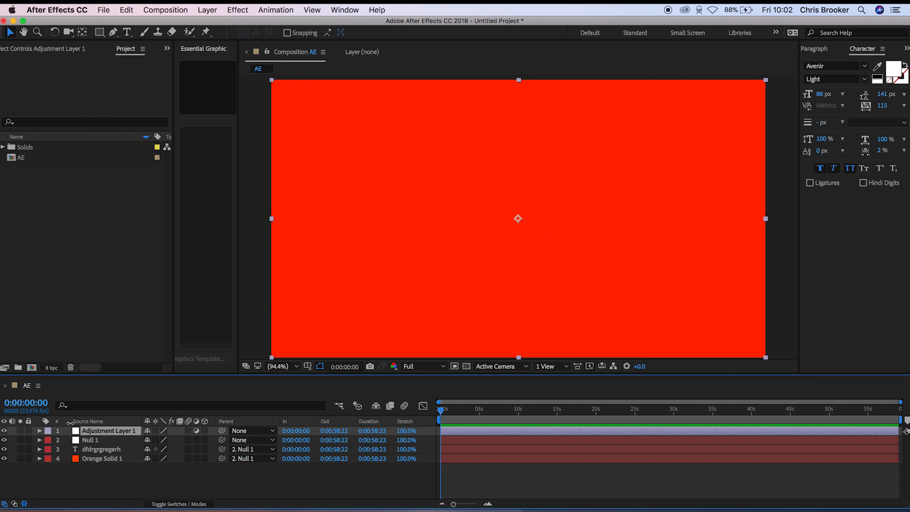
- Select the adjustment layer and display the Effects & Presets list
click(114, 440)
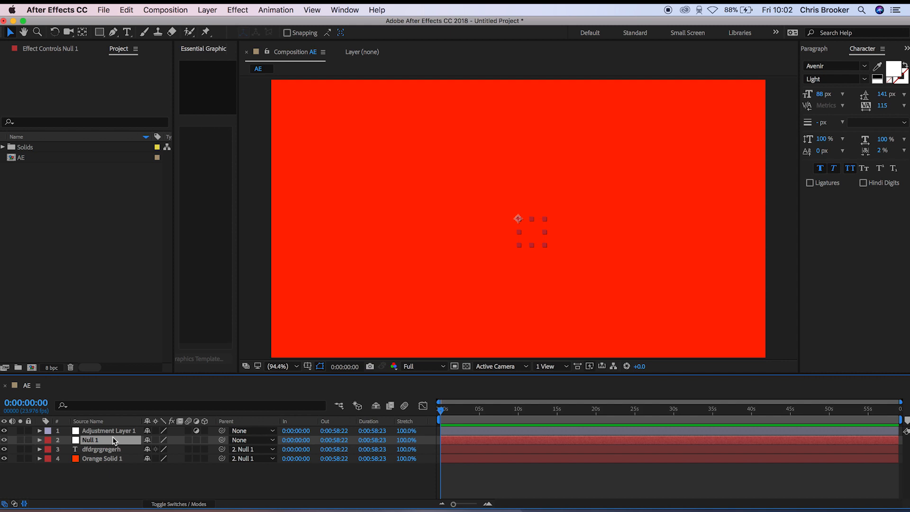
click(119, 431)
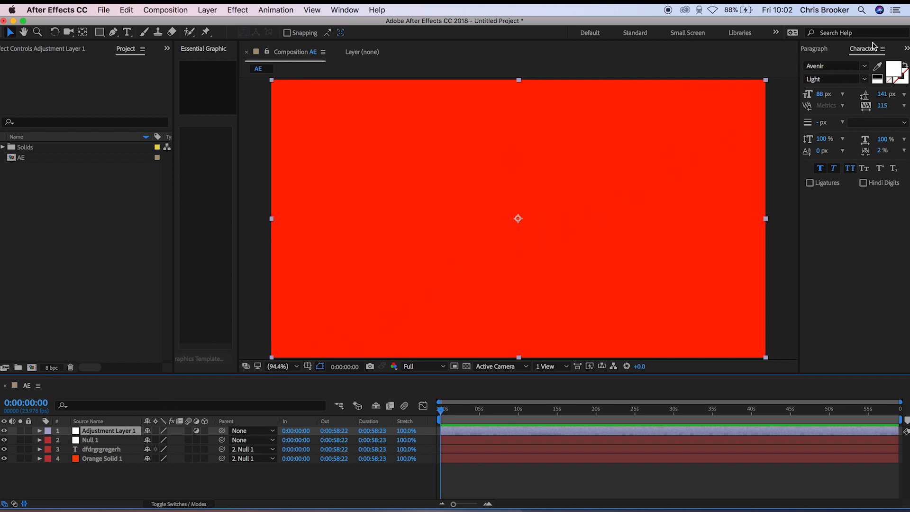
click(907, 49)
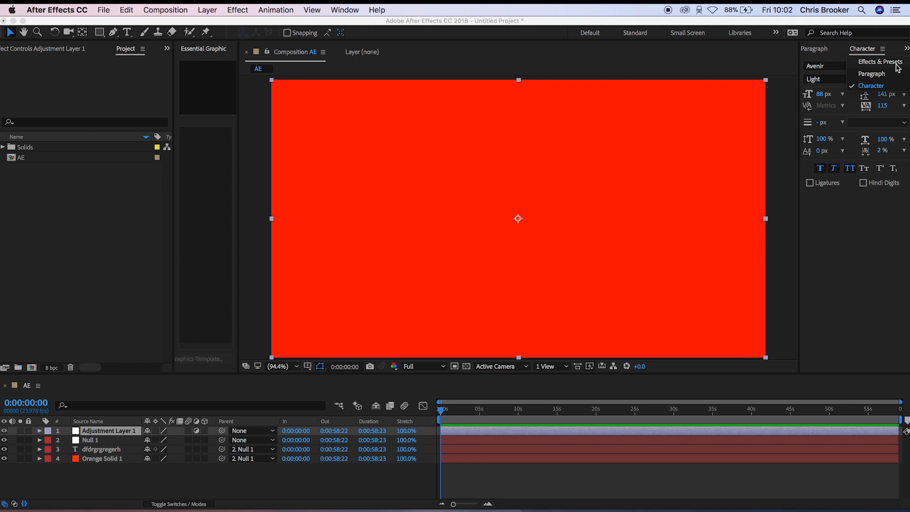
click(898, 63)
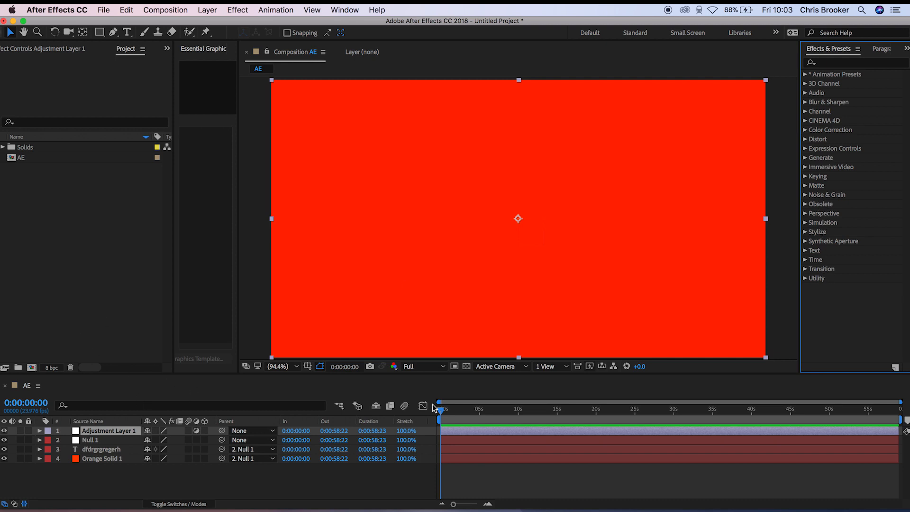
- Apply the Tint effect from the Color Correction category to Adjustment Layer 1
click(805, 130)
scroll(837, 286, down, 3)
scroll(838, 286, down, 5)
click(840, 250)
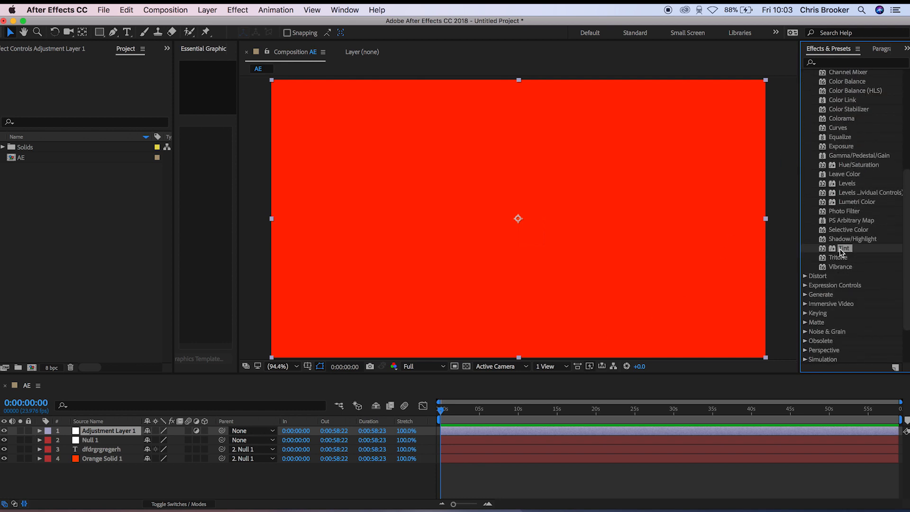
drag(845, 250, 106, 431)
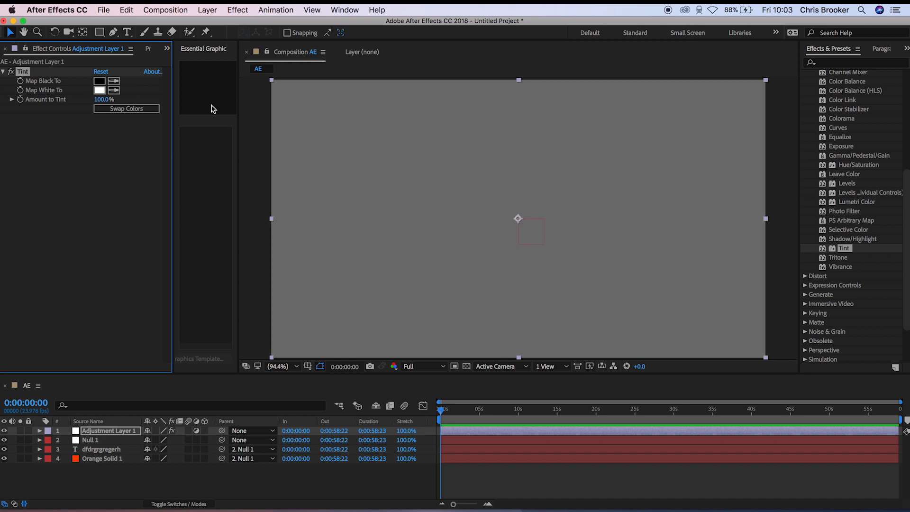
- Compare the effects applied to Adjustment Layer 1 with those on Orange Solid 1
click(107, 432)
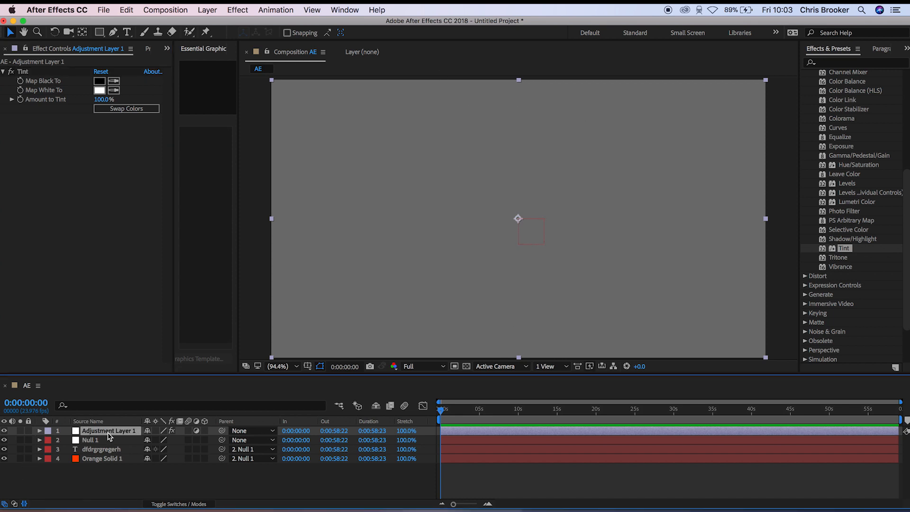
click(117, 458)
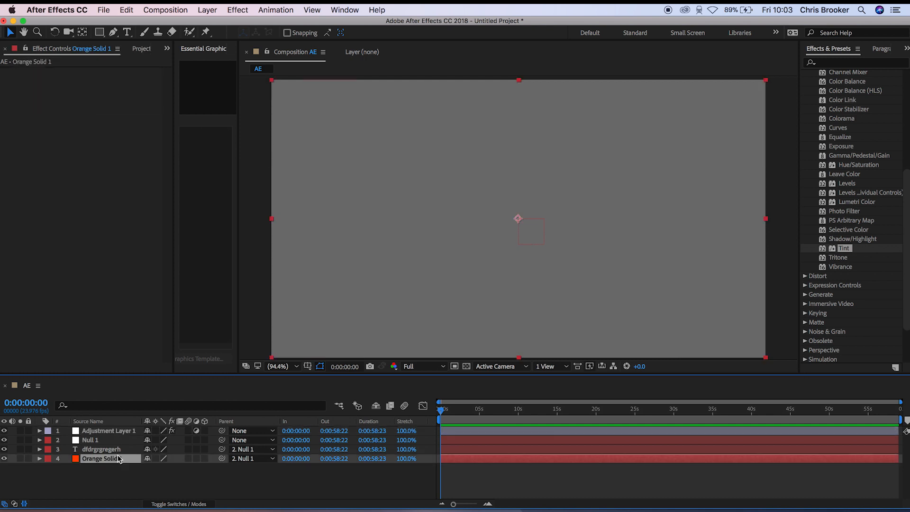
click(125, 432)
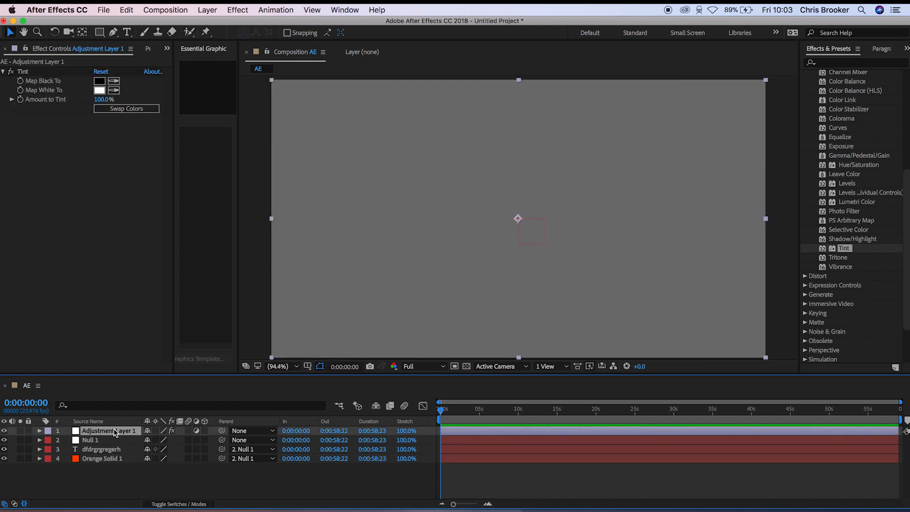
drag(108, 432, 109, 468)
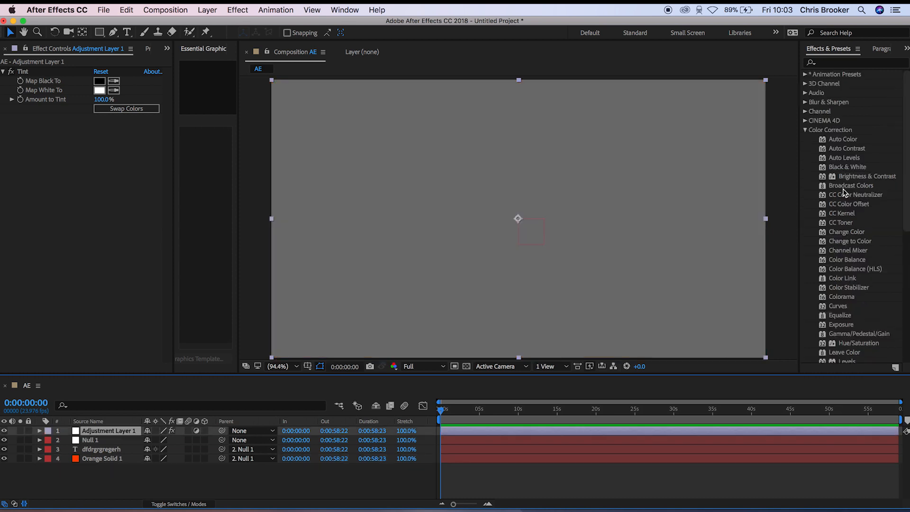
- Look through the Channel and Color Correction effect categories, collapsing each one
click(805, 130)
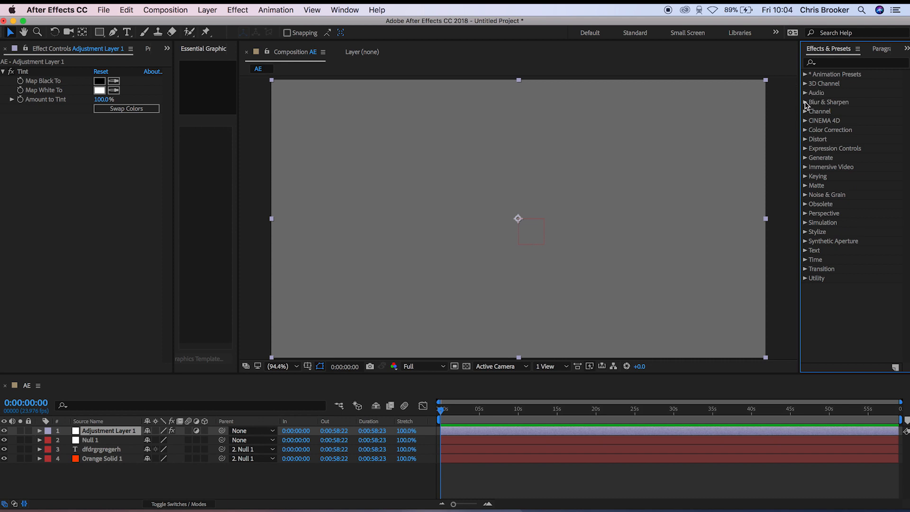
click(805, 112)
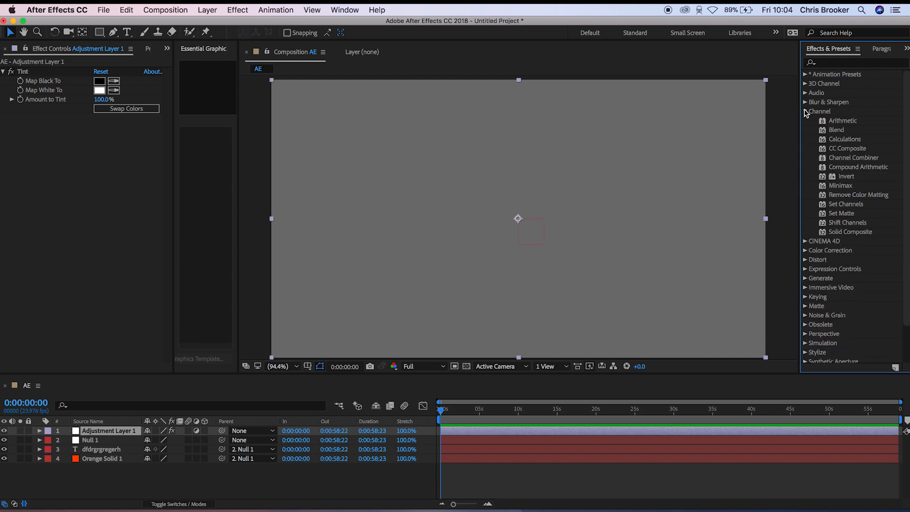
click(805, 112)
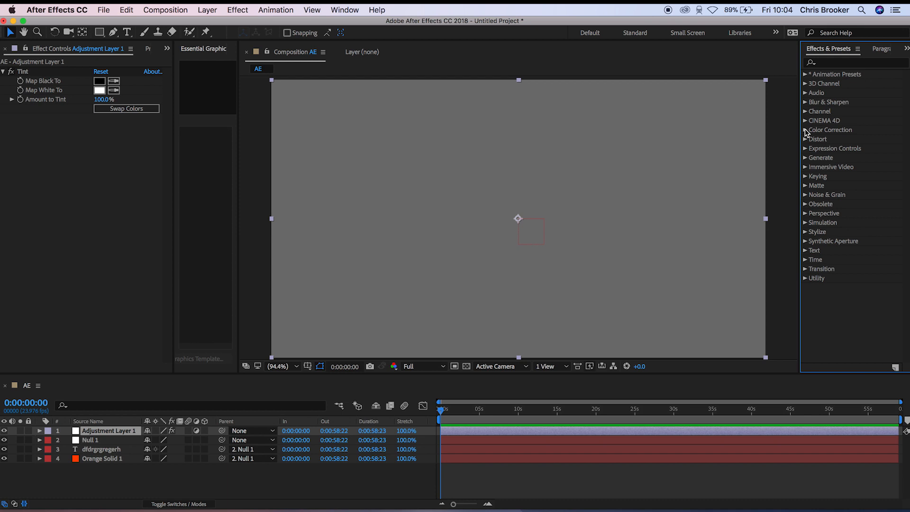
click(805, 130)
click(805, 131)
- Try the Lens Flare, Circle and Checkerboard effects from the Generate category on the adjustment layer, removing each one
click(806, 159)
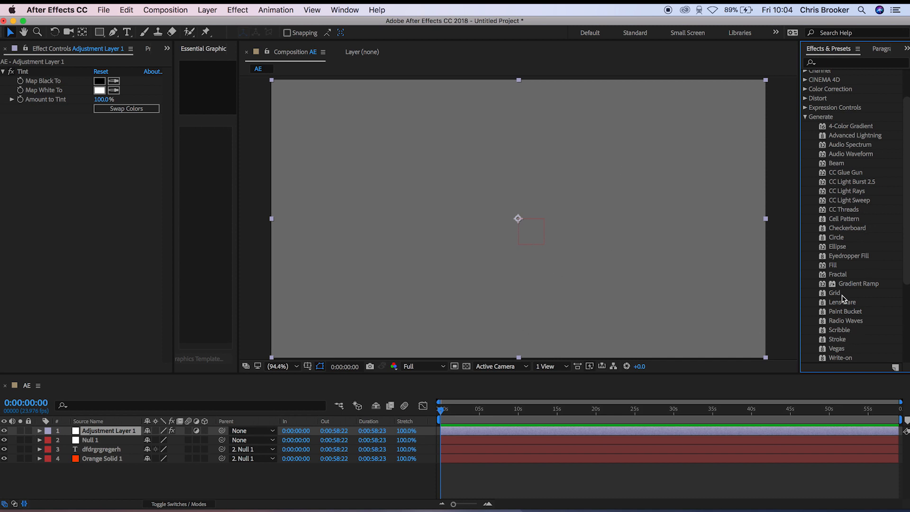
drag(837, 302, 596, 270)
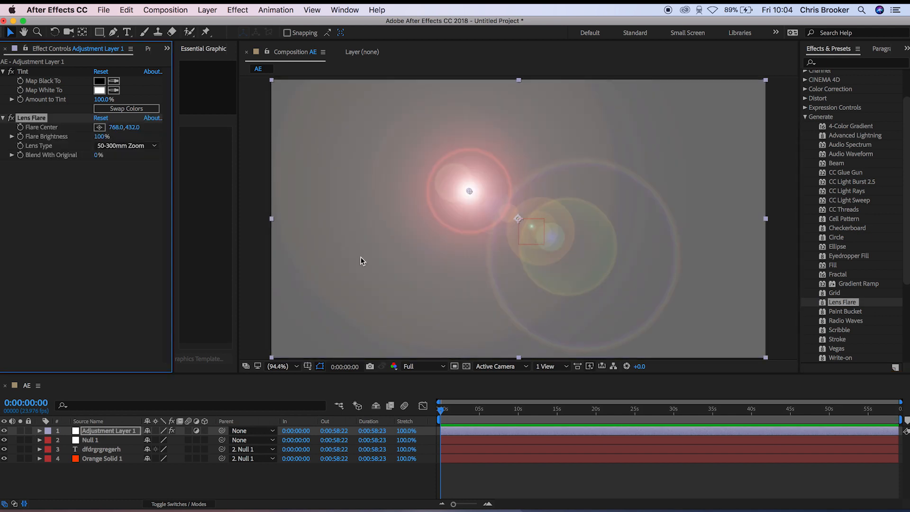
key(Delete)
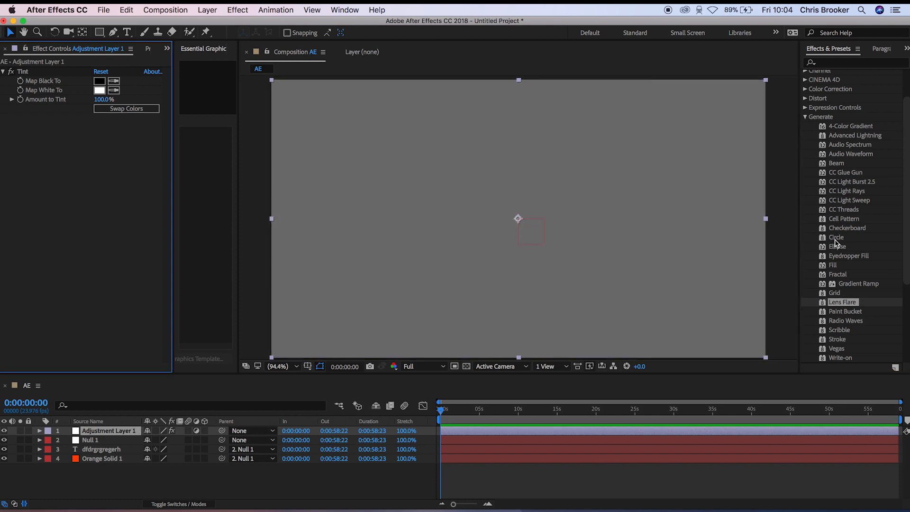
drag(834, 239, 549, 216)
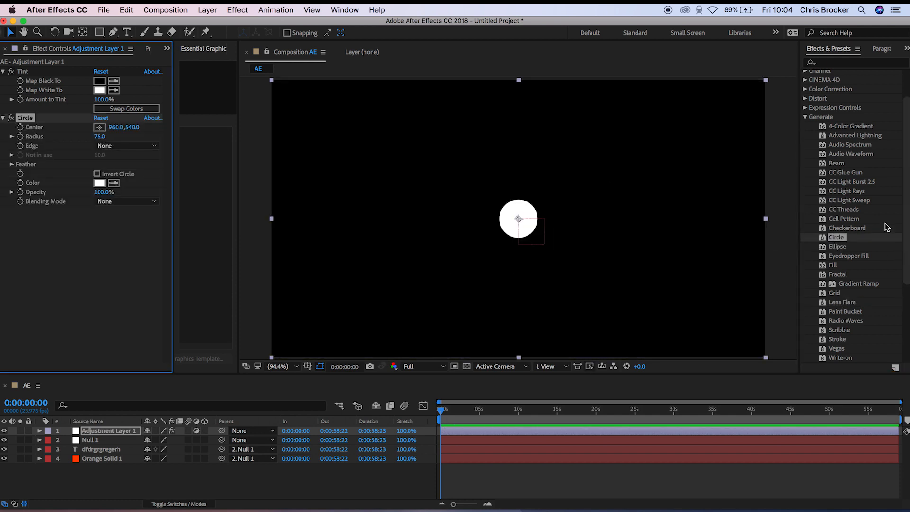
key(Delete)
drag(847, 228, 547, 195)
key(Delete)
click(804, 118)
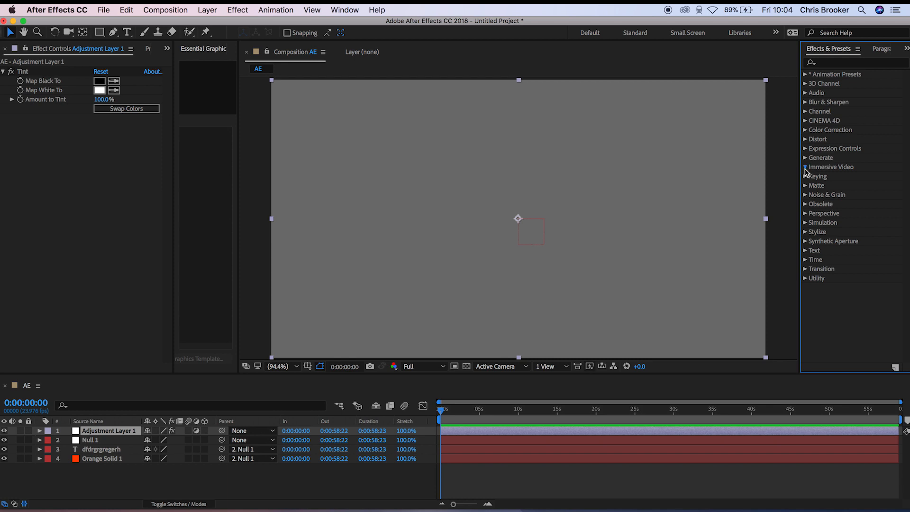
- Browse the Immersive Video effects and try Keylight (1.2) from the Keying category on the adjustment layer, removing it again
click(805, 167)
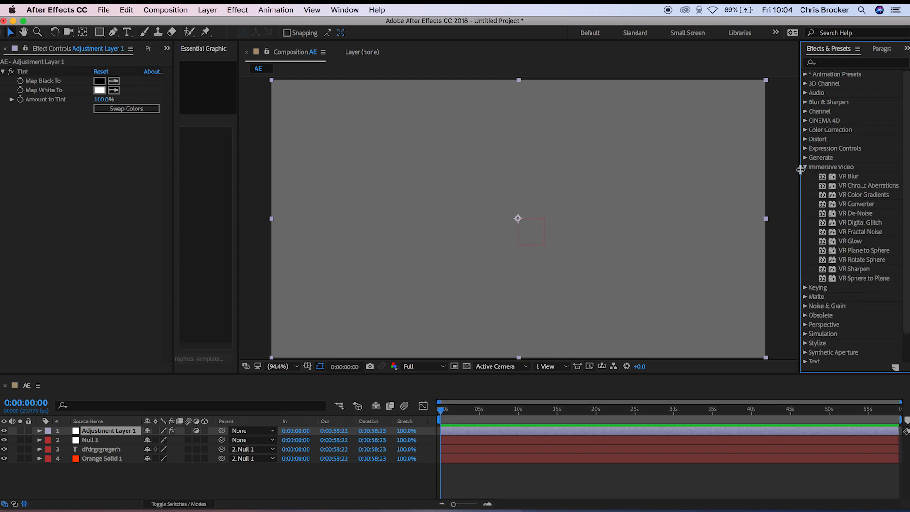
click(804, 166)
click(805, 176)
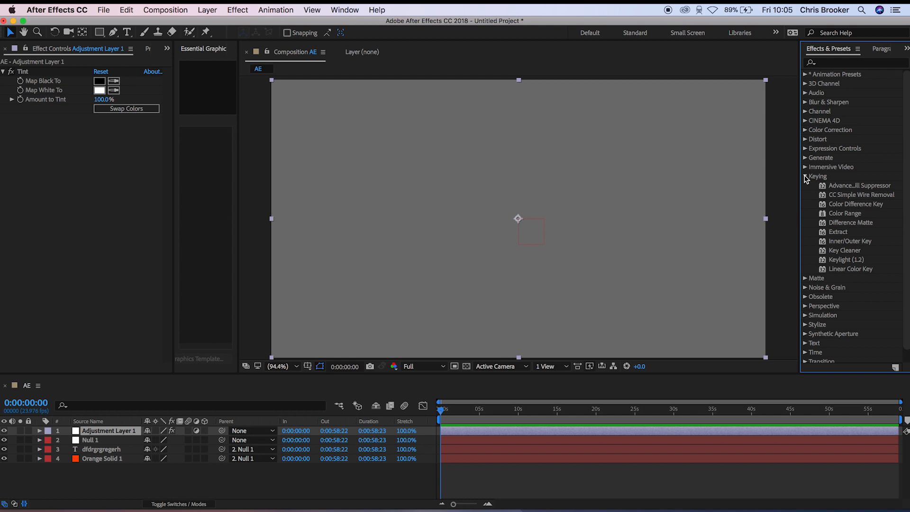
drag(848, 263, 555, 249)
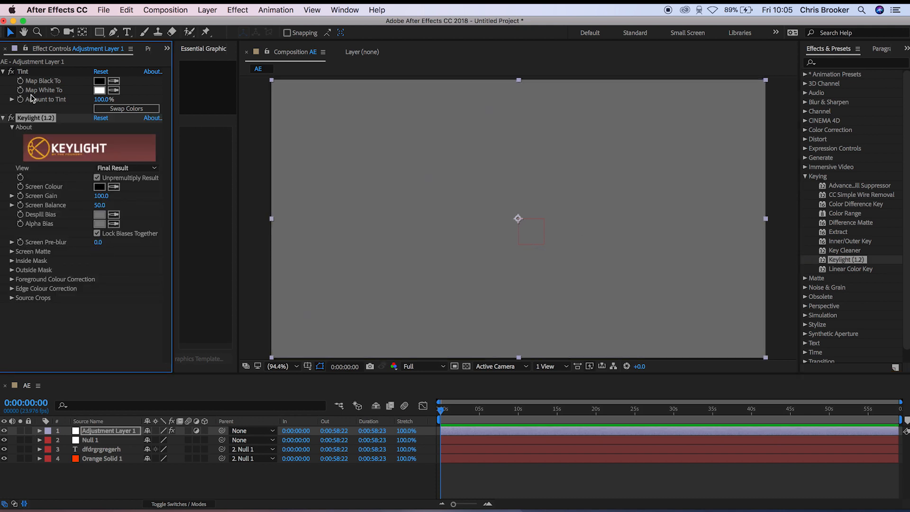
key(Delete)
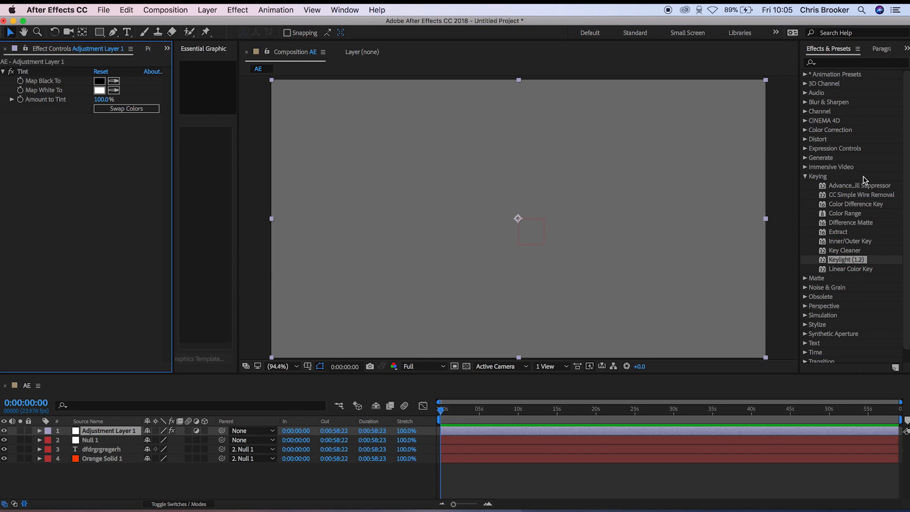
click(805, 176)
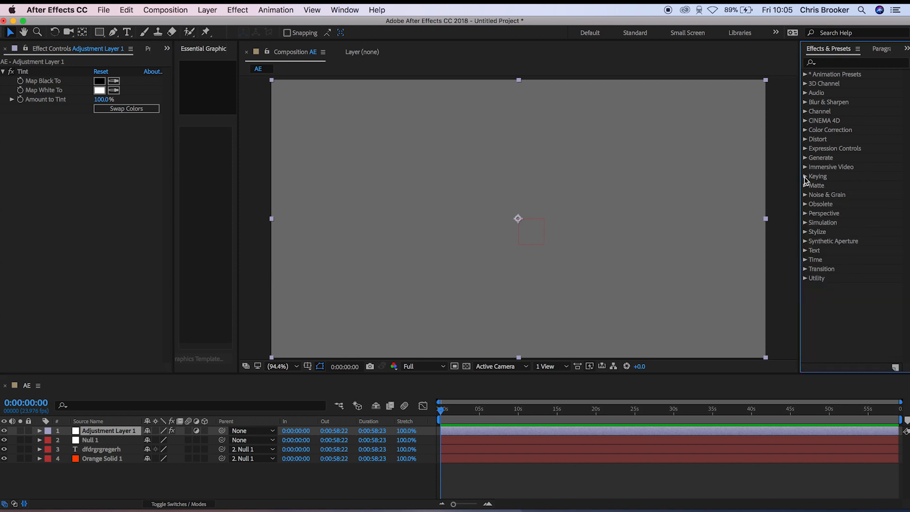
click(805, 177)
click(805, 177)
- Try the Noise effect on the adjustment layer with the amount of noise at 100%, and remove it
click(804, 195)
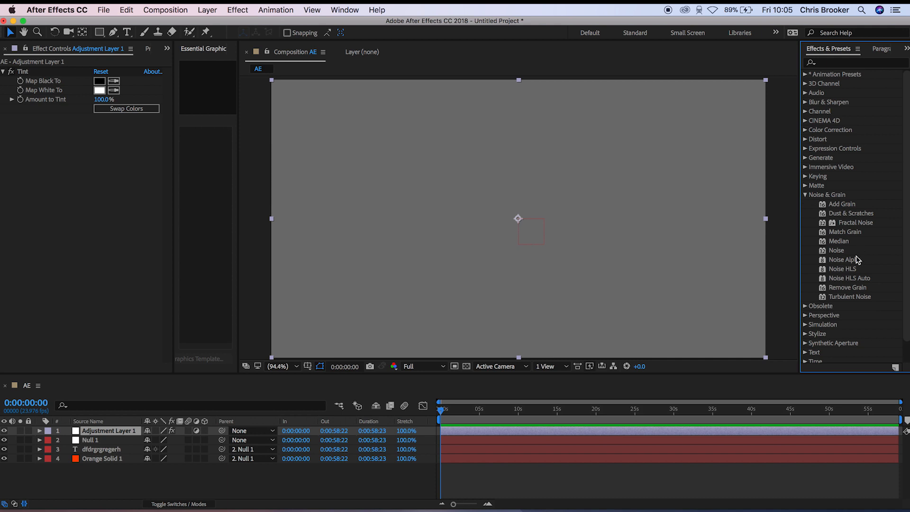
drag(838, 254, 654, 249)
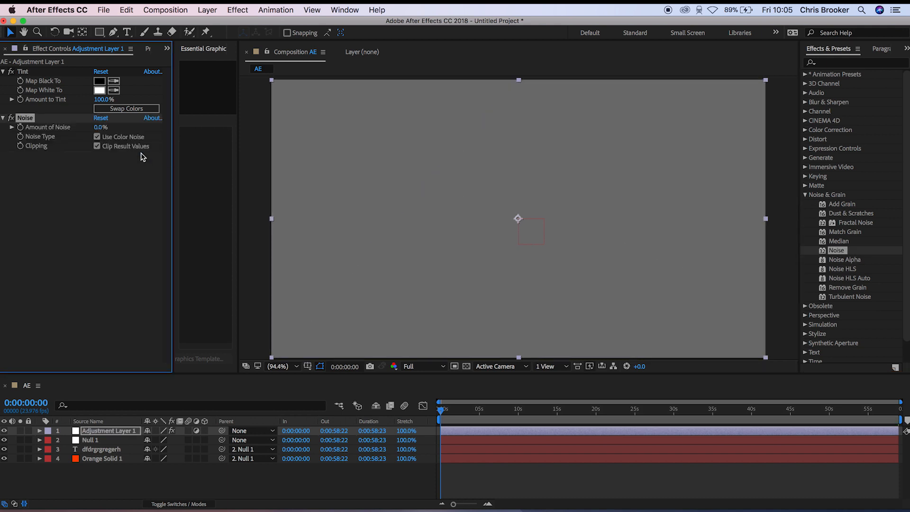
click(100, 127)
text(100)
key(Return)
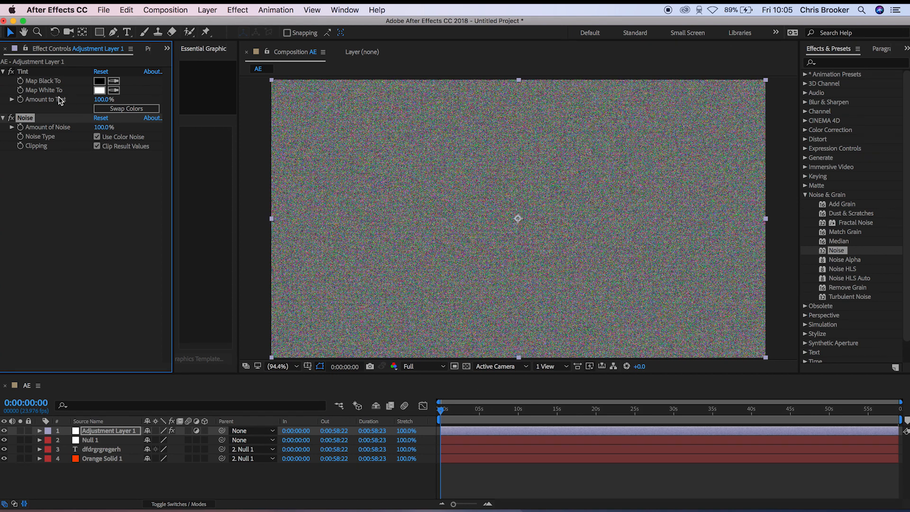
key(Delete)
click(804, 194)
- Look through the effects in the Obsolete and Perspective categories
click(801, 205)
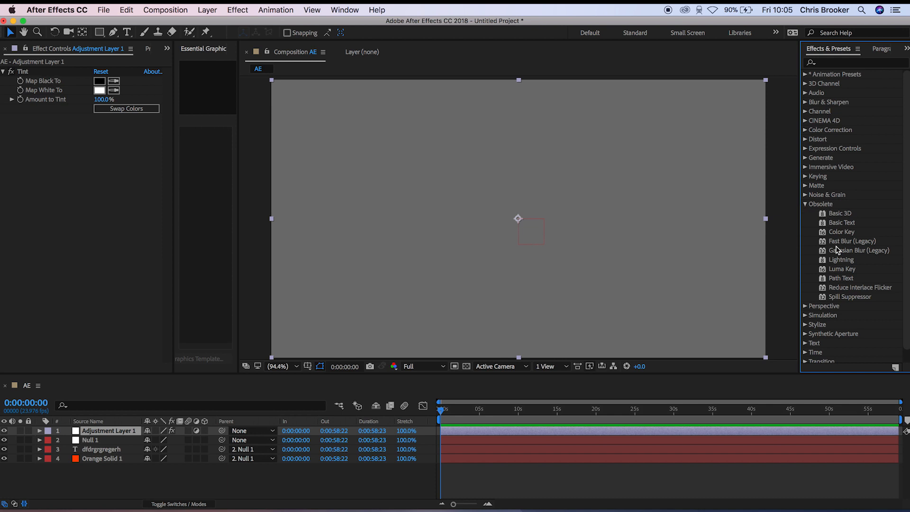
click(850, 215)
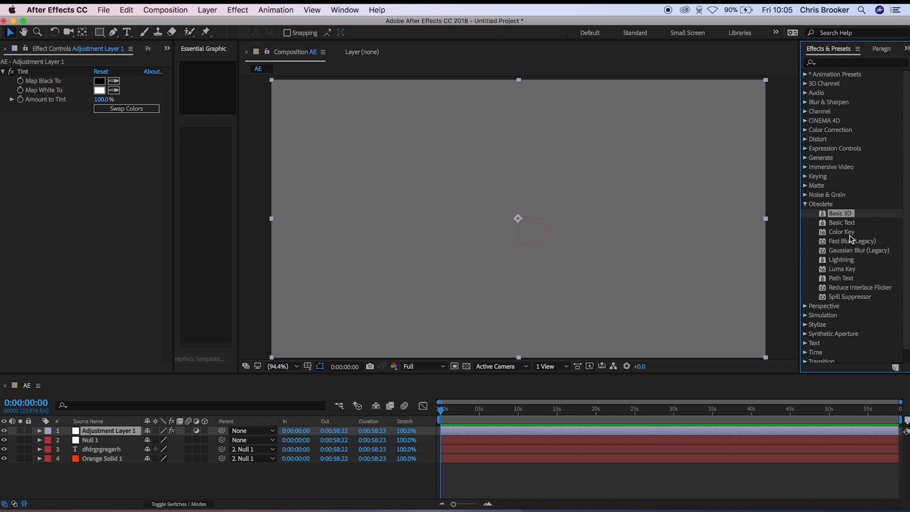
click(805, 204)
click(805, 214)
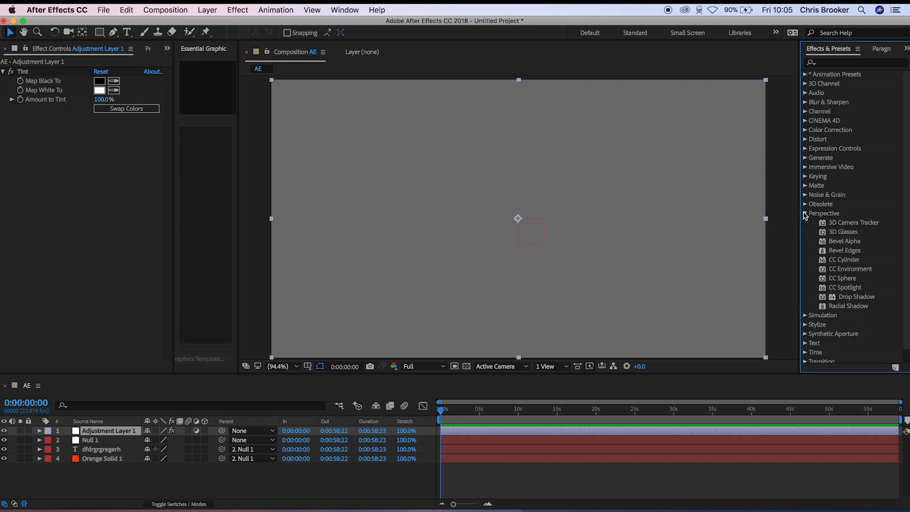
click(804, 214)
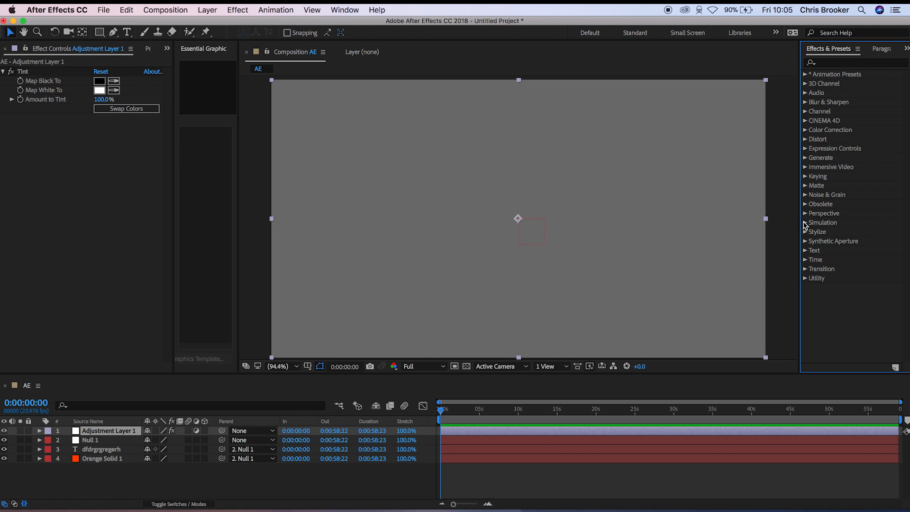
- Try the Timecode effect from the Text category on the adjustment layer, scrub to 0:00:23:13, and remove the effect
click(805, 251)
click(835, 260)
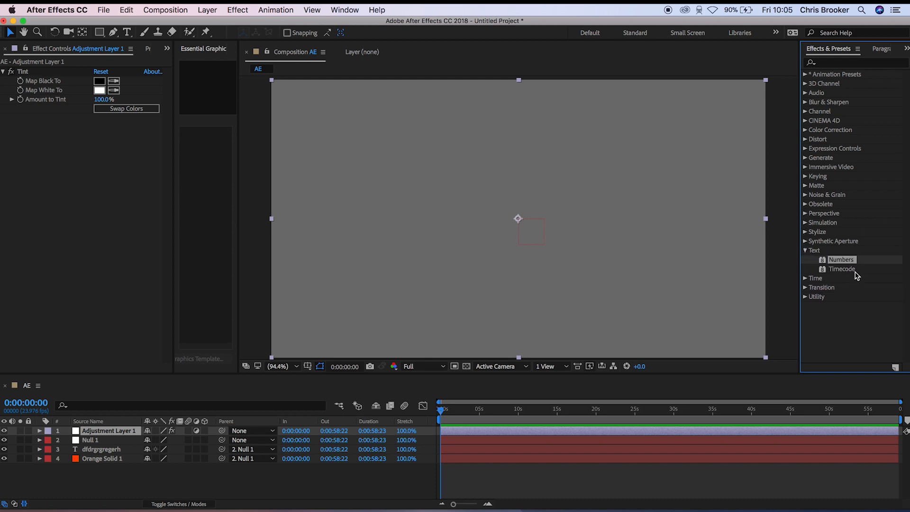
click(838, 269)
drag(857, 271, 502, 253)
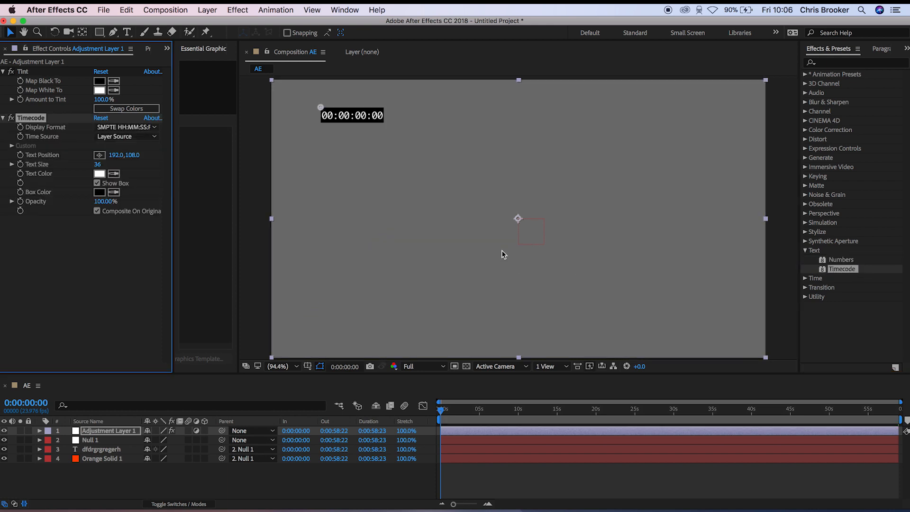
drag(467, 415, 624, 411)
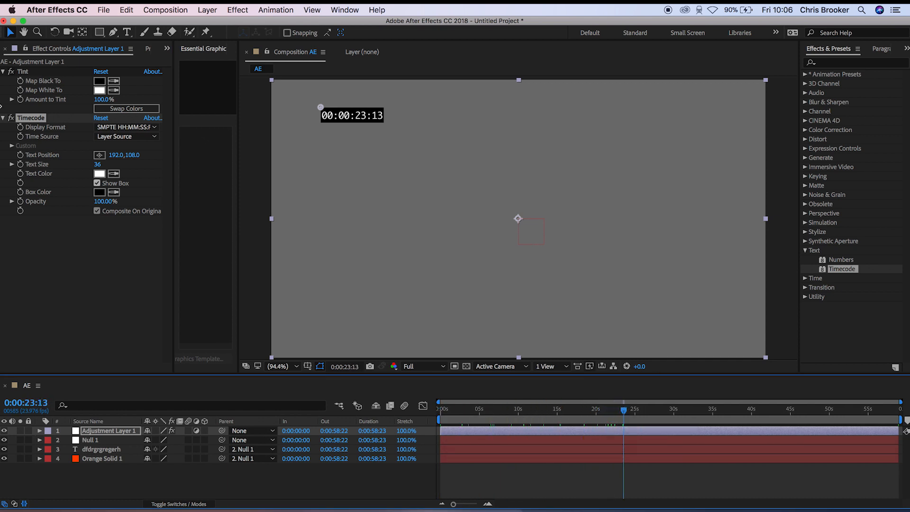
click(38, 121)
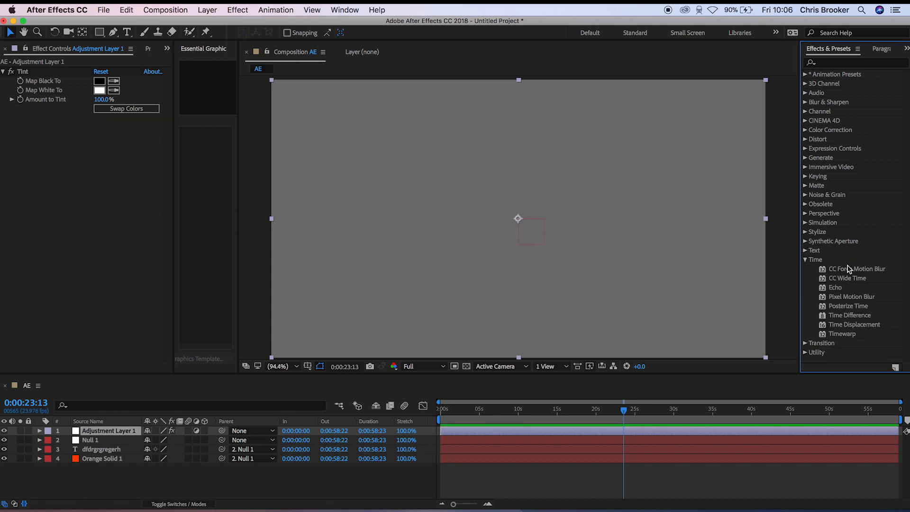
- Examine the Echo and Pixel Motion Blur entries in the Time effects category
click(839, 289)
click(849, 295)
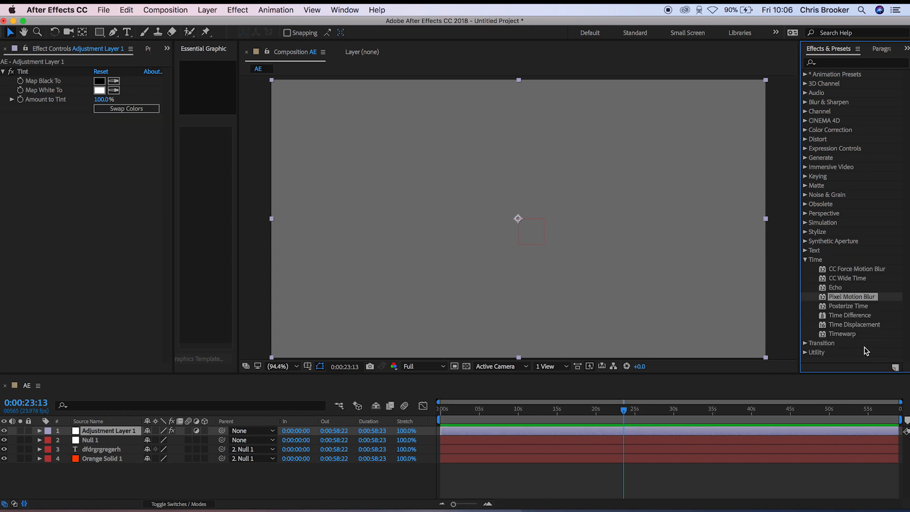
- Apply the Venetian Blinds effect from the Transition category to the adjustment layer and try out its Transition Completion value
click(808, 261)
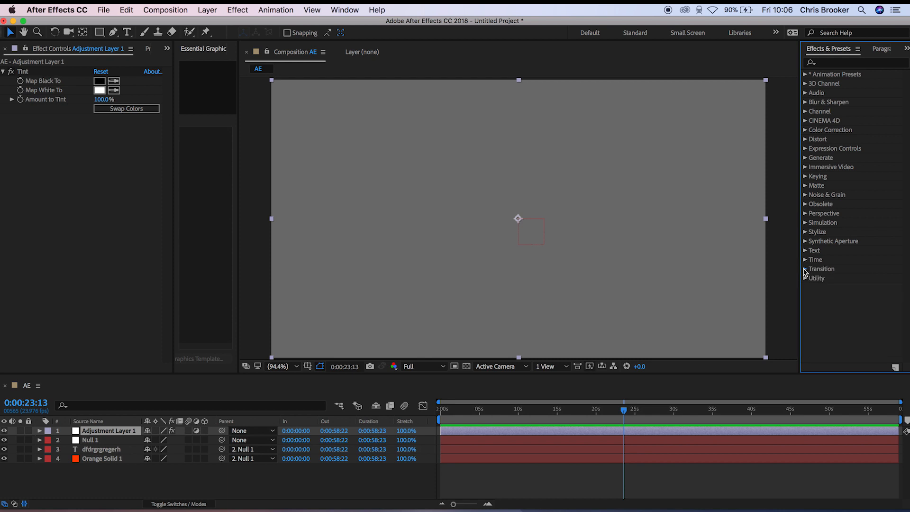
click(807, 269)
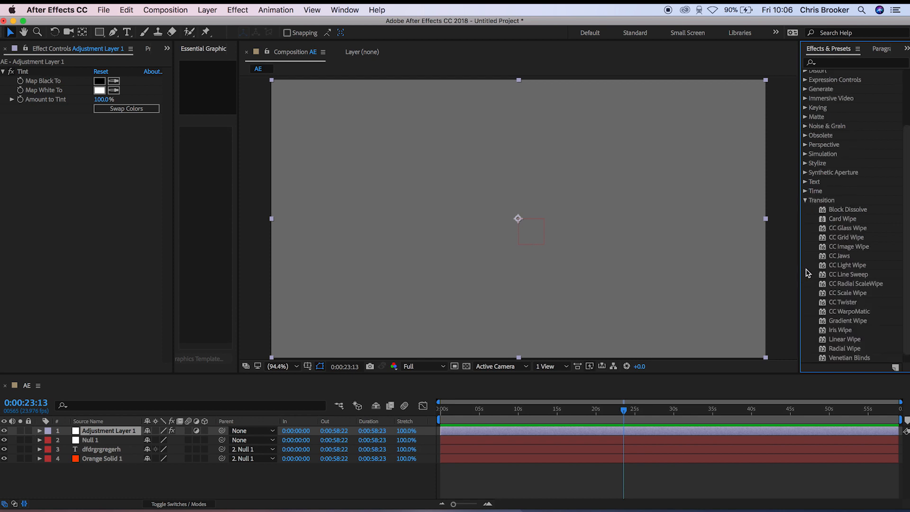
drag(849, 358, 562, 288)
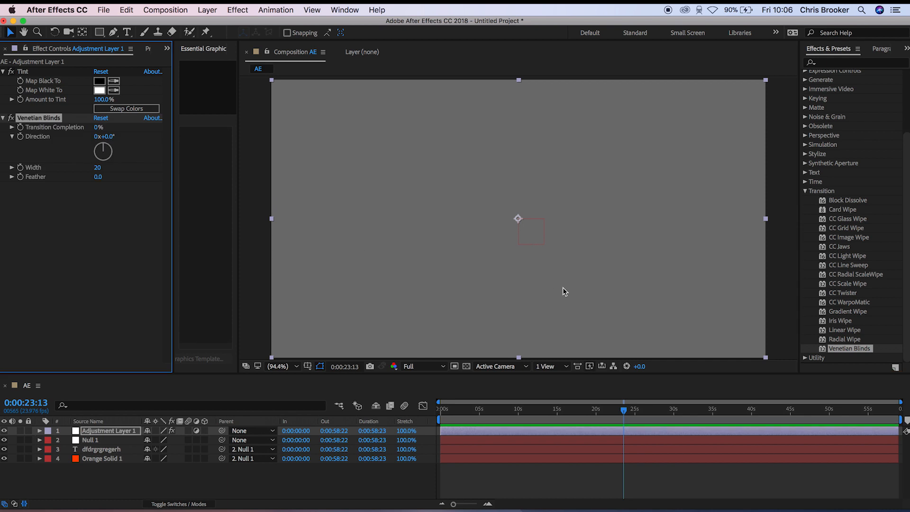
drag(96, 130, 22, 141)
drag(98, 129, 65, 148)
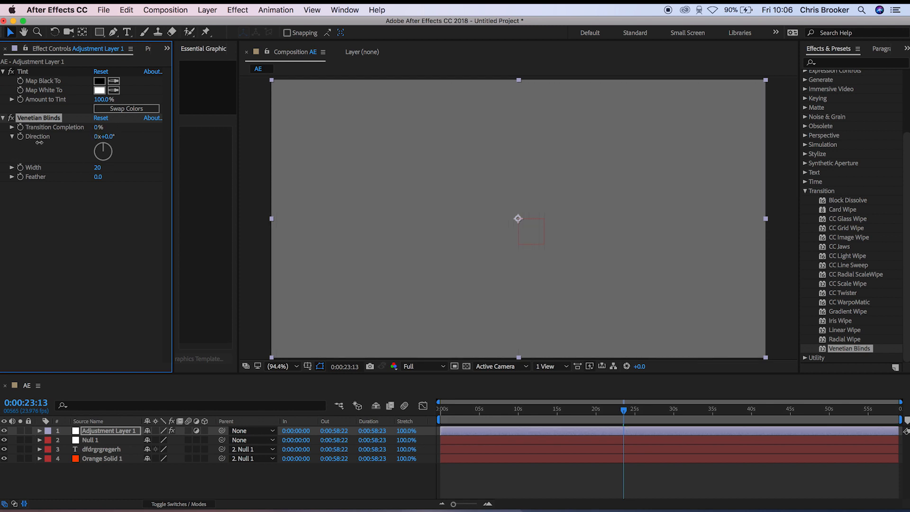
- Animate Transition Completion from 0% at 0:00:00:00 to 100% at about two seconds, and scrub through to 0:00:02:13
click(616, 416)
key(Home)
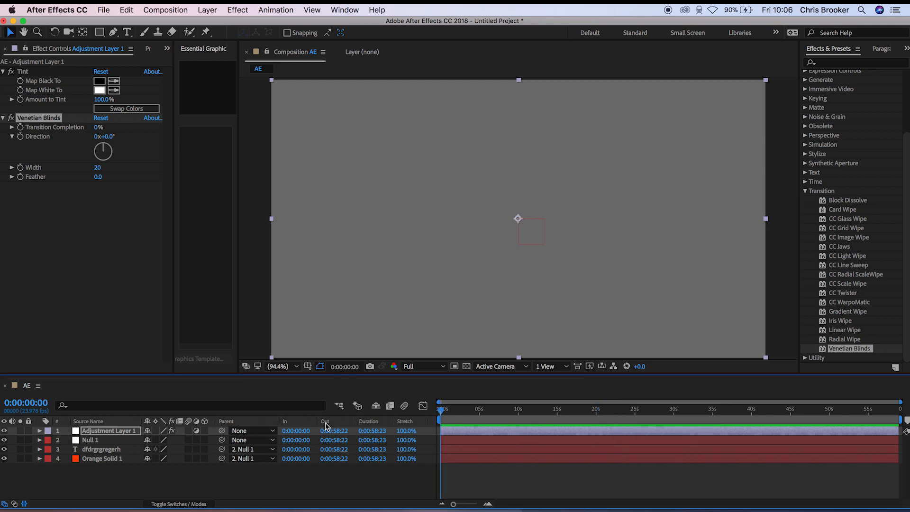
click(22, 131)
click(456, 415)
drag(456, 414, 456, 414)
drag(98, 127, 144, 123)
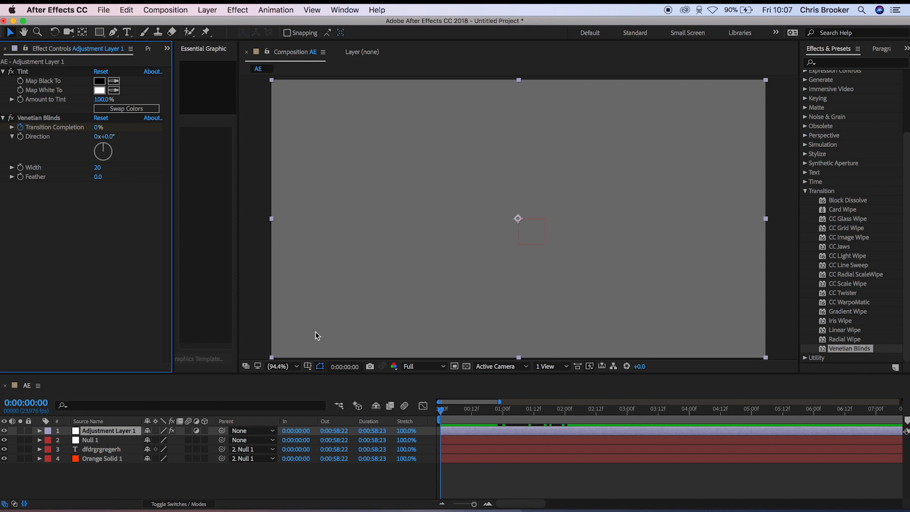
drag(457, 410, 598, 412)
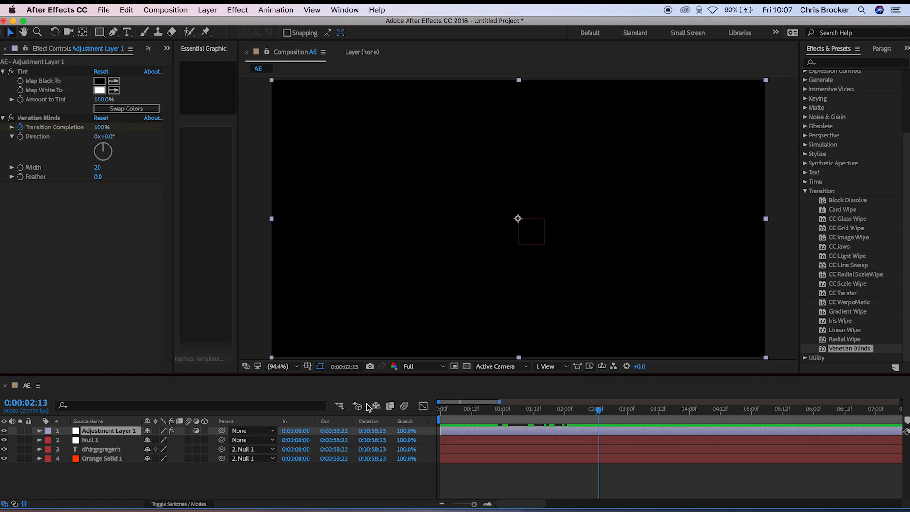
- Reveal the adjustment layer's Venetian Blinds keyframes in the timeline and return to 0:00:00:00
click(40, 431)
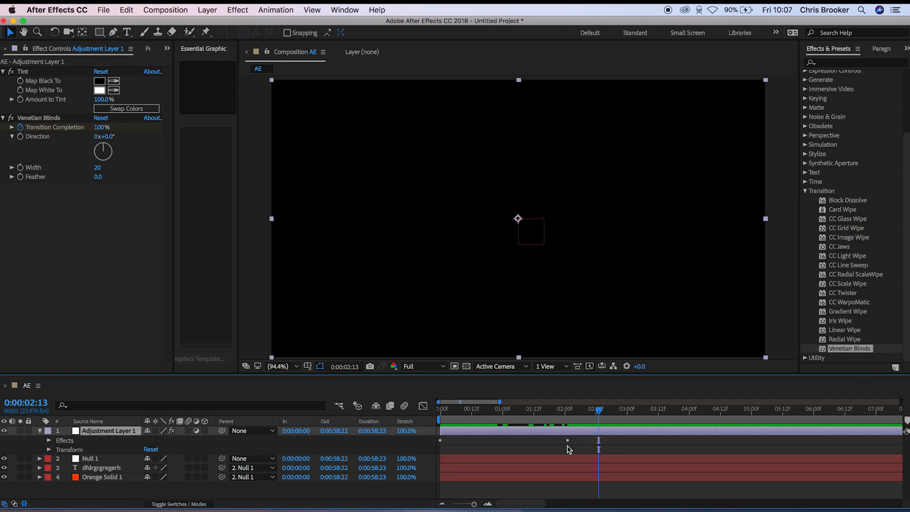
click(49, 441)
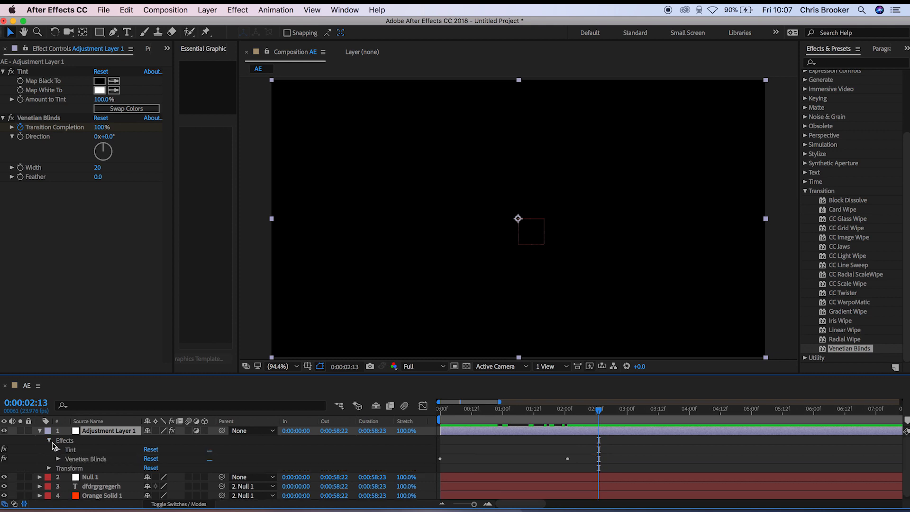
click(58, 460)
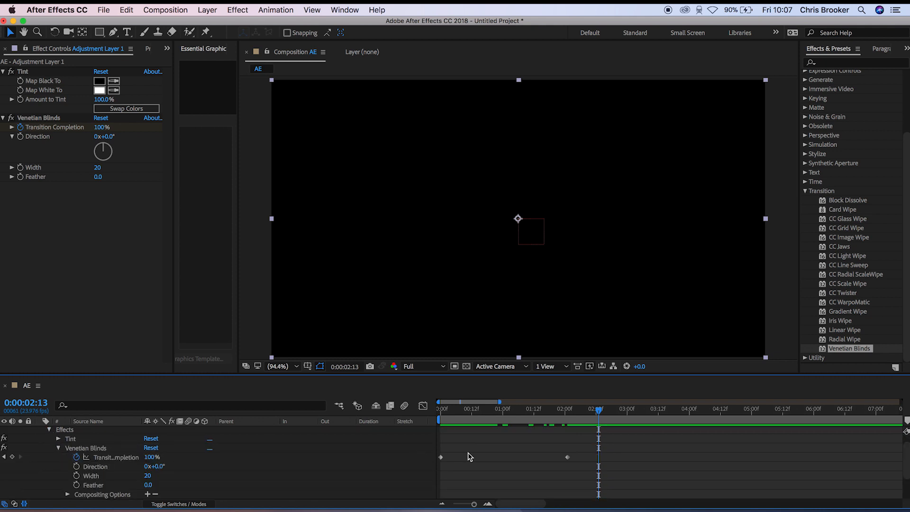
drag(564, 417, 412, 425)
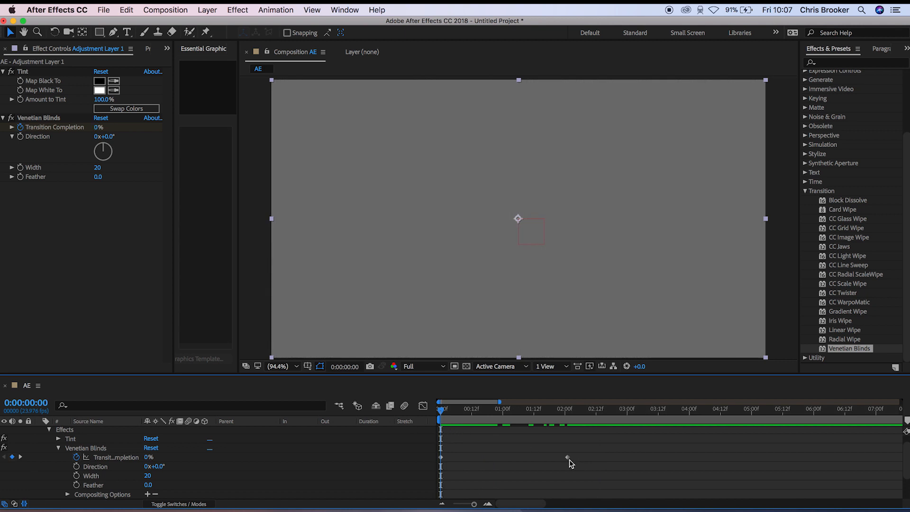
- Try a faster transition by moving the ending Transition Completion keyframe to about 8 frames, and preview it from the start
drag(567, 458, 456, 469)
drag(441, 418, 422, 420)
key(space)
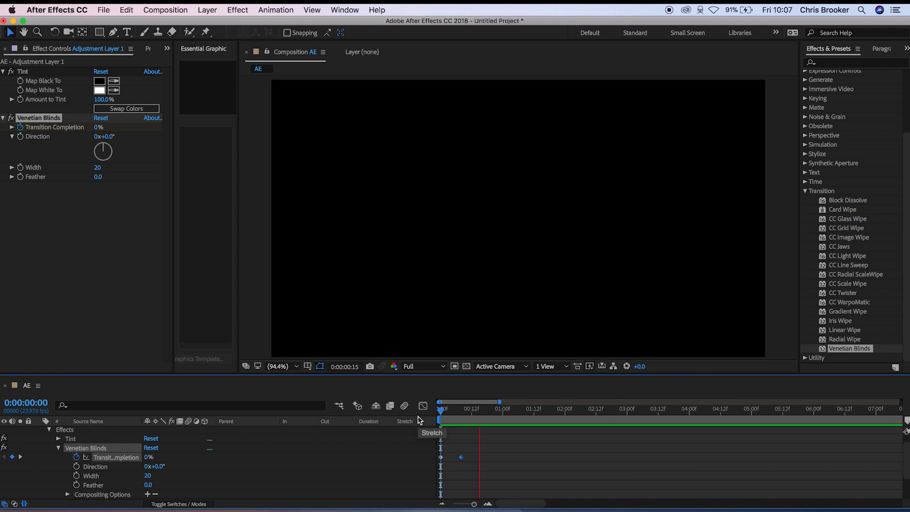
key(space)
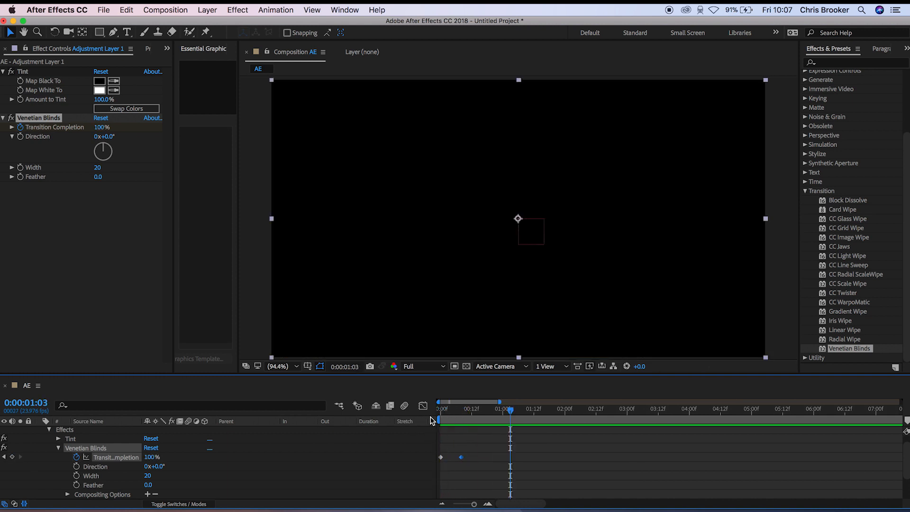
- Try a slower transition by moving the ending Transition Completion keyframe to just before four seconds, and preview it from the start
drag(462, 458, 683, 457)
key(Home)
key(space)
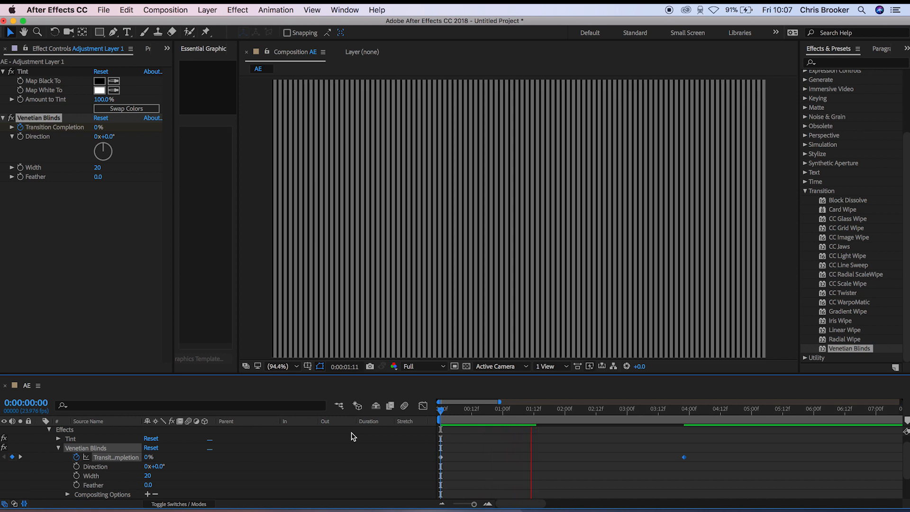
key(space)
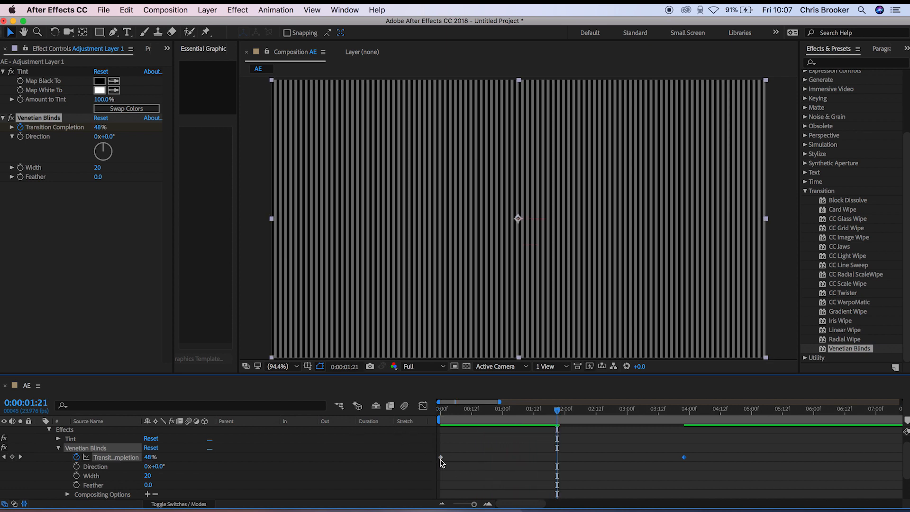
- Move the Transition Completion keyframes to about 0:00:04:12 and 0:00:05:03, and scrub between them to 0:00:04:16
drag(482, 457, 756, 464)
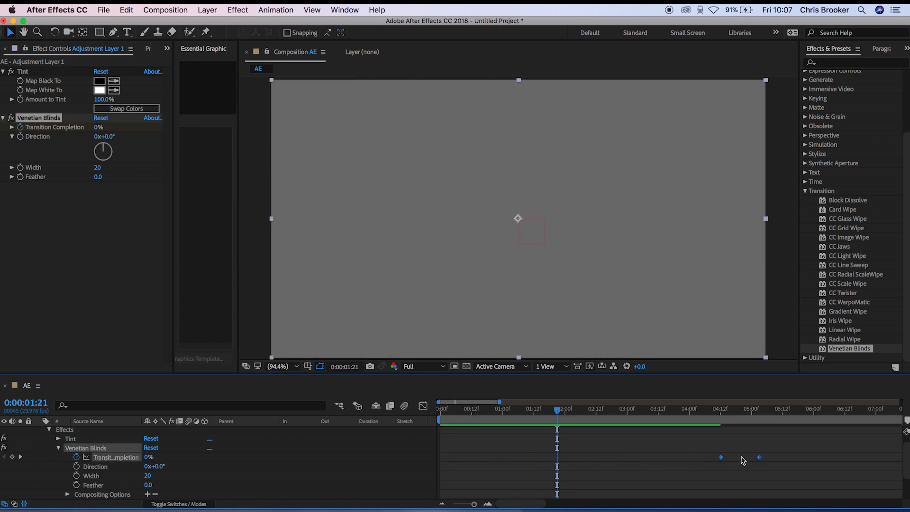
click(758, 465)
mouse_move(718, 419)
mouse_down()
mouse_move(768, 416)
mouse_move(731, 416)
mouse_up()
drag(781, 449, 673, 470)
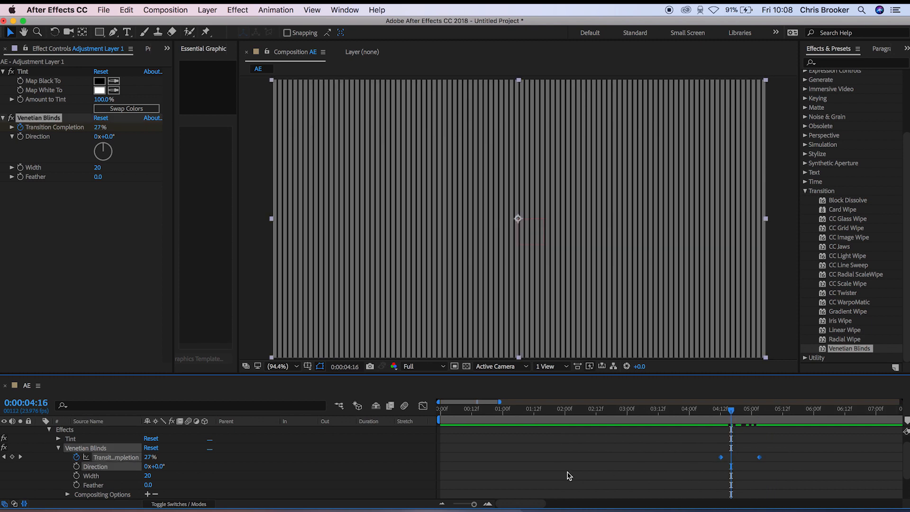
- Collapse the adjustment layer's properties and move the current time to 0:00:01:22
scroll(566, 472, up, 2)
click(40, 432)
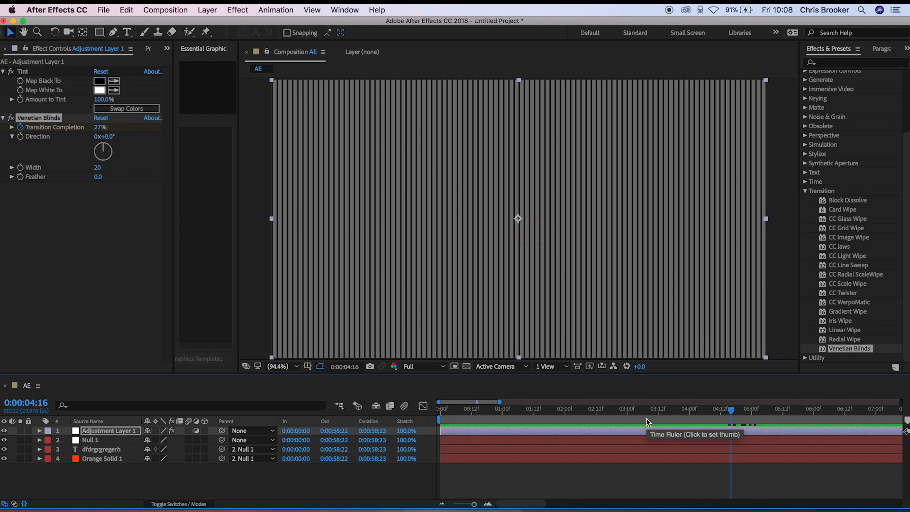
click(560, 408)
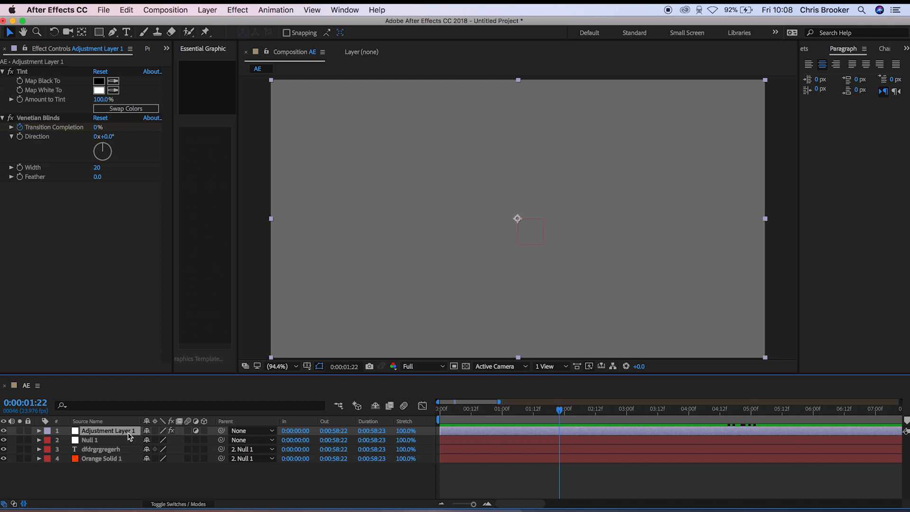
- Draw a closed four-point mask around the middle of Orange Solid 1 with the Pen tool
click(113, 460)
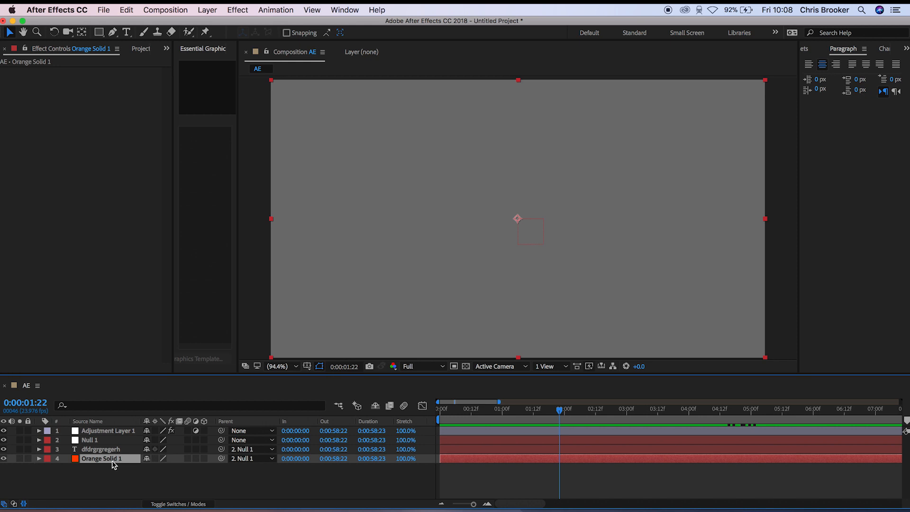
click(113, 34)
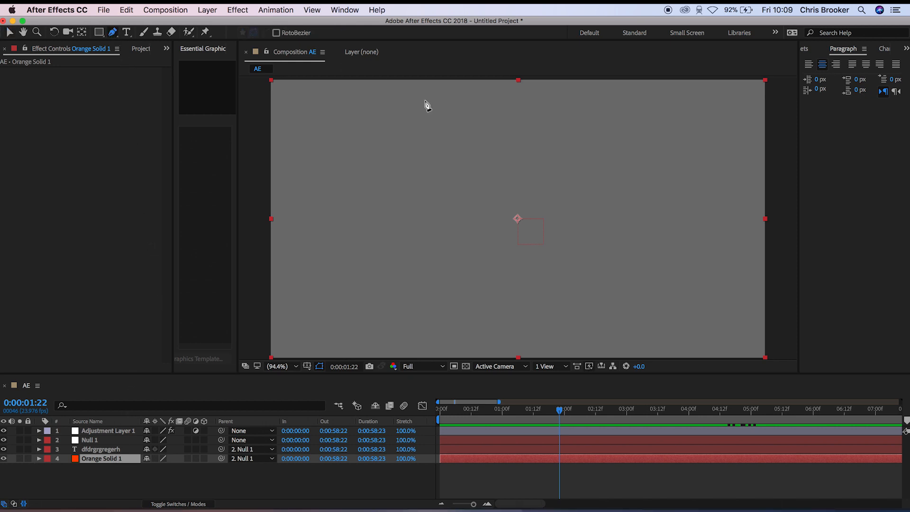
click(442, 158)
click(439, 265)
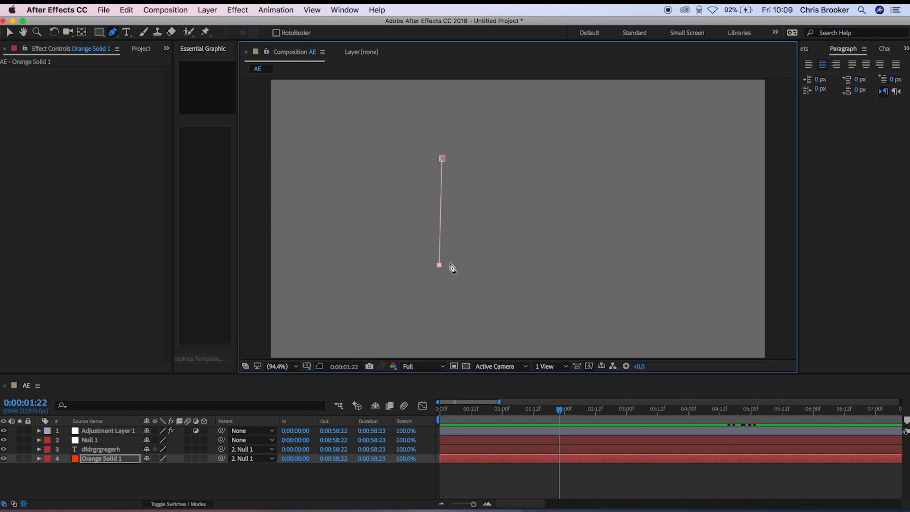
click(615, 262)
click(602, 151)
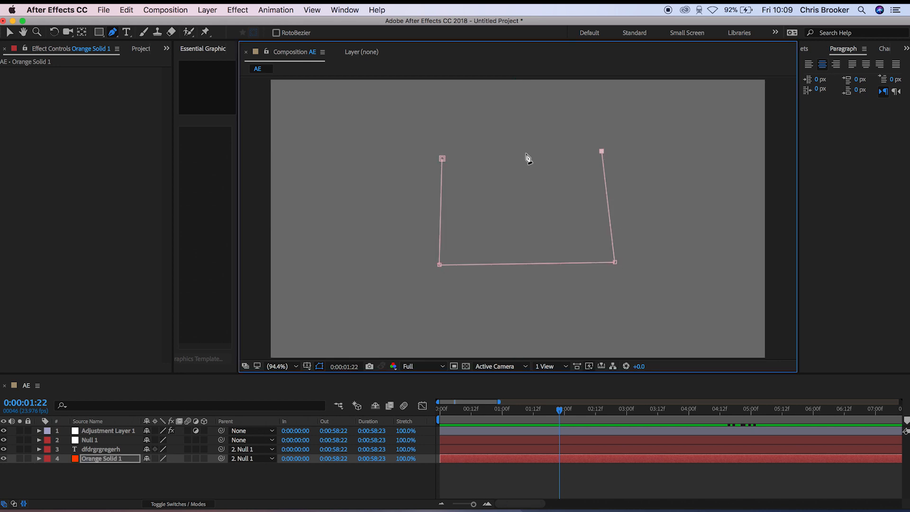
click(442, 158)
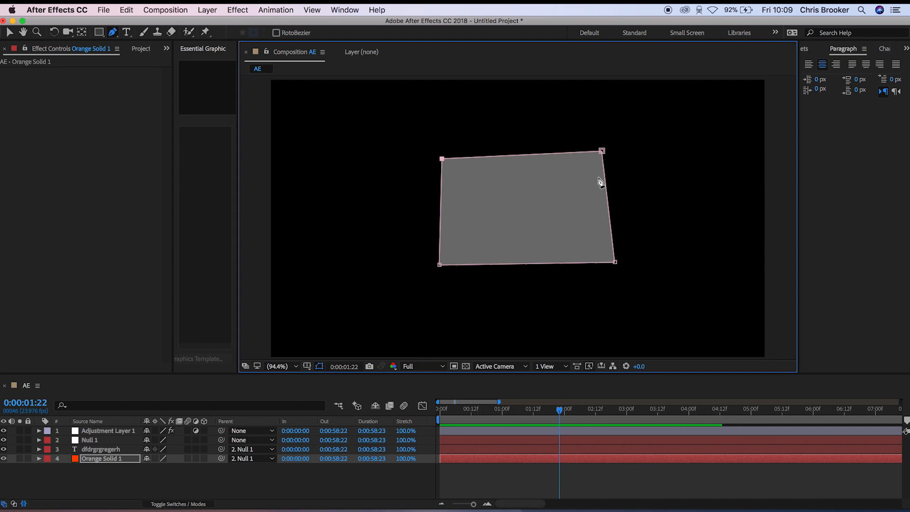
- Reveal the mask's properties on Orange Solid 1 and enable Mask Path keyframing at 0:00:00:00
click(39, 458)
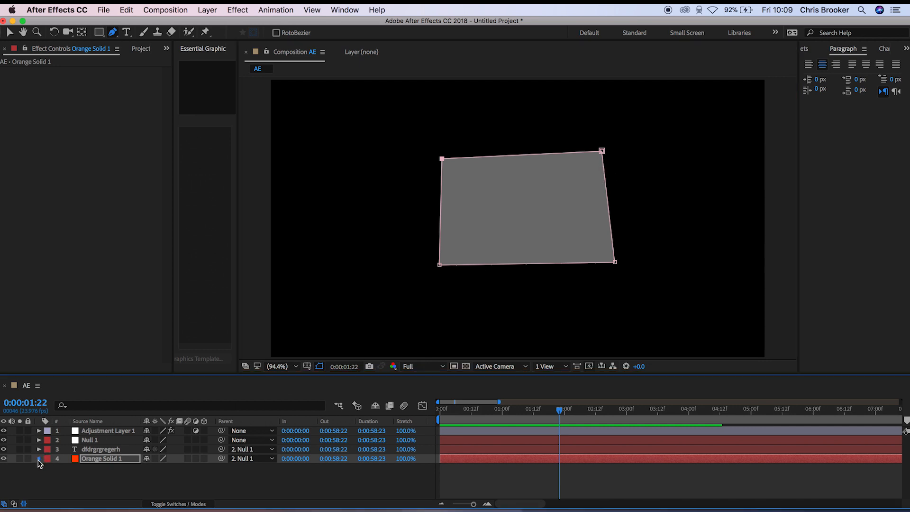
click(48, 469)
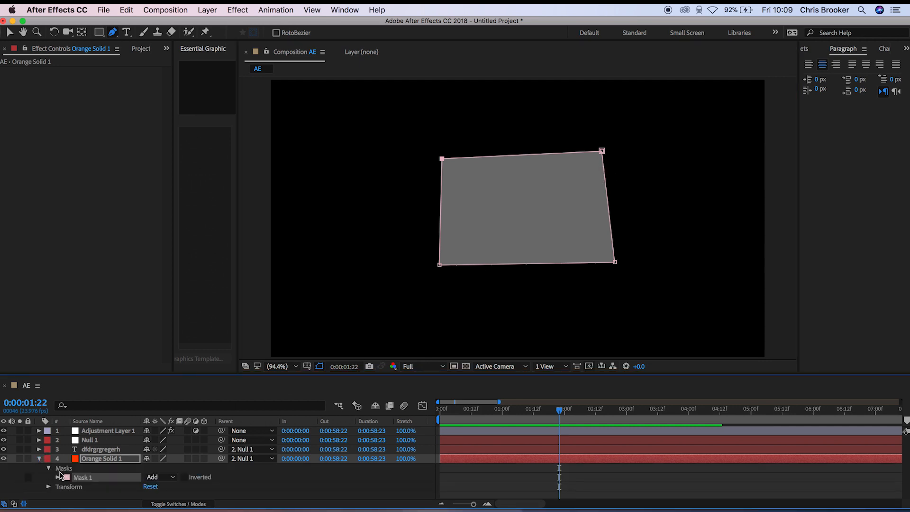
click(57, 478)
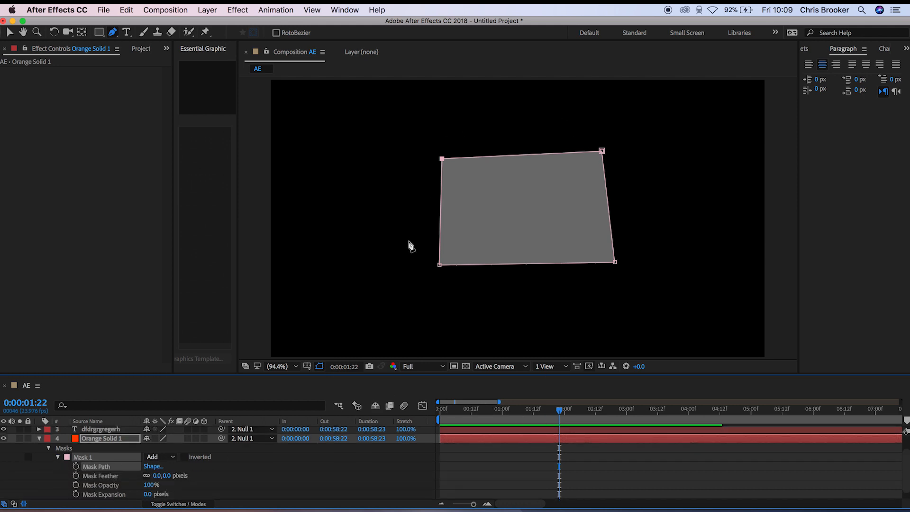
key(v)
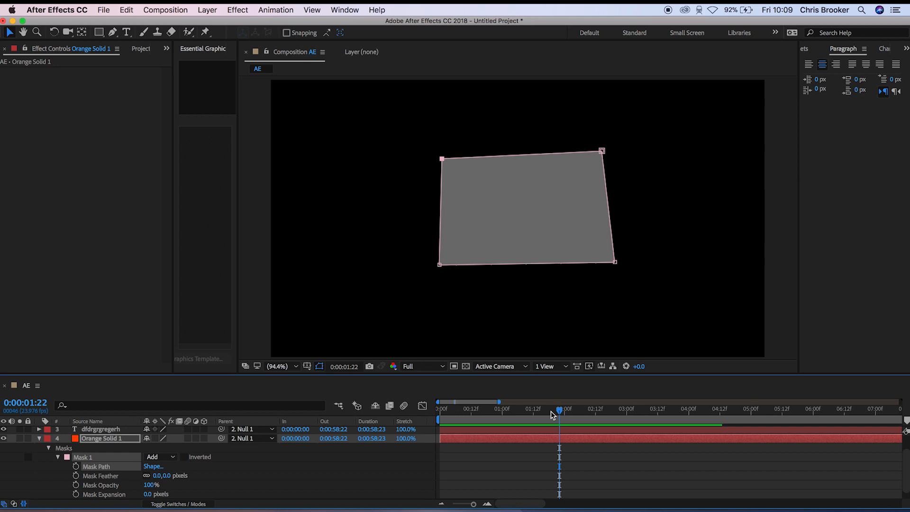
drag(551, 415, 415, 426)
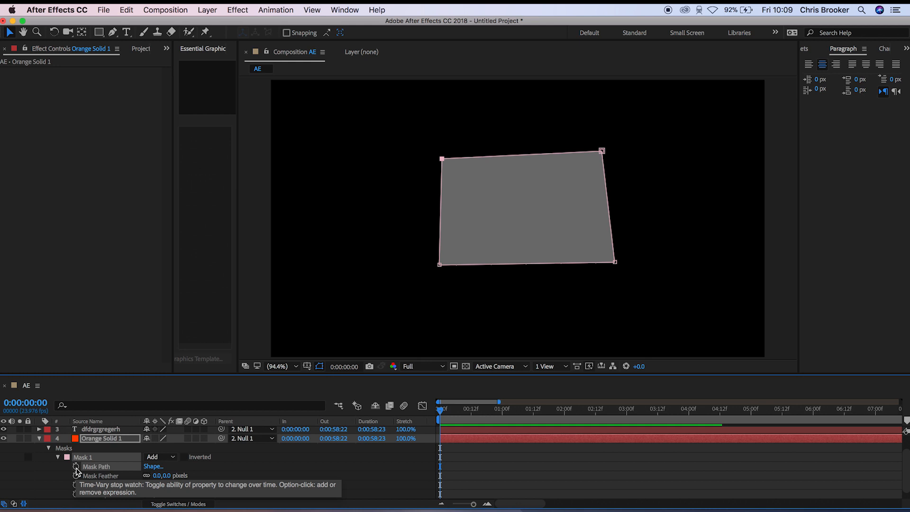
click(75, 467)
- At 0:00:01:01, reshape the mask by moving all four corner points, shifting it toward the left side of the frame
drag(443, 414, 505, 417)
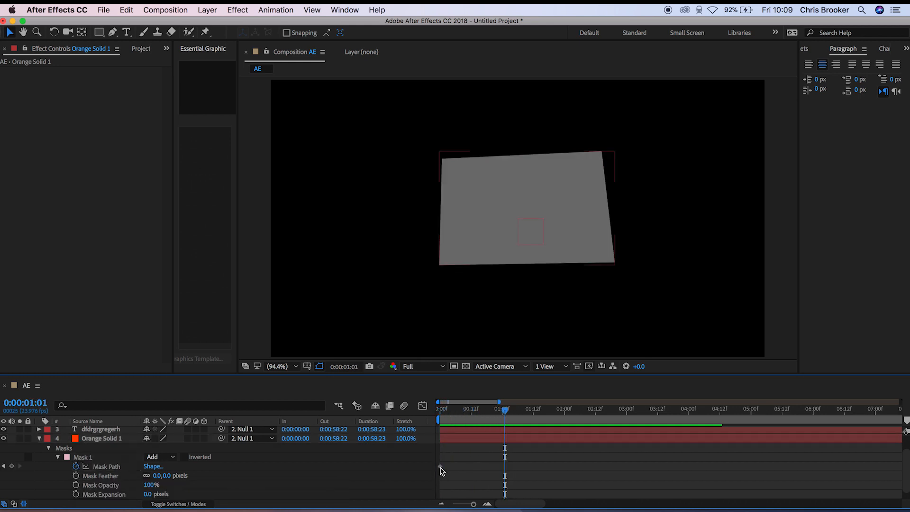
click(440, 467)
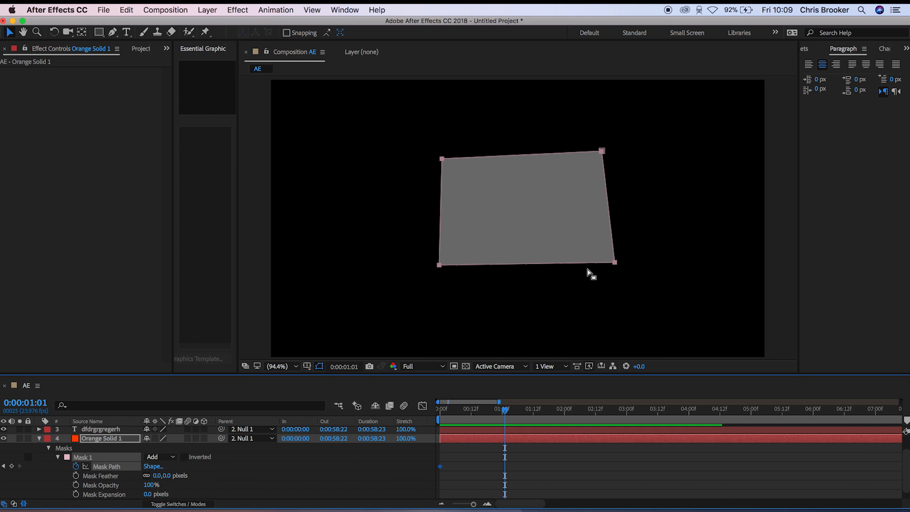
click(517, 179)
drag(441, 159, 375, 106)
drag(601, 151, 471, 143)
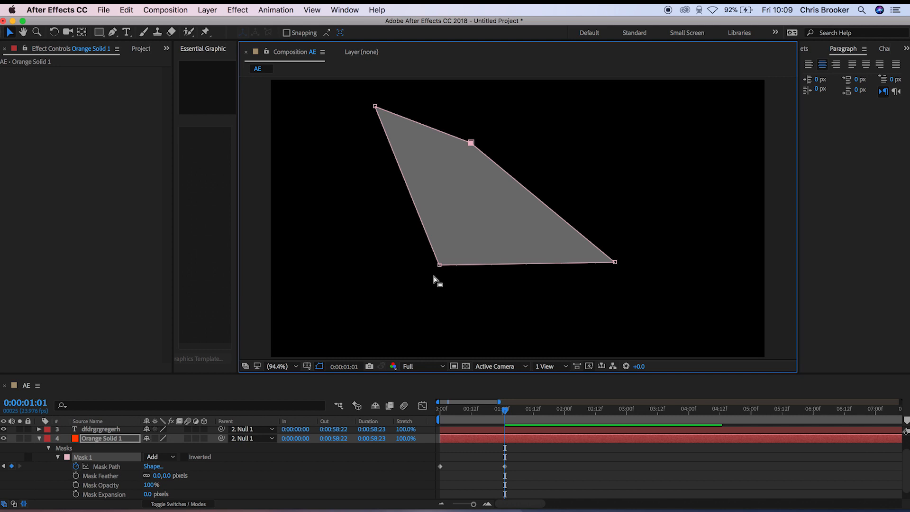
drag(439, 264, 300, 321)
click(614, 262)
drag(496, 302, 483, 301)
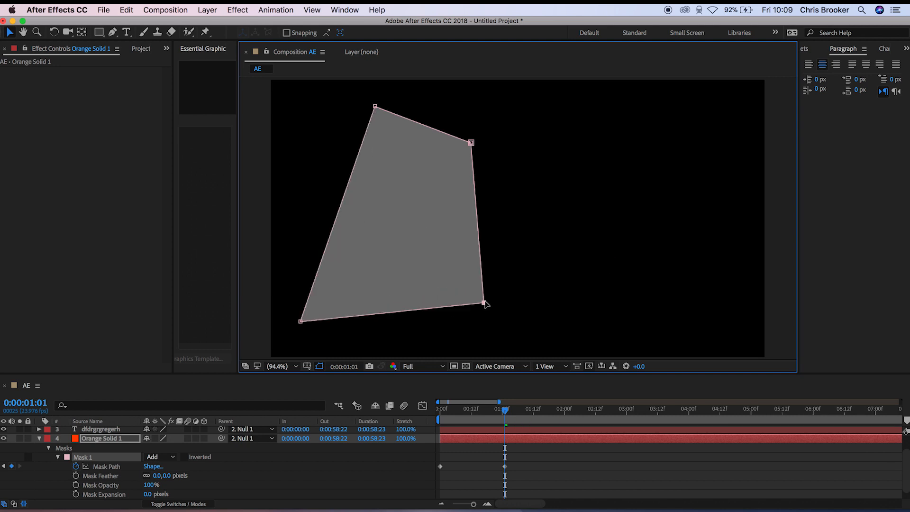
- Preview the Mask Path animation from 0:00:00:00
click(592, 467)
drag(504, 410, 406, 428)
key(space)
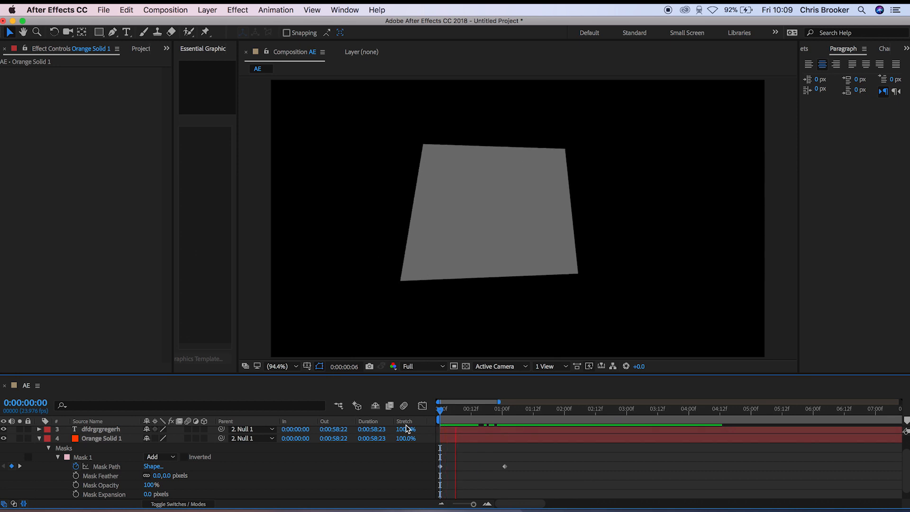
key(space)
key(space)
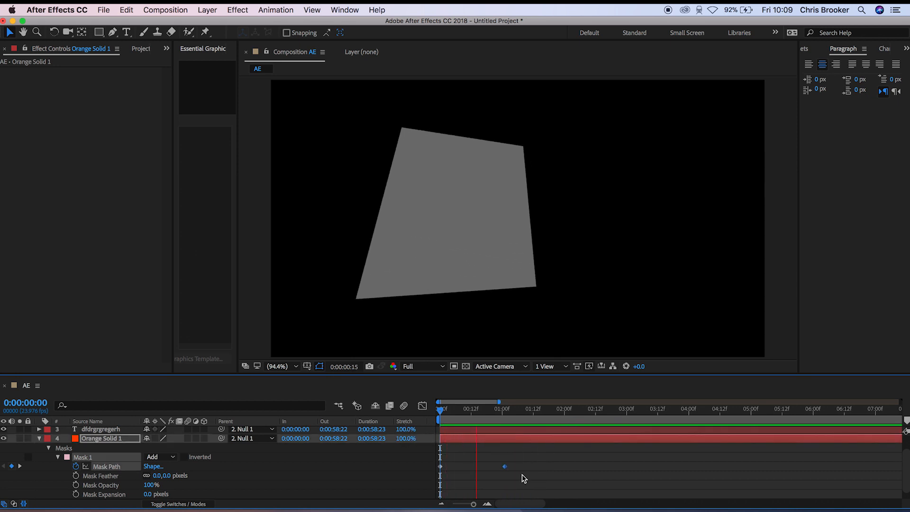
- Move the second Mask Path keyframe of Orange Solid 1 to 0:00:03:02 and preview the slower mask animation
mouse_move(508, 409)
mouse_down()
mouse_move(496, 411)
mouse_move(542, 415)
mouse_move(508, 417)
mouse_up()
key(Home)
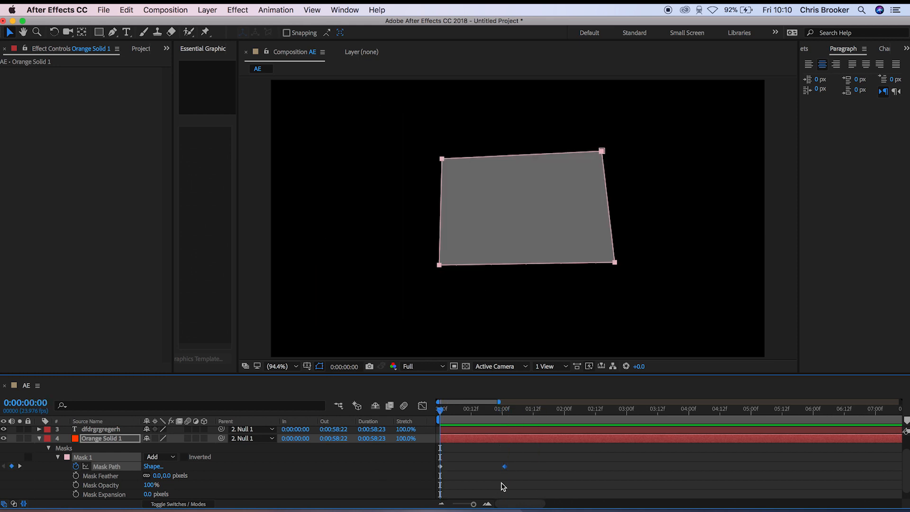
drag(506, 467, 632, 467)
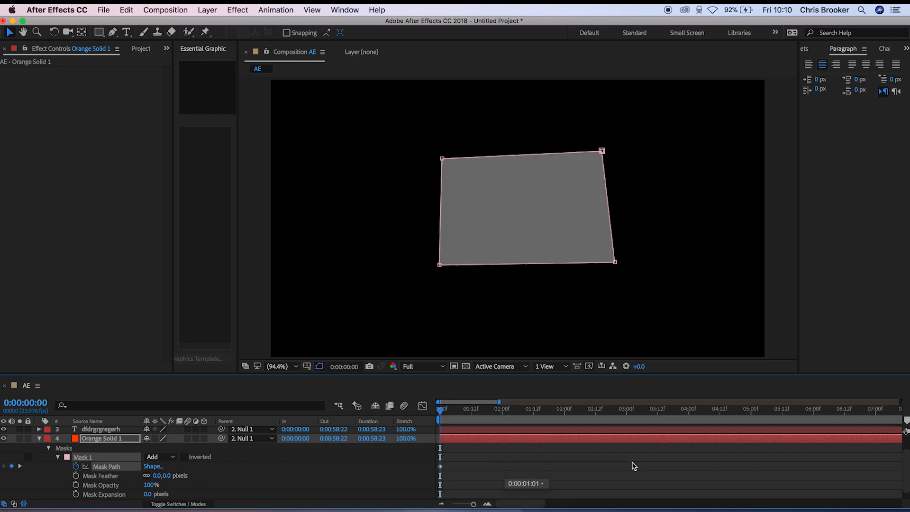
click(544, 468)
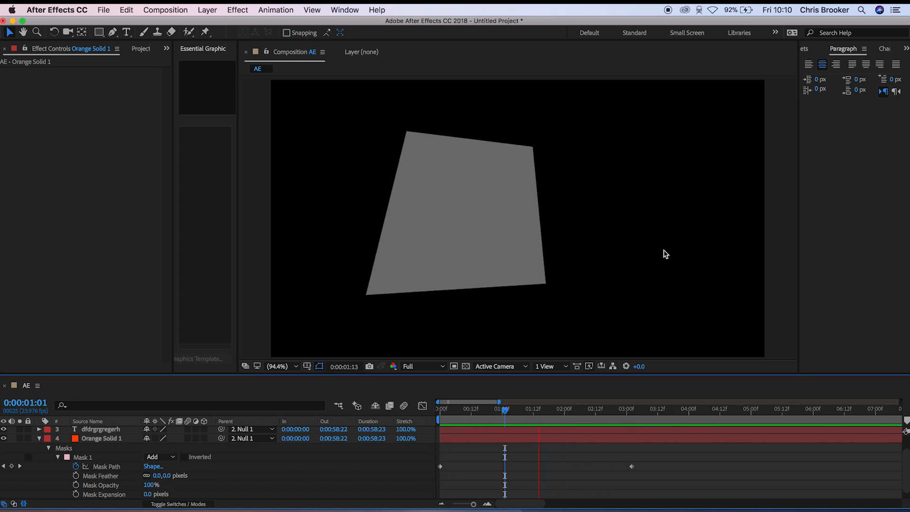
key(space)
- Apply Easy Ease to the Mask Path keyframe at 0:00:03:02
mouse_move(611, 414)
mouse_down()
mouse_move(594, 415)
mouse_move(614, 430)
mouse_up()
click(631, 467)
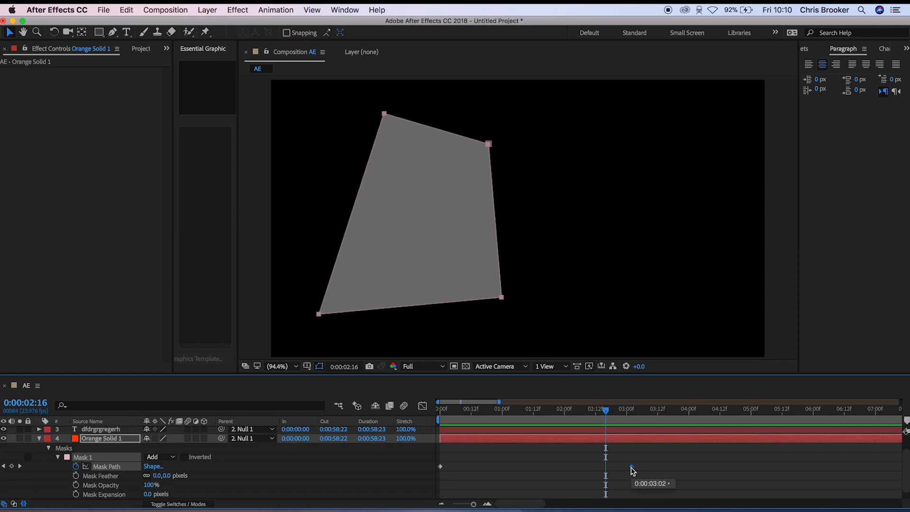
right_click(634, 471)
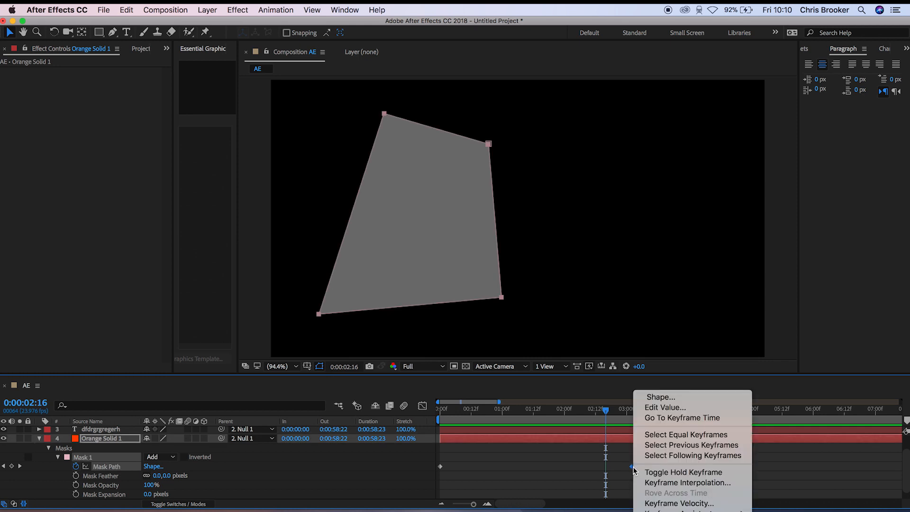
mouse_move(683, 510)
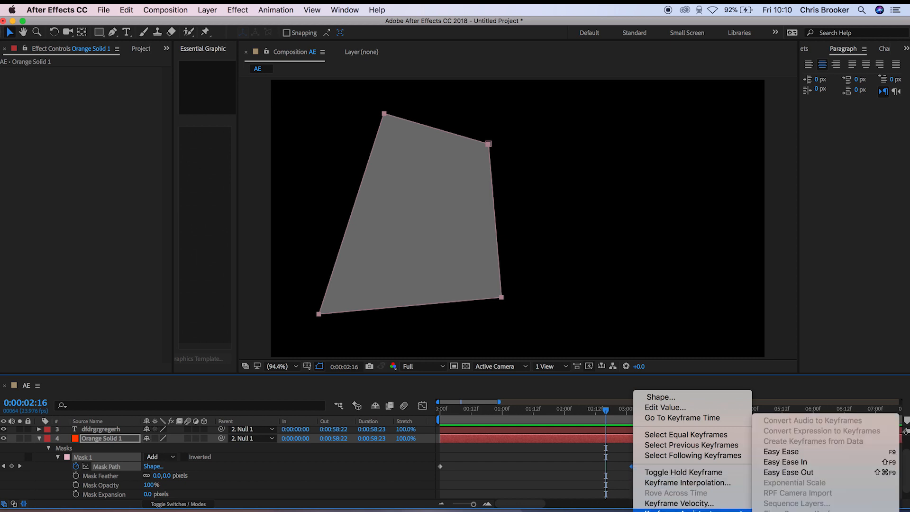
click(812, 451)
- Preview the eased Mask Path animation, replaying it from 0:00:00:00
drag(595, 421, 525, 422)
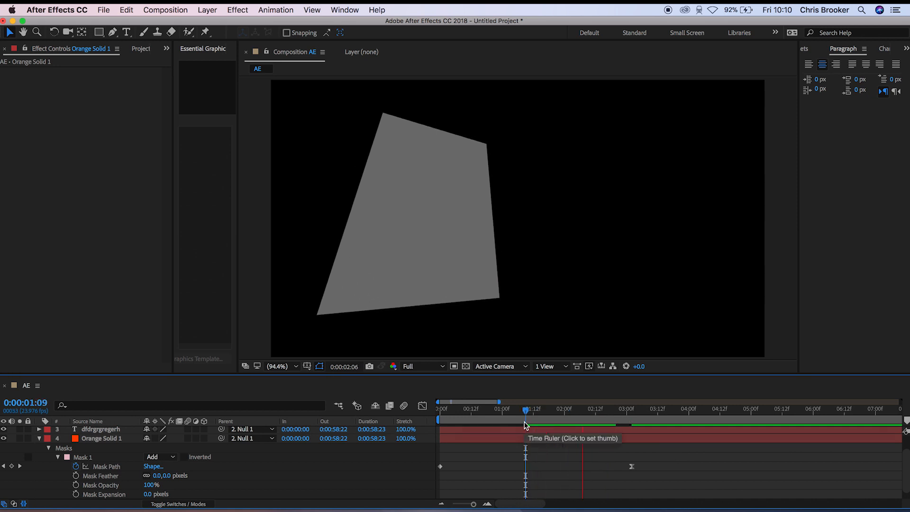
key(space)
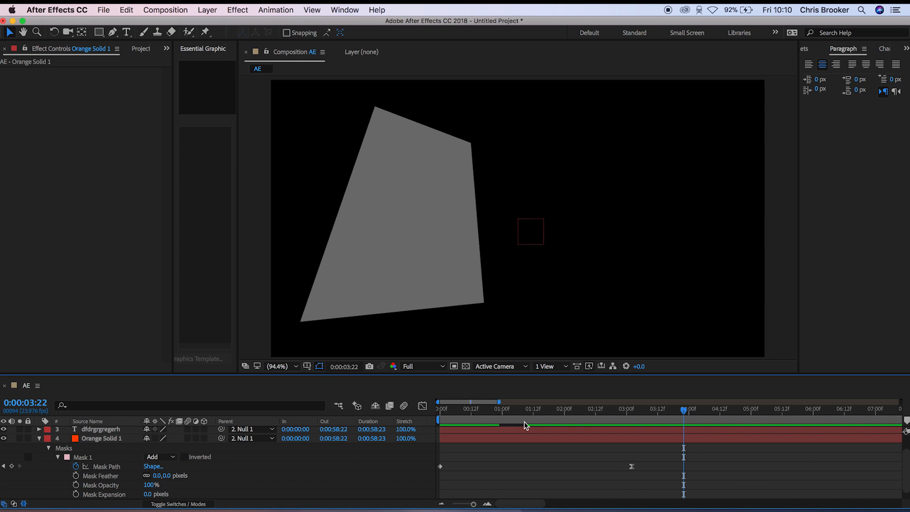
key(Home)
key(space)
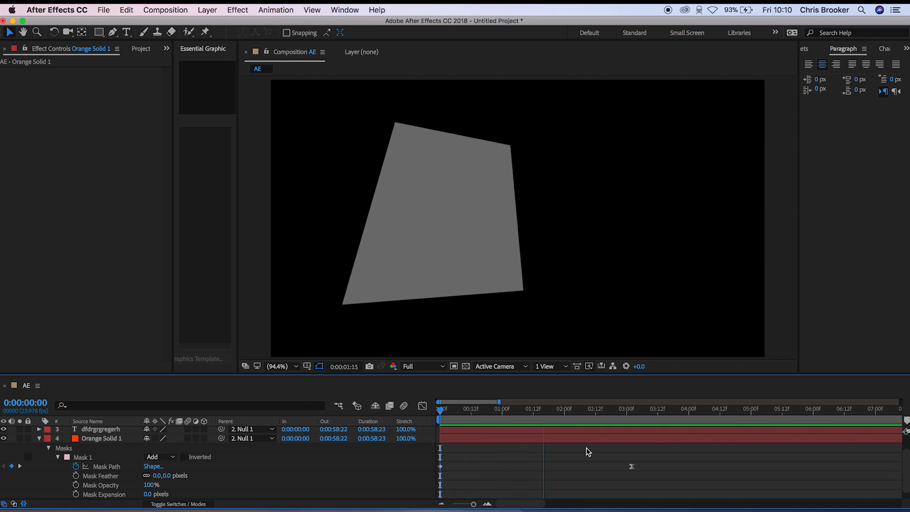
drag(595, 414, 787, 413)
- At 0:00:04:02, reshape the Orange Solid 1 mask into a thin horizontal strip in the lower part of the frame by moving its four corner points
drag(674, 415, 694, 415)
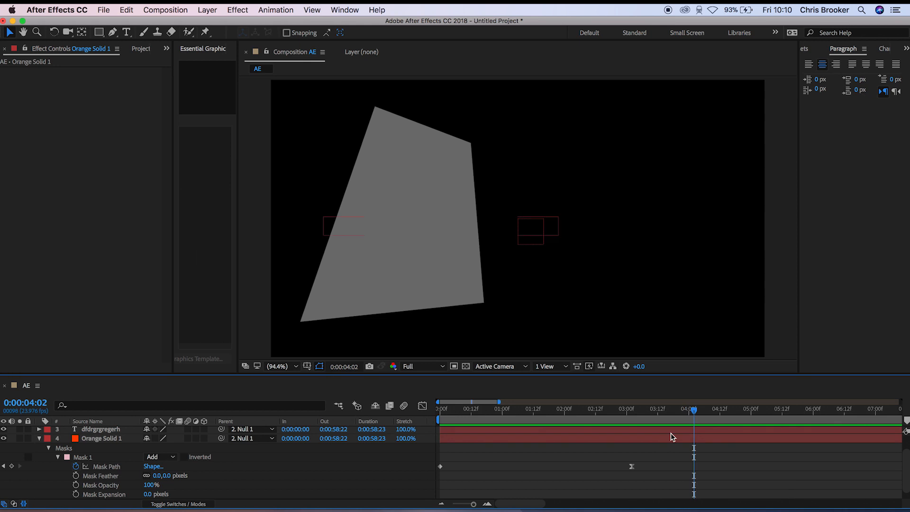
click(632, 469)
click(436, 175)
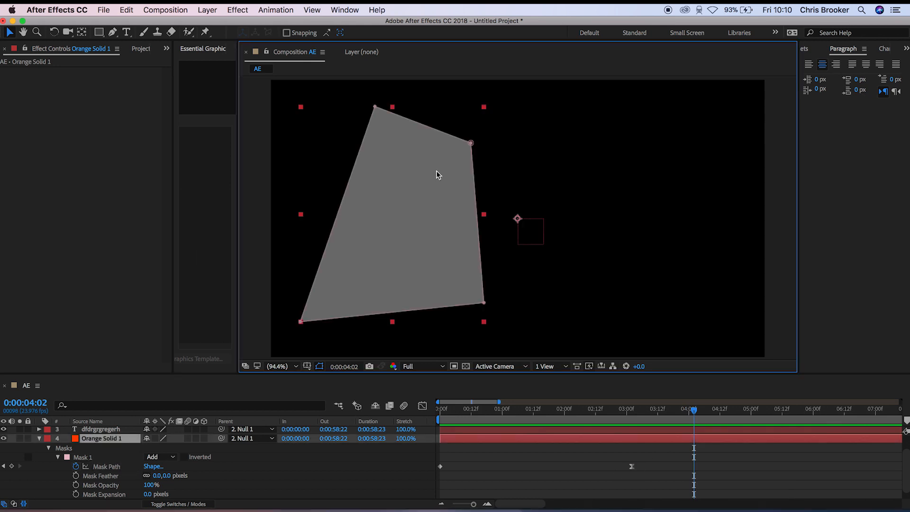
drag(484, 303, 663, 297)
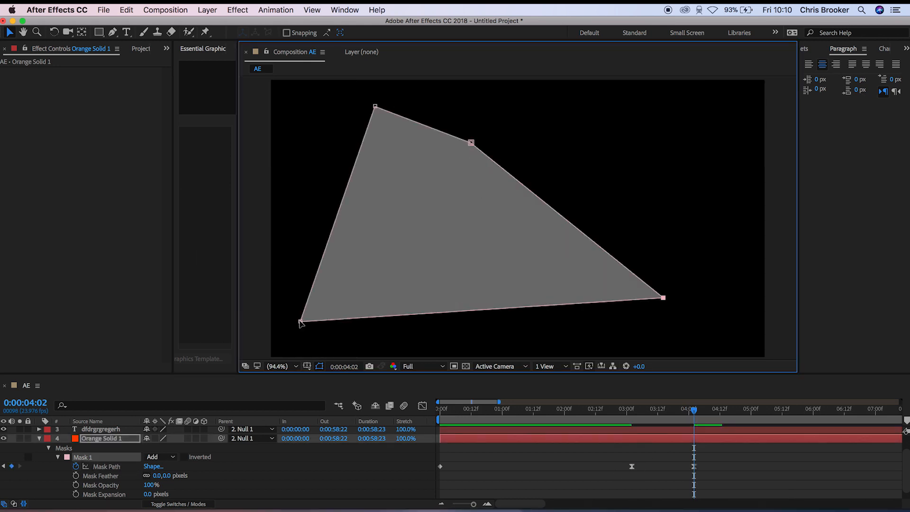
drag(301, 322, 296, 295)
drag(467, 148, 665, 288)
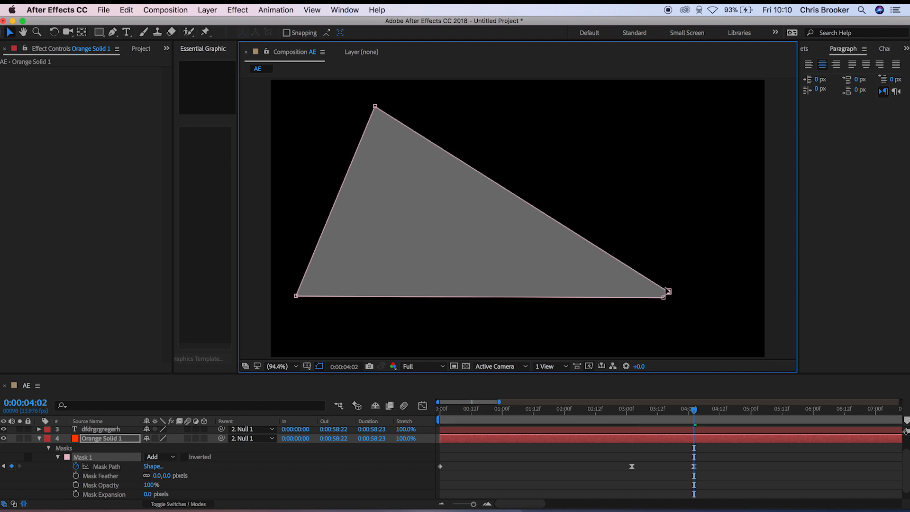
drag(375, 107, 296, 283)
click(683, 457)
- Preview the mask's transition into the thin strip, from just before the 0:00:03:02 keyframe and from the composition start
drag(694, 410, 618, 417)
key(space)
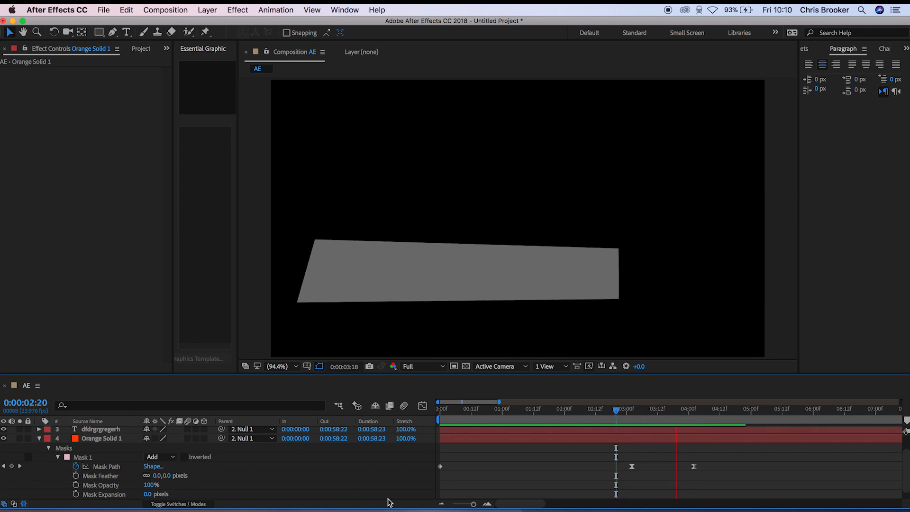
drag(629, 411, 616, 412)
key(space)
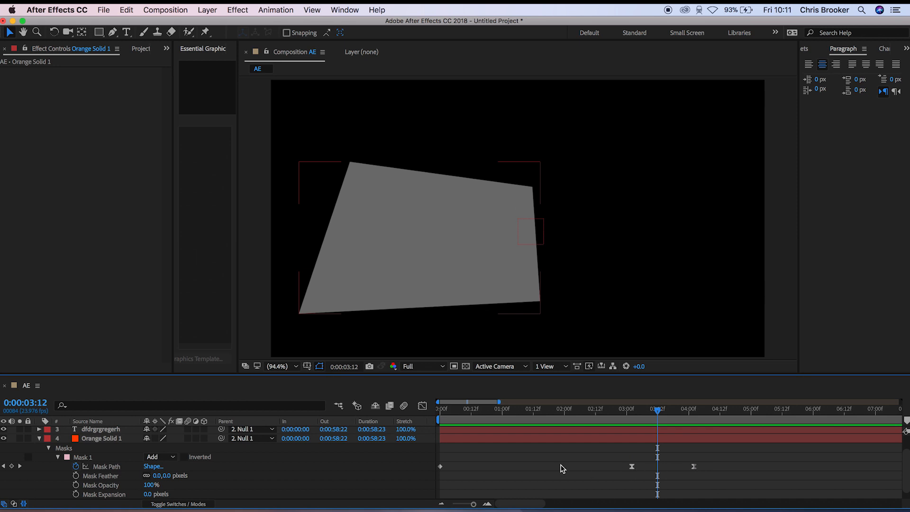
key(space)
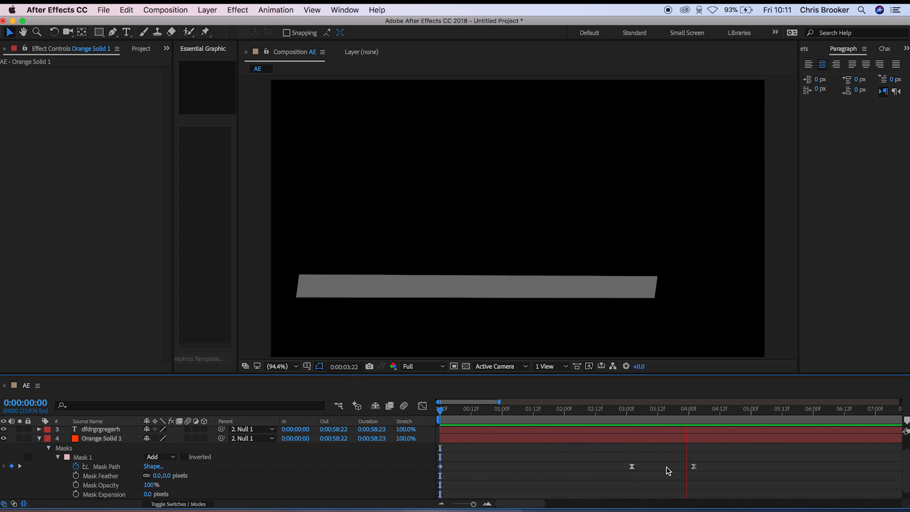
key(space)
drag(808, 413, 673, 419)
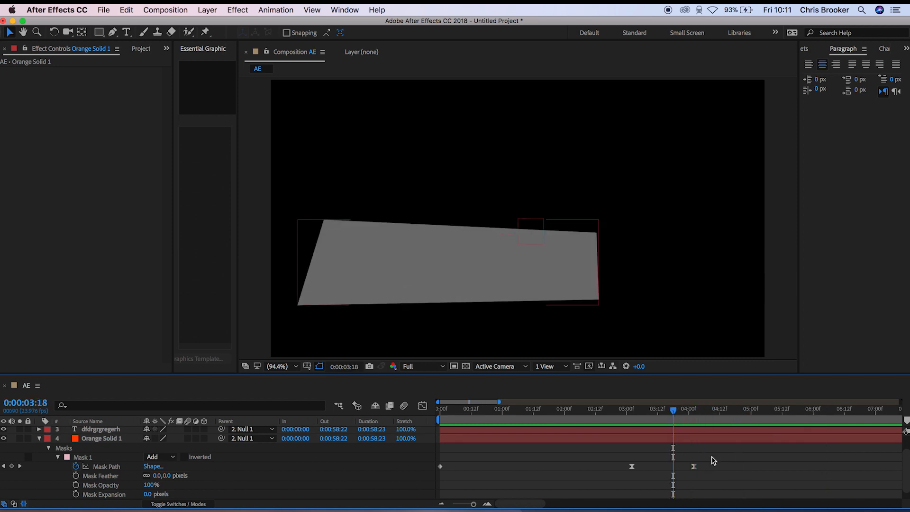
- Select Adjustment Layer 1 and reveal its Transform properties down to Opacity
scroll(699, 454, up, 2)
click(717, 433)
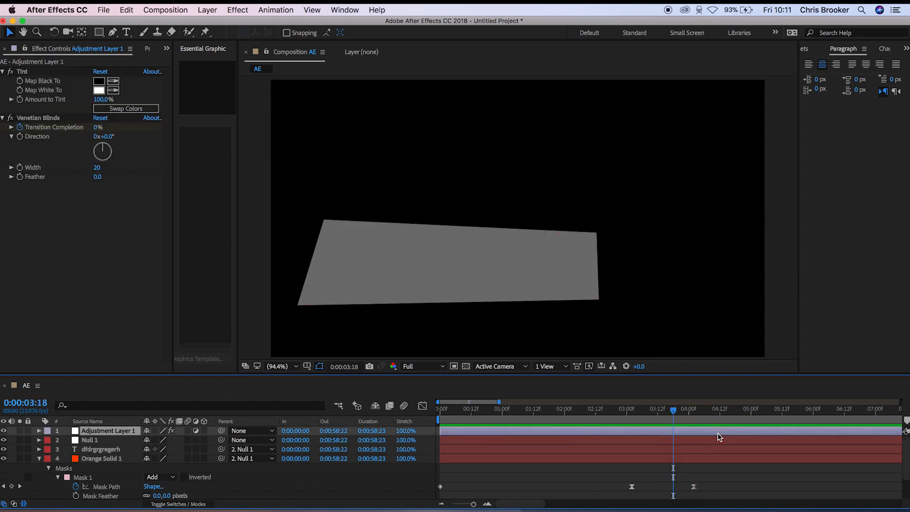
key(space)
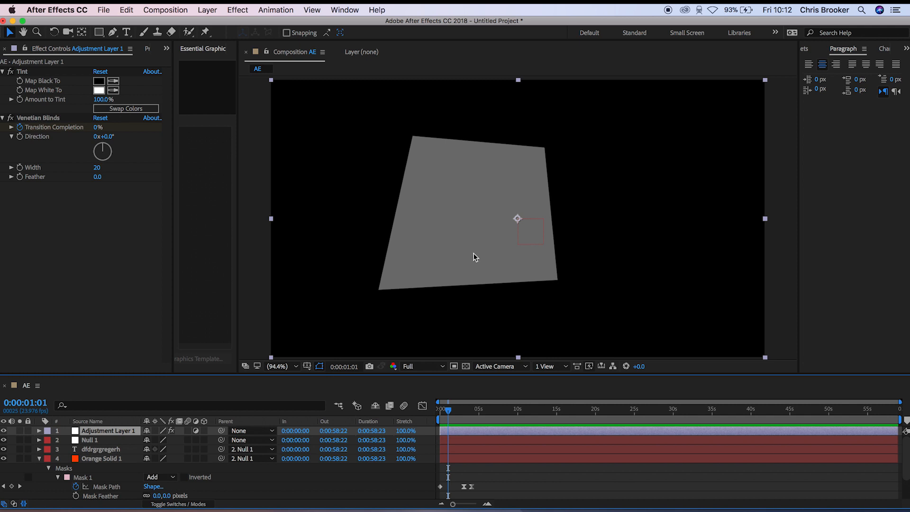
drag(448, 411, 468, 417)
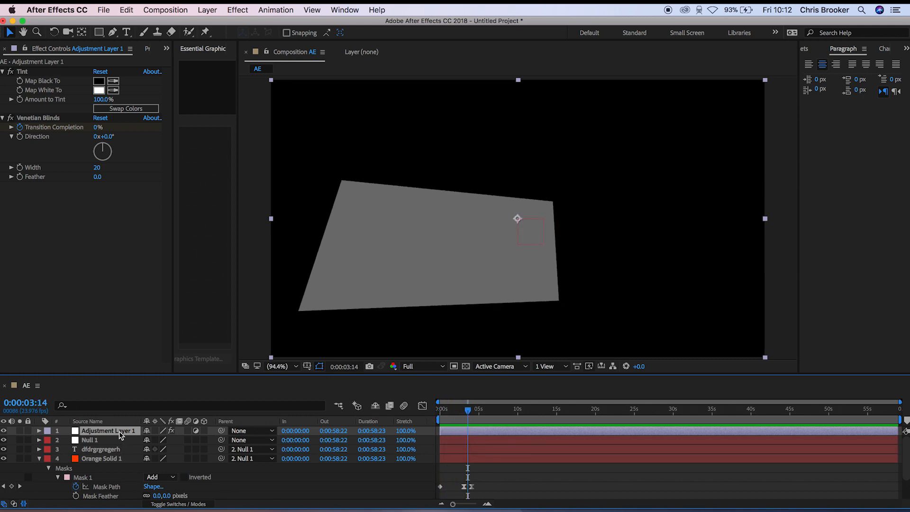
click(39, 432)
click(49, 441)
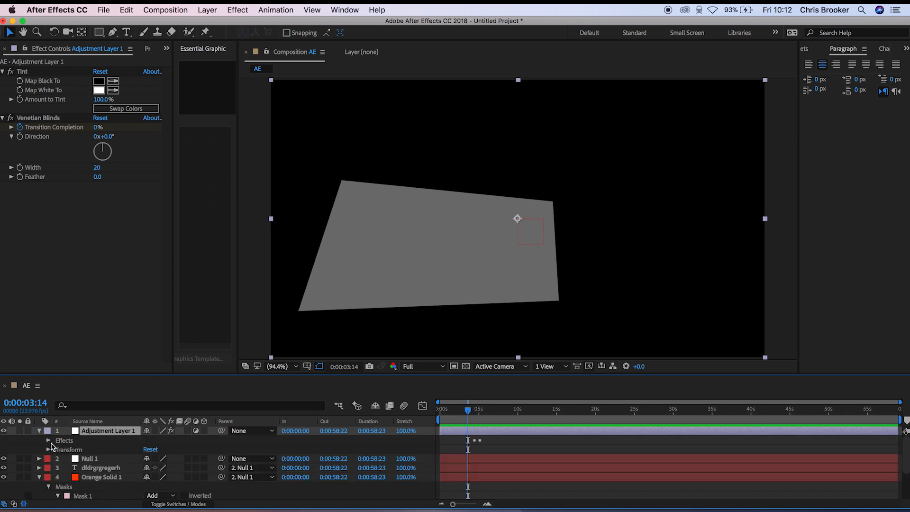
click(49, 449)
scroll(93, 465, down, 3)
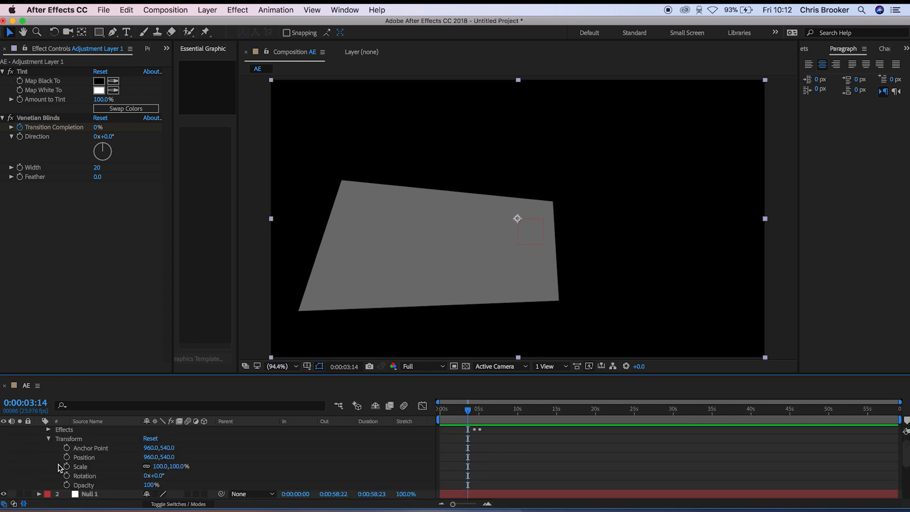
click(90, 467)
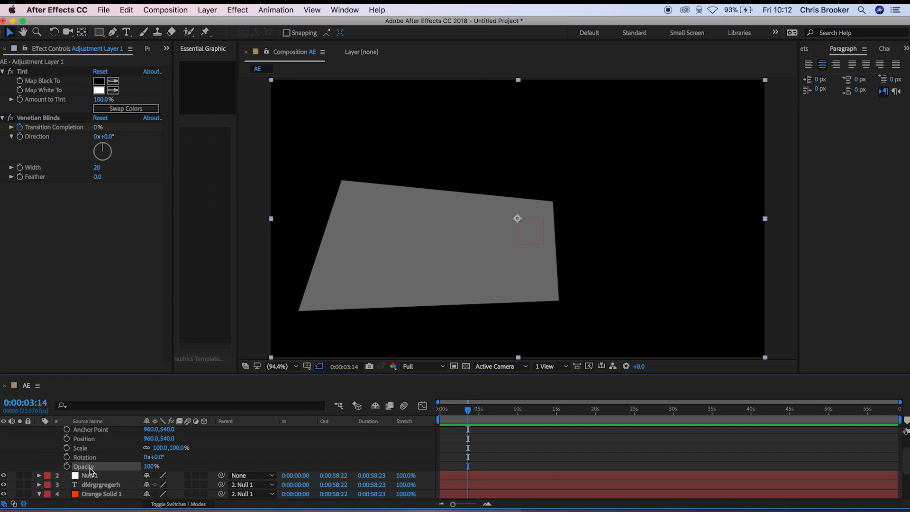
- Keyframe Adjustment Layer 1's Opacity from 0% at 0:00:00:00 to 100% at 0:00:04:23
drag(468, 411, 435, 414)
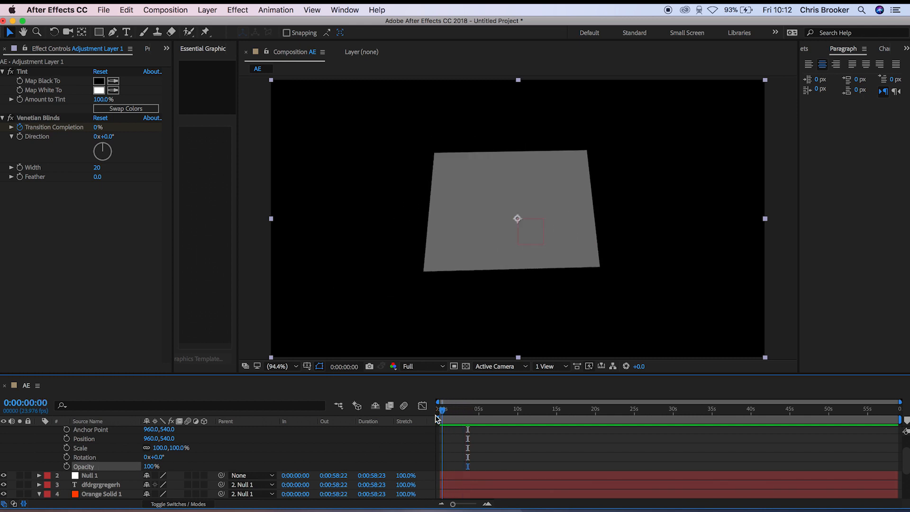
drag(151, 466, 95, 468)
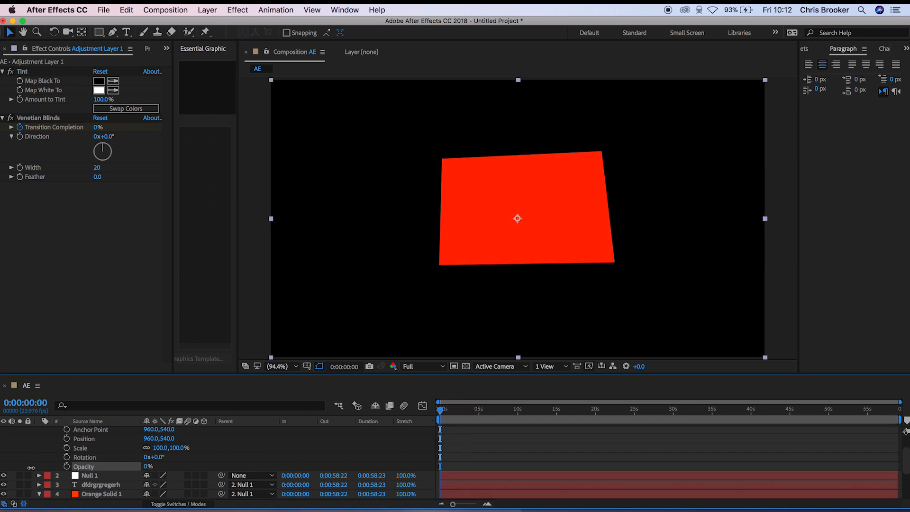
click(66, 466)
drag(452, 413, 478, 416)
drag(148, 467, 253, 455)
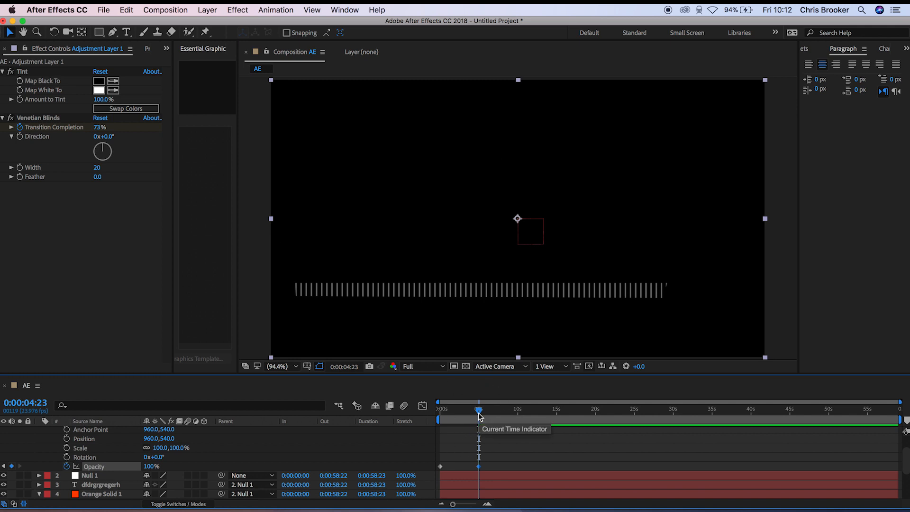
- Preview the adjustment layer's Opacity animation from 0:00:00:00
drag(478, 416, 382, 424)
key(space)
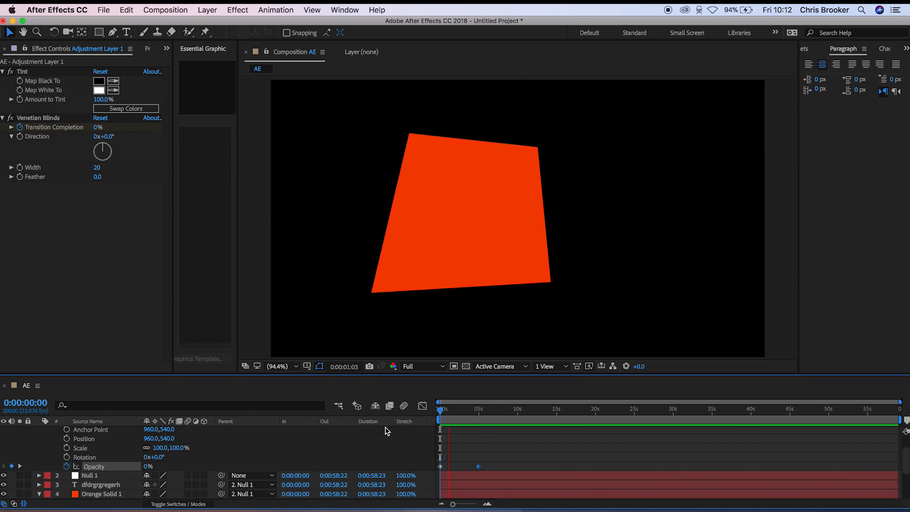
scroll(469, 472, down, 5)
scroll(471, 473, up, 5)
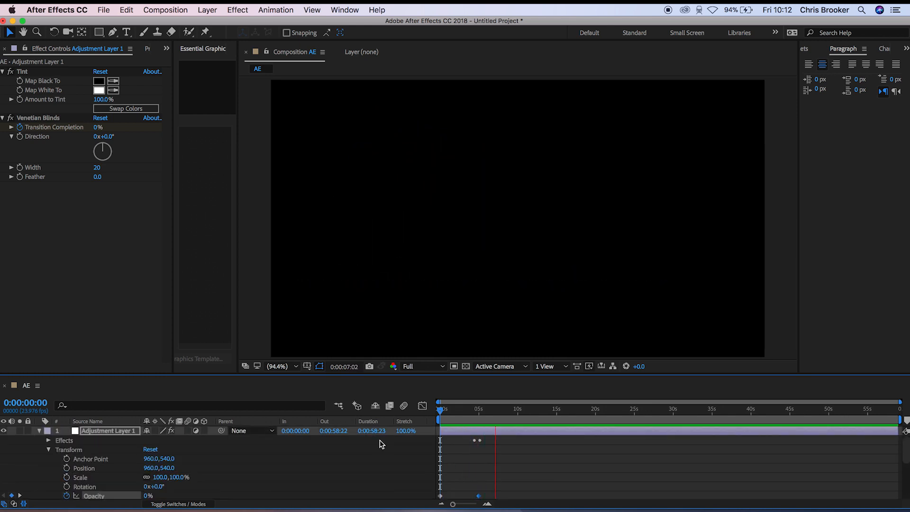
- Collapse Adjustment Layer 1's properties and replay the combined mask, opacity and Venetian Blinds animation
click(39, 431)
drag(476, 420, 422, 421)
key(space)
key(=)
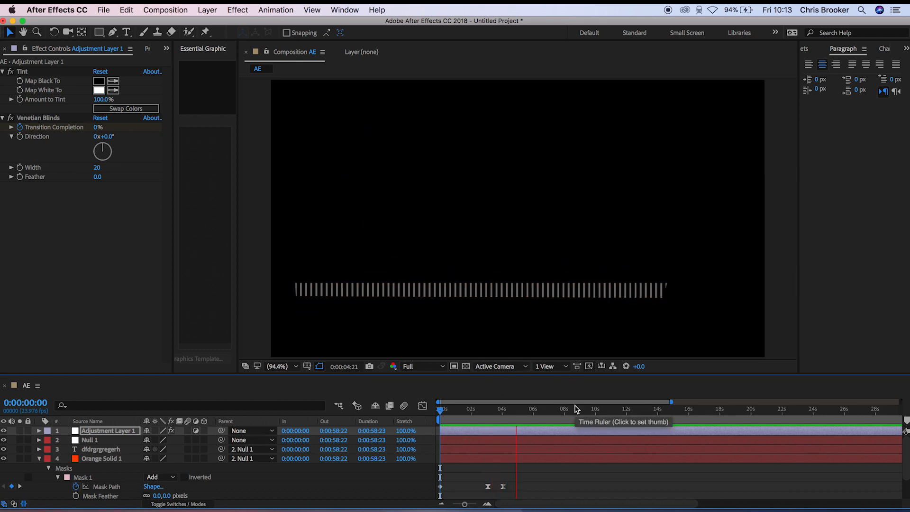
key(space)
- Add the AE composition to the Render Queue and enlarge the queue's display area
click(104, 10)
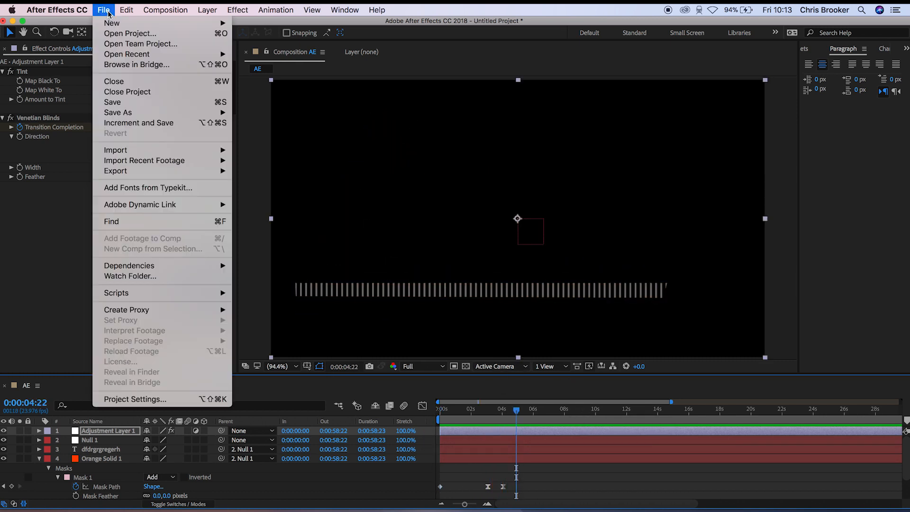
mouse_move(209, 171)
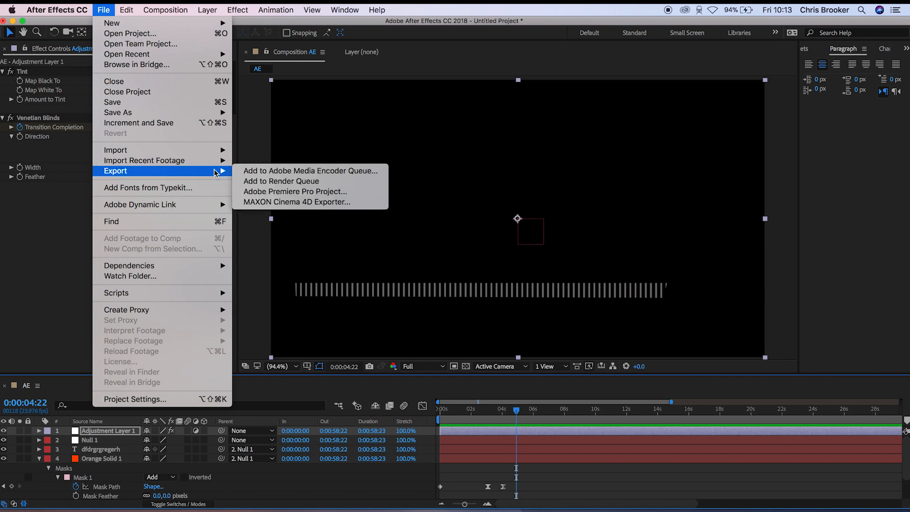
click(310, 182)
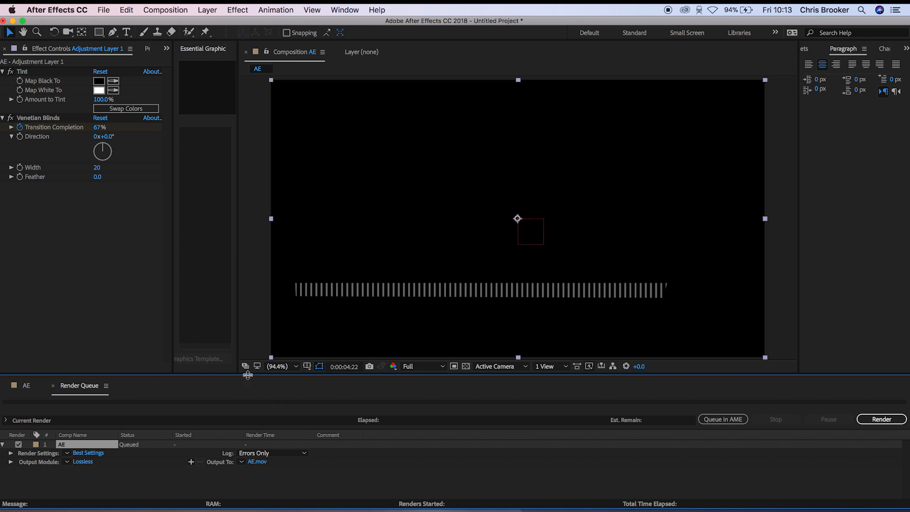
drag(233, 374, 233, 334)
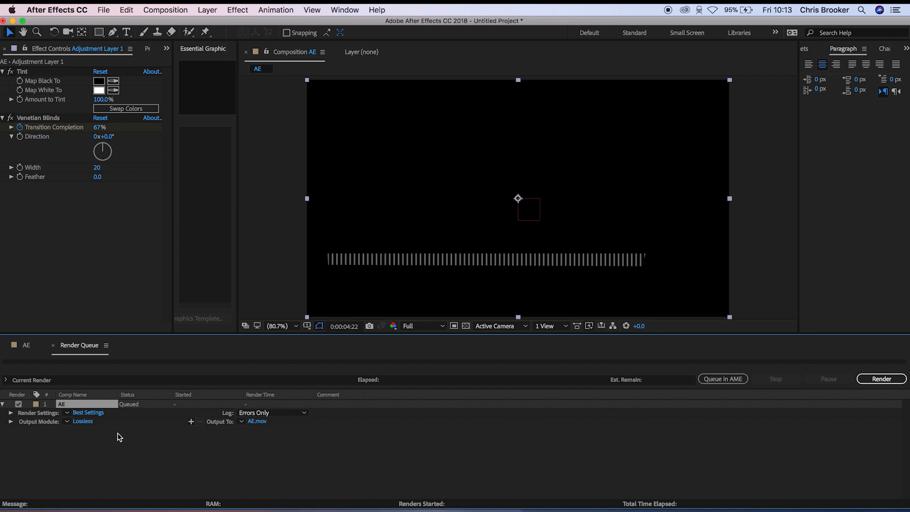
- Set the AE composition's render settings to Best quality and Full resolution
click(89, 413)
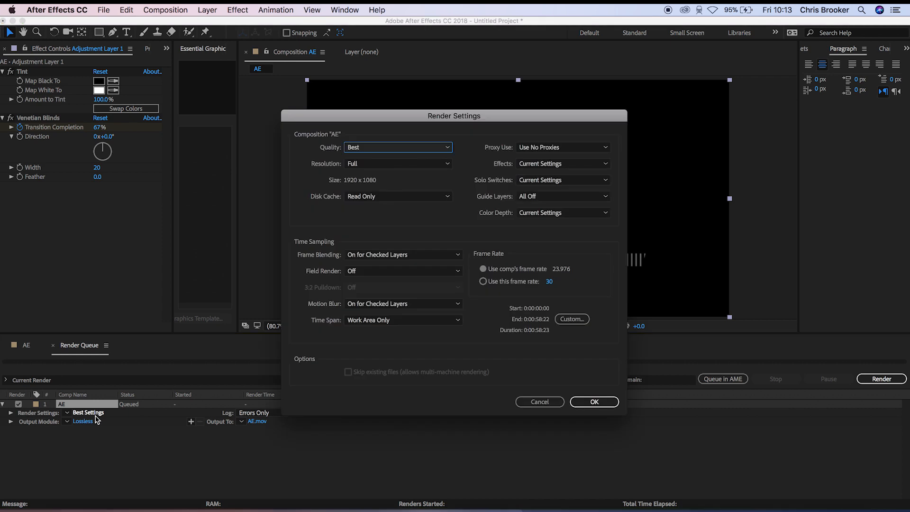
click(406, 148)
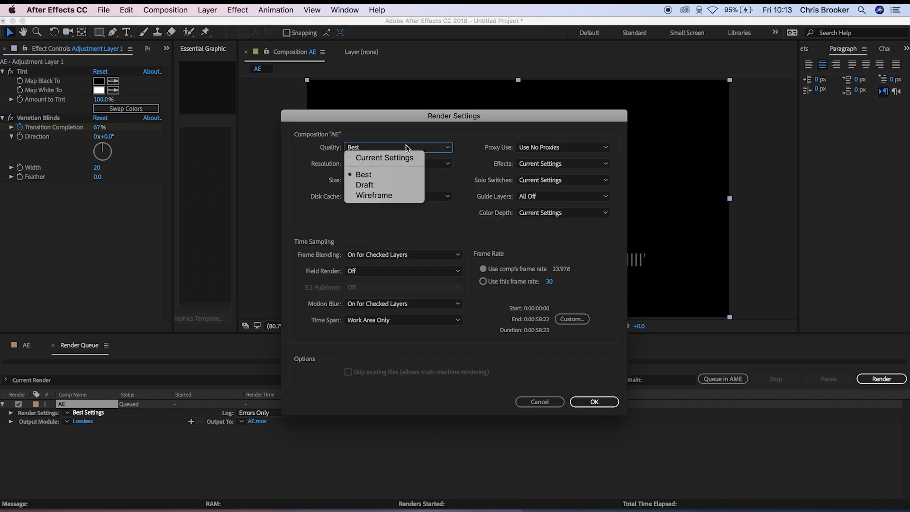
click(398, 174)
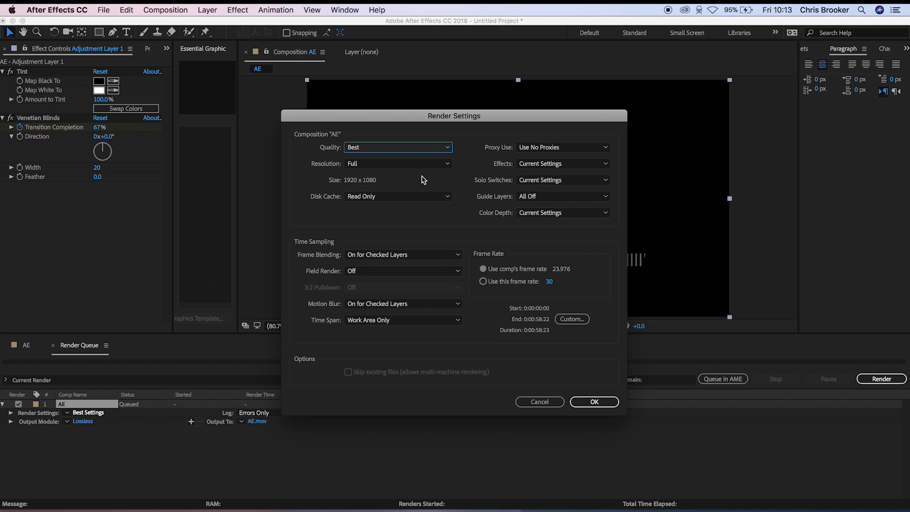
click(400, 148)
click(410, 147)
click(410, 163)
click(400, 164)
click(401, 163)
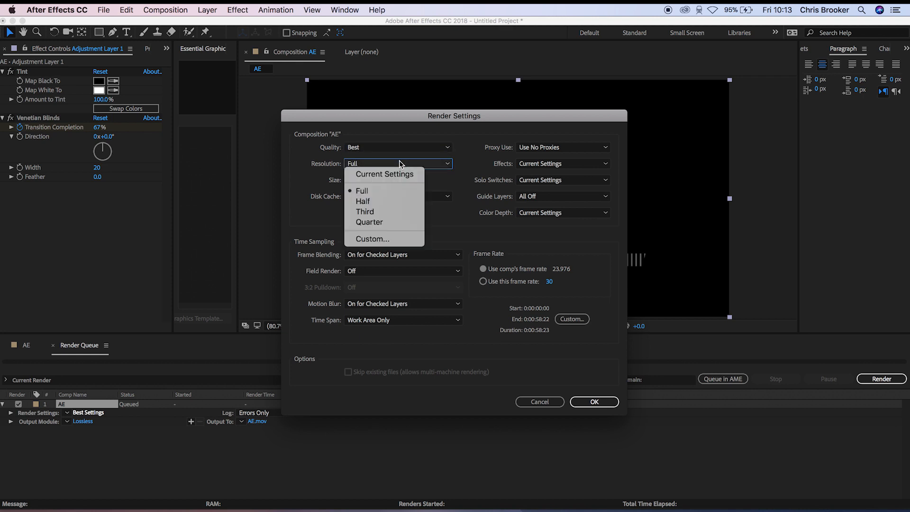
click(397, 196)
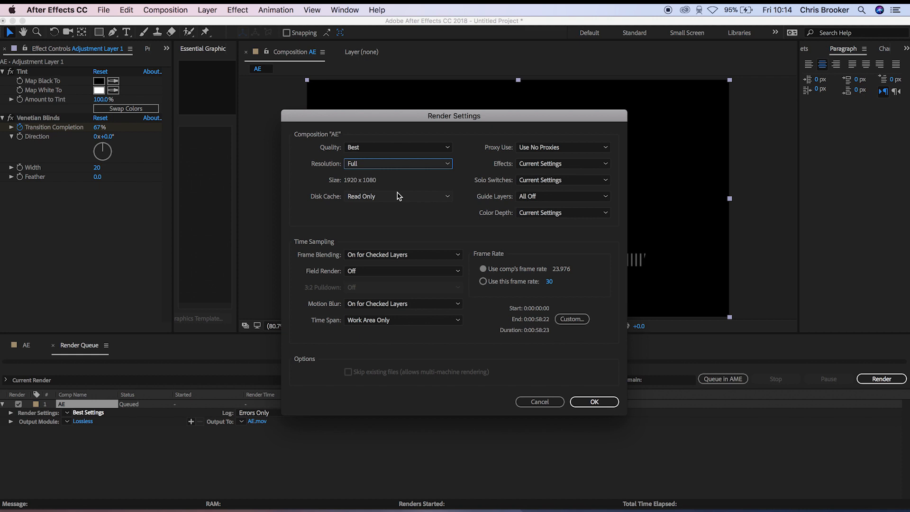
click(594, 402)
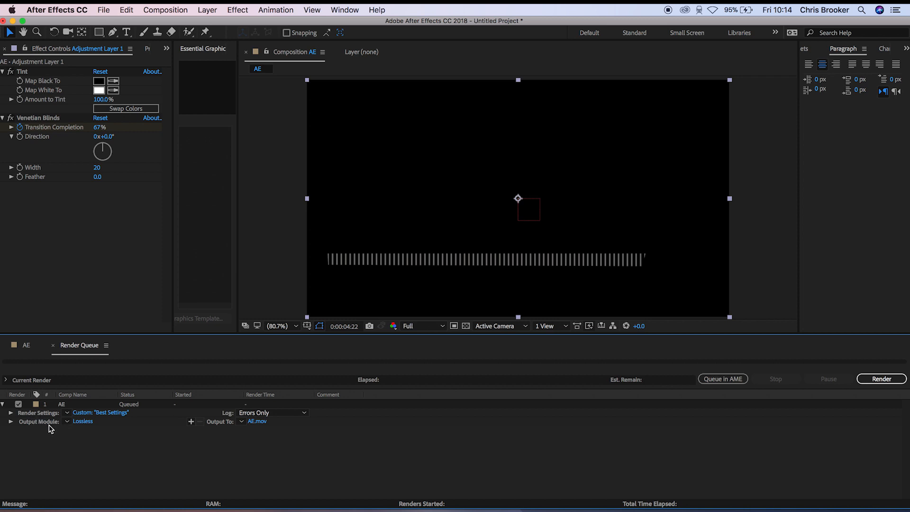
- Configure the output module as QuickTime with no post-render action, RGB channels and Millions of Colors depth
click(83, 421)
click(388, 125)
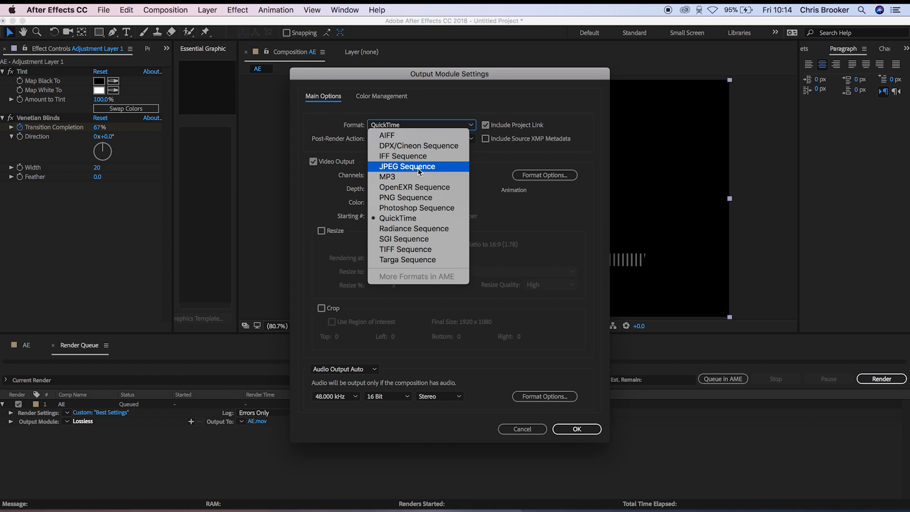
click(422, 218)
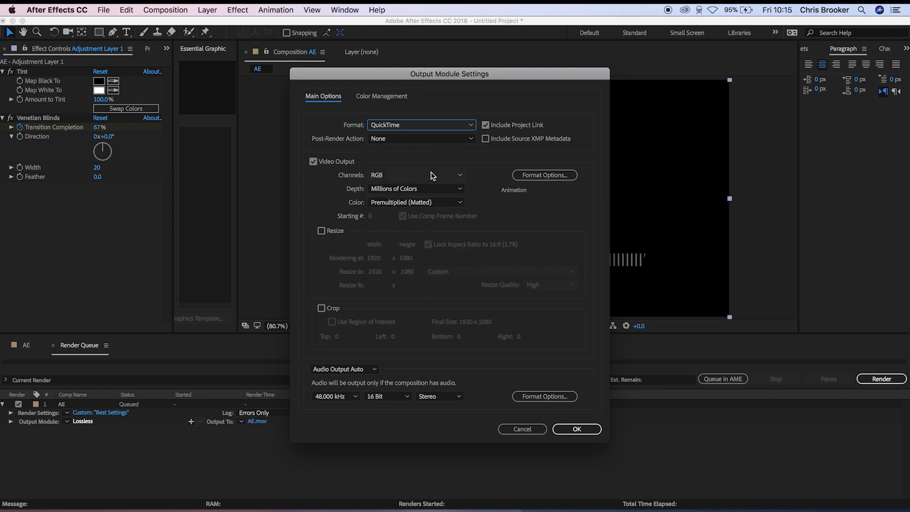
click(451, 139)
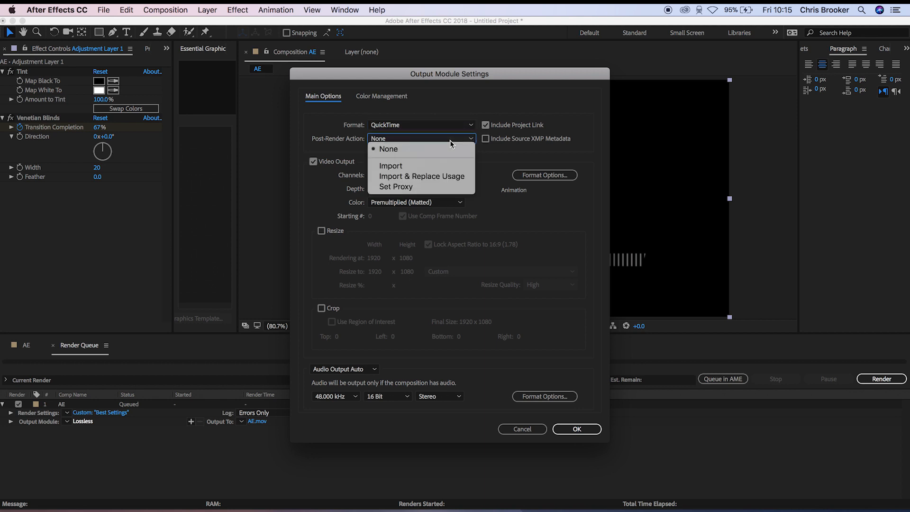
click(450, 139)
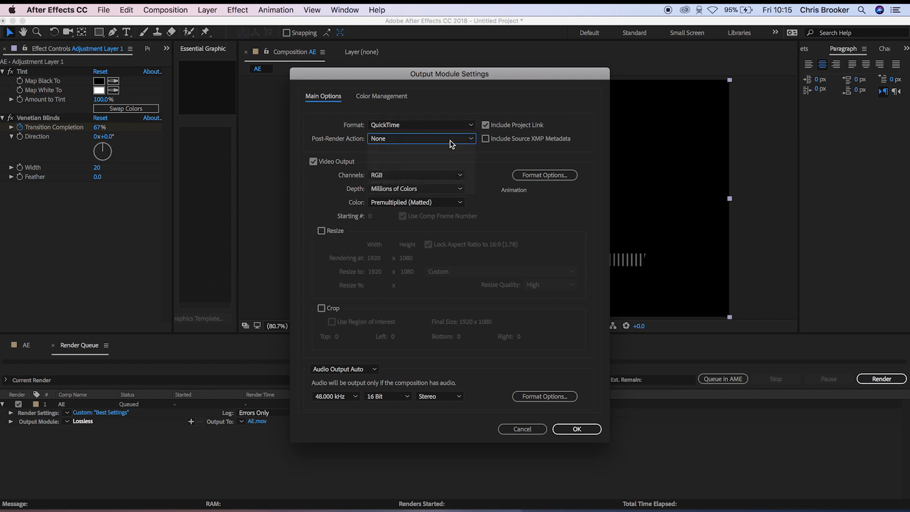
click(406, 176)
click(406, 177)
click(406, 177)
click(406, 178)
click(427, 189)
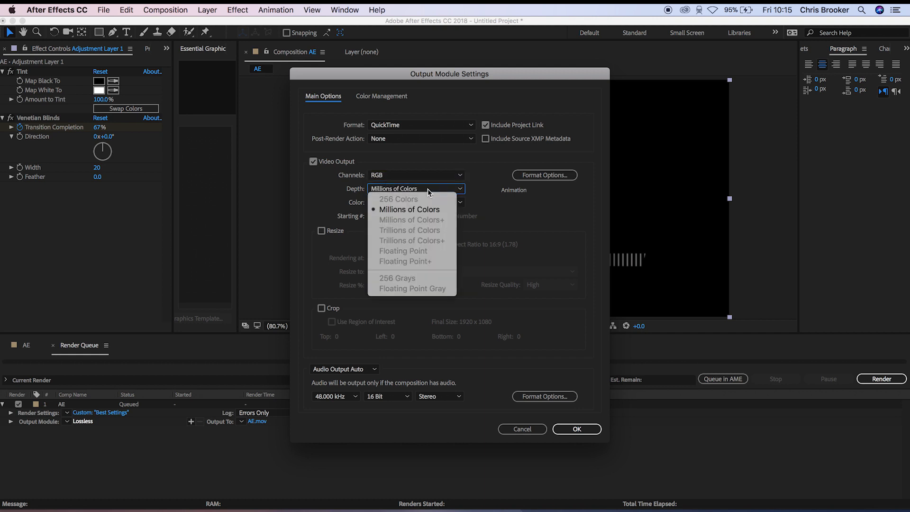
click(427, 188)
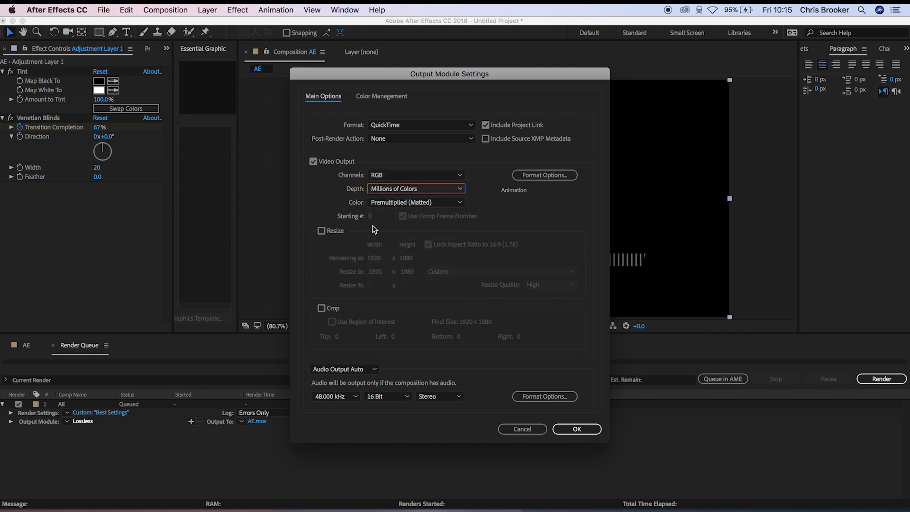
click(586, 429)
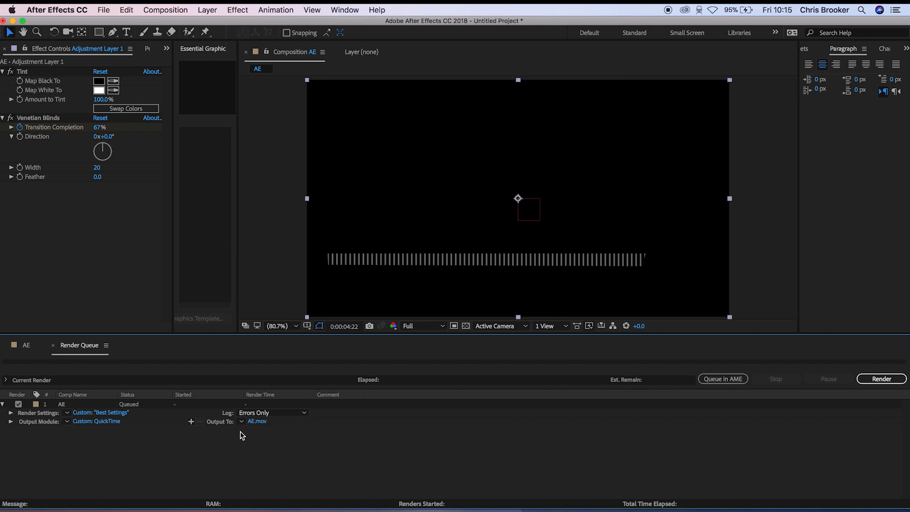
- Set the render's output file to AfterEffectsOrangeSquare in QuickTime format on the Desktop
click(260, 421)
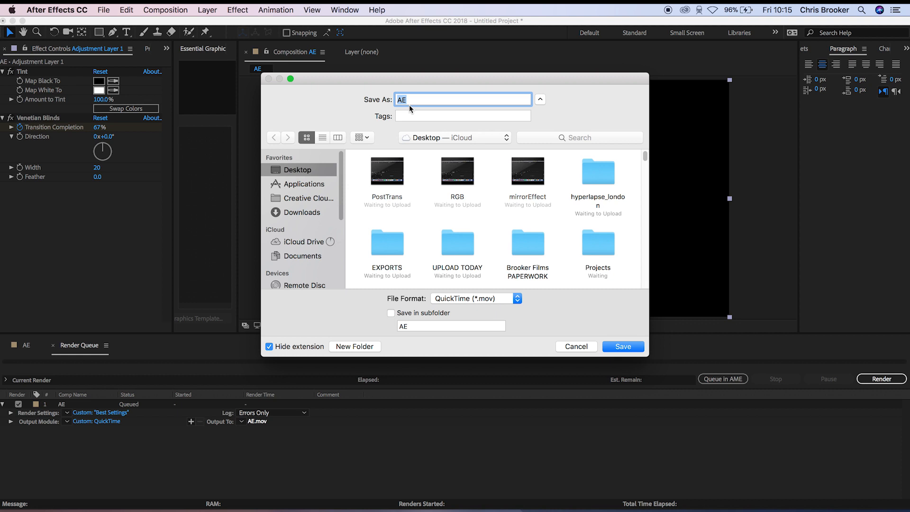
text(AfterEffectsOrangeSquare)
click(625, 349)
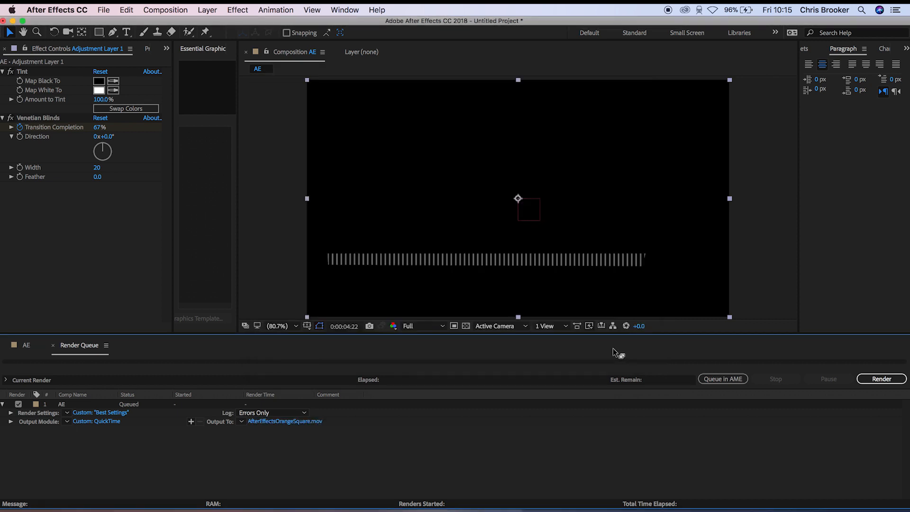
- Start rendering the queued AE composition and stop the render partway through
click(879, 379)
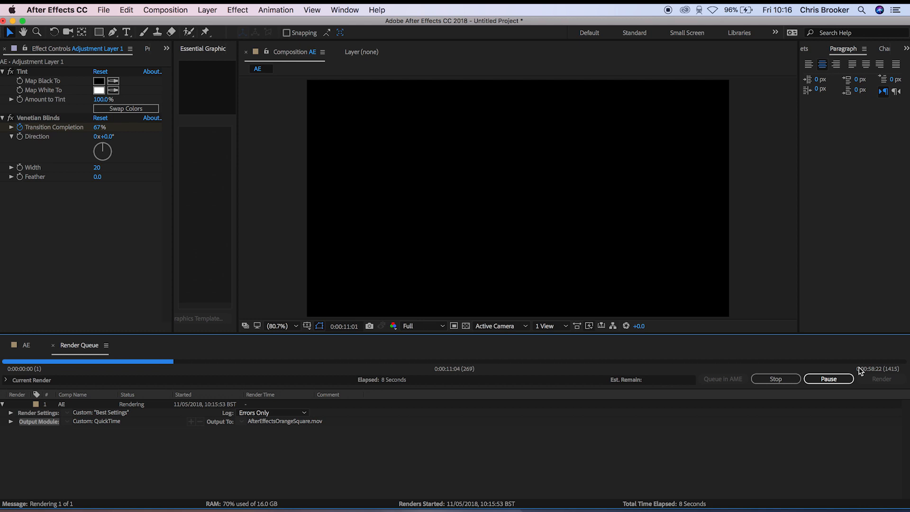
click(775, 379)
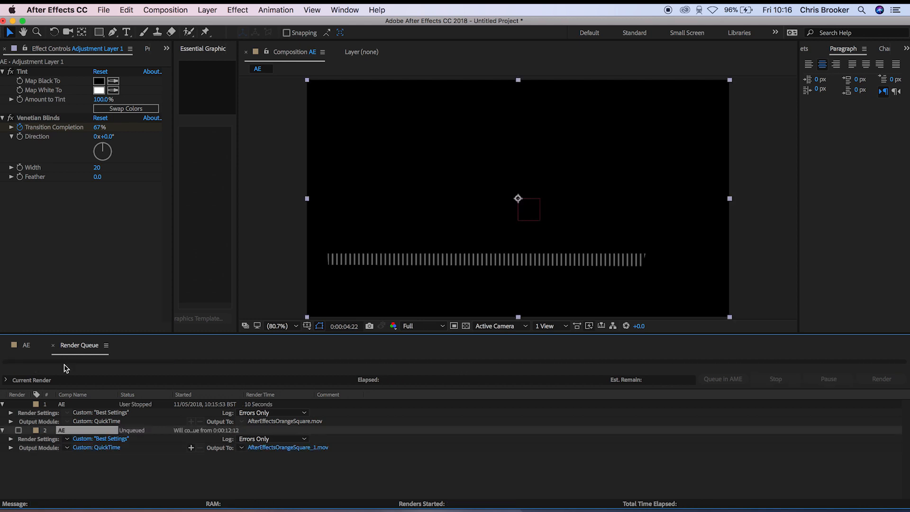